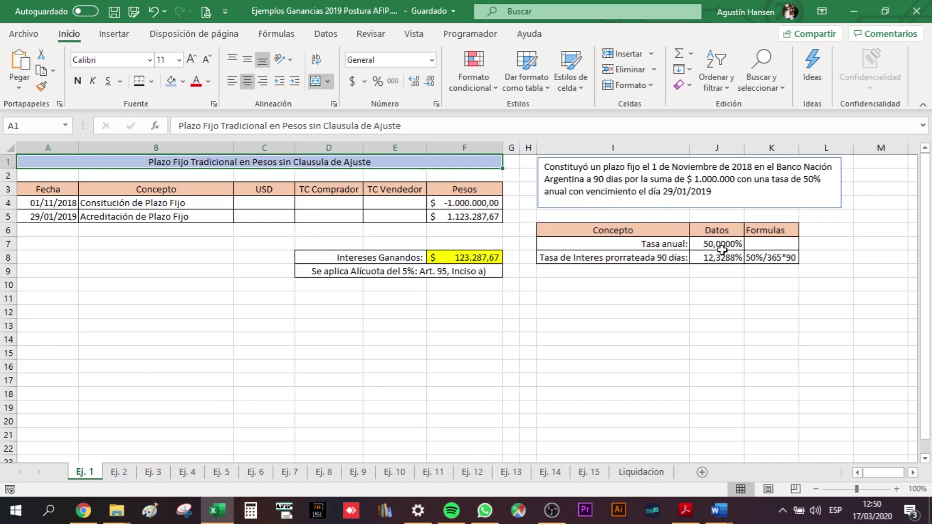
Review the Ej. 1 deposit table A3:F5, including the deposit in F4 and payout formula in F5.
left_click(765, 259)
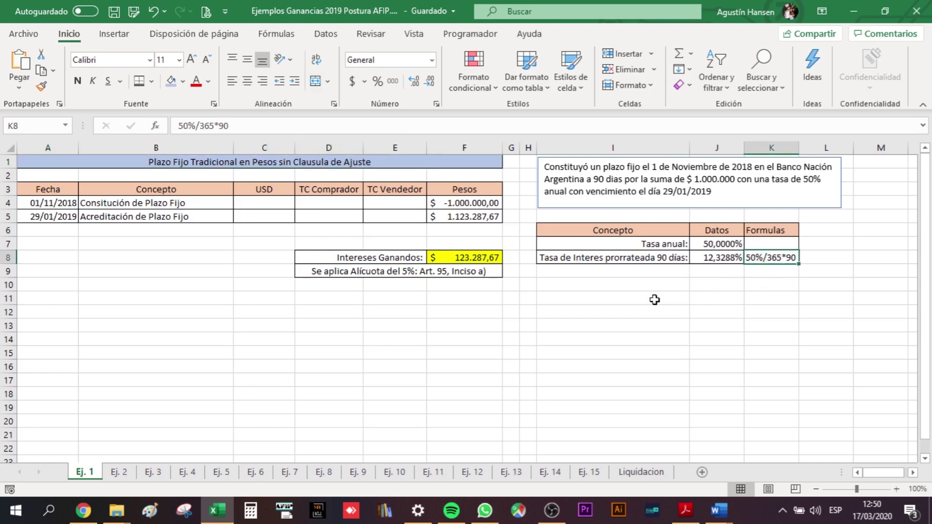
left_click(608, 302)
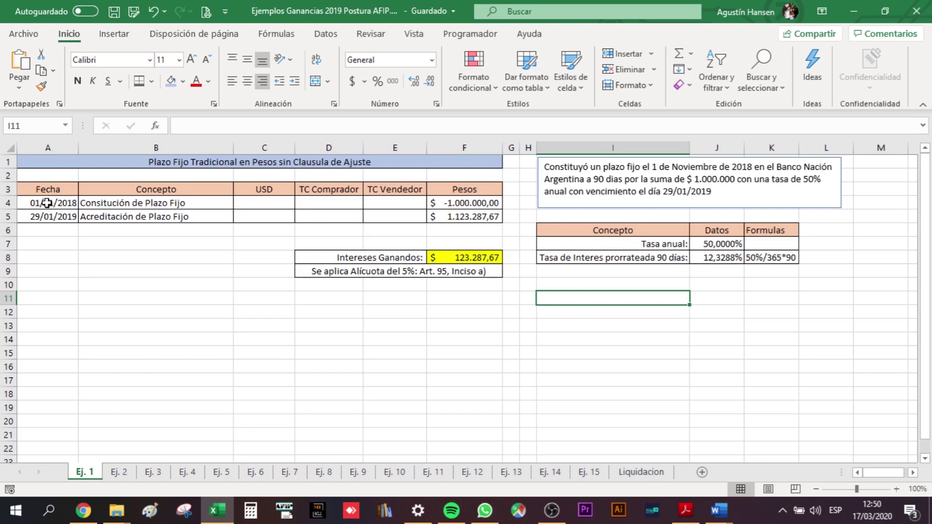
left_click_drag(54, 193, 464, 216)
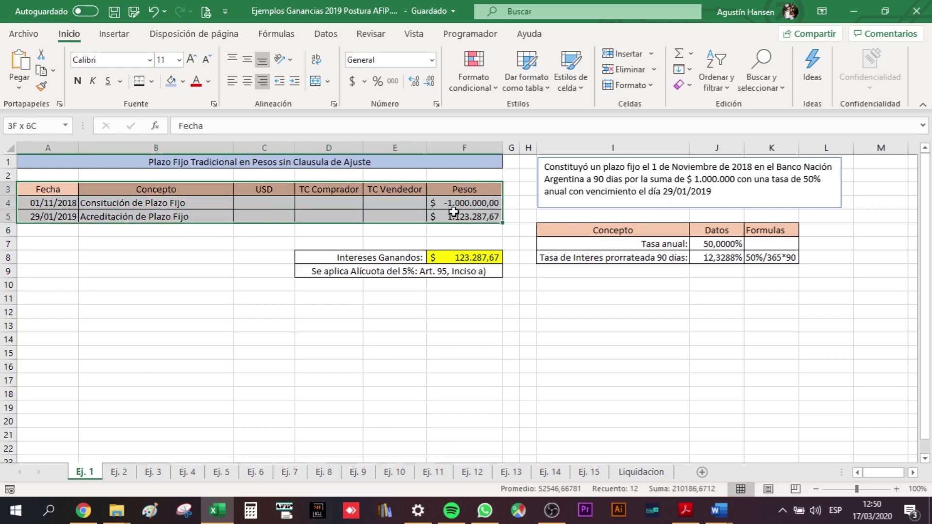
left_click(274, 233)
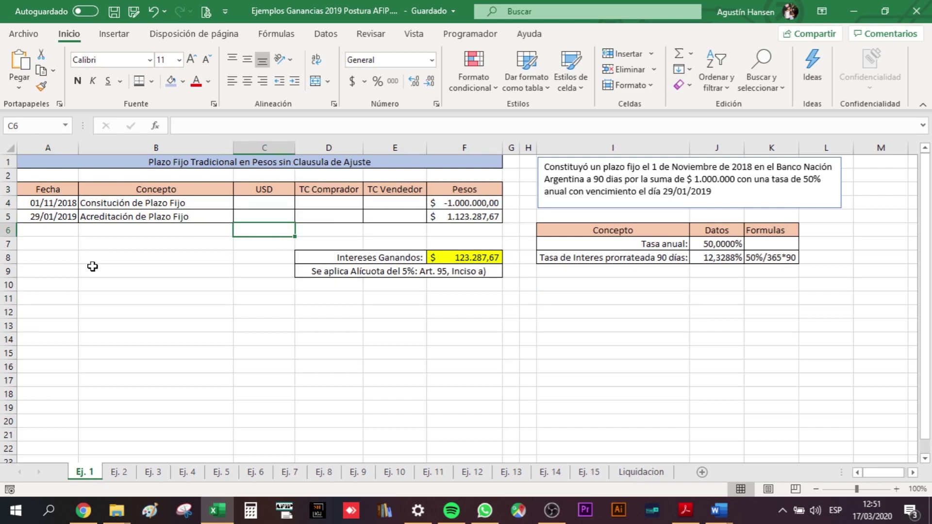
left_click(462, 204)
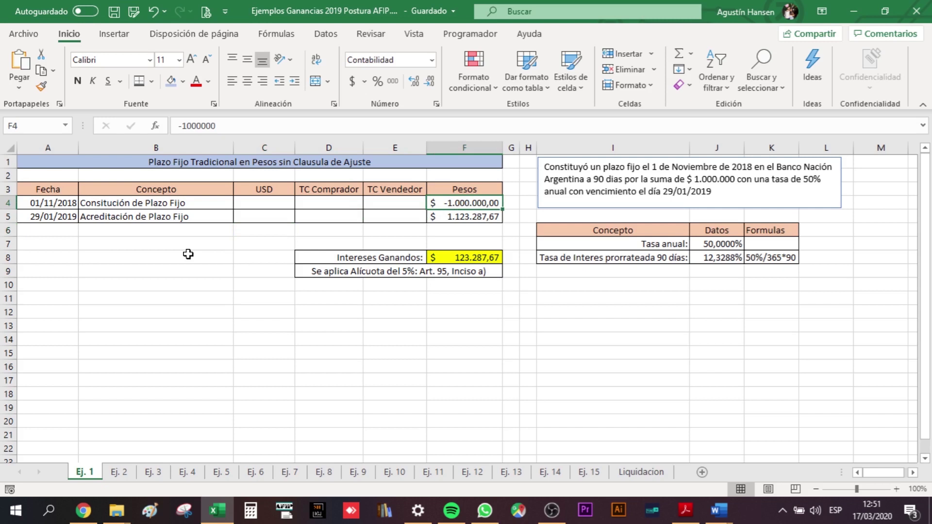
left_click(454, 215)
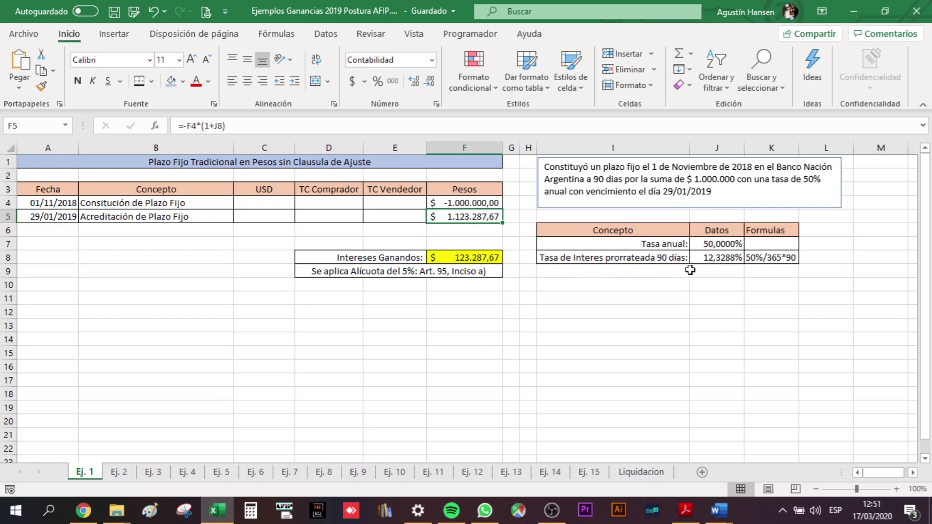
Inspect the J8 prorated rate formula against the 50% annual rate in J7 and the K8 note.
left_click(721, 257)
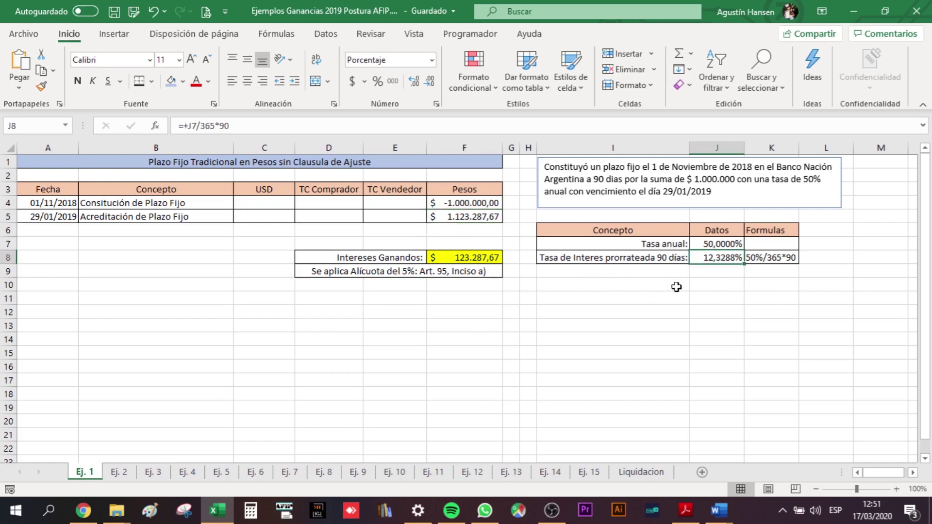
left_click(706, 246)
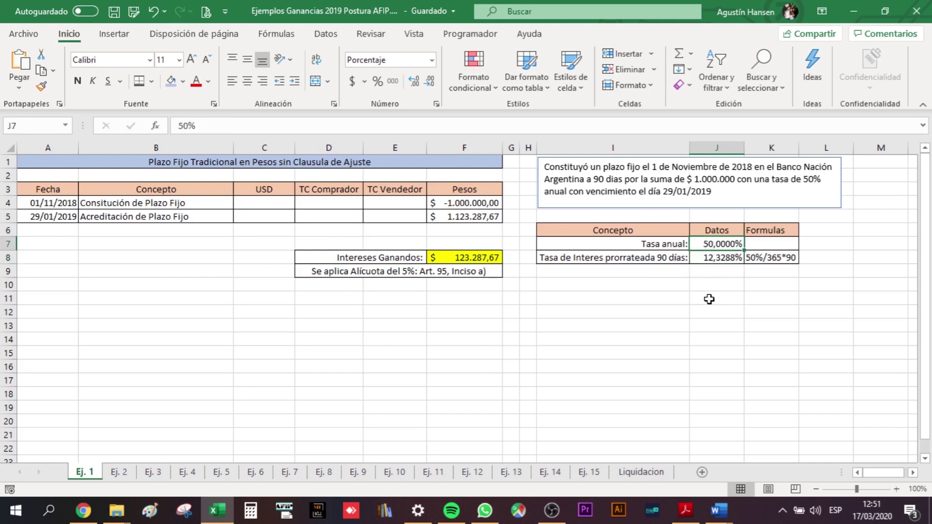
left_click(770, 259)
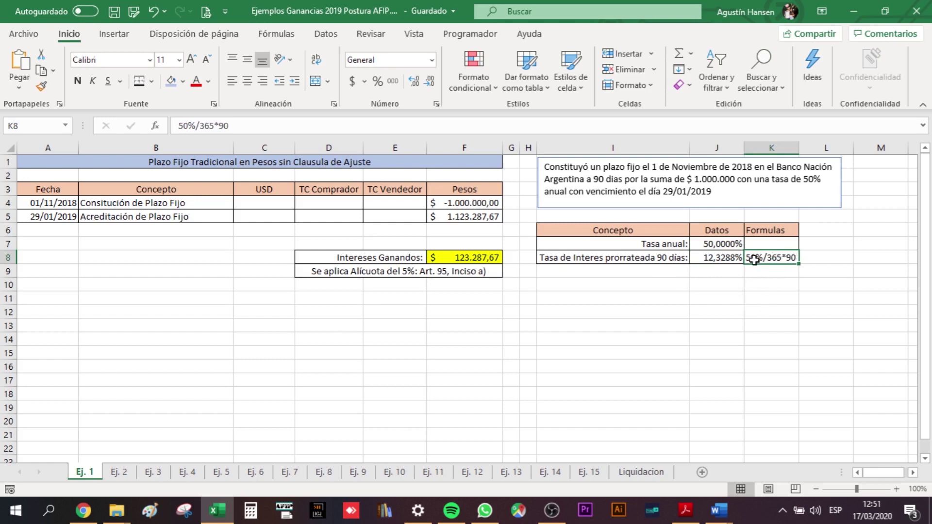
left_click(733, 259)
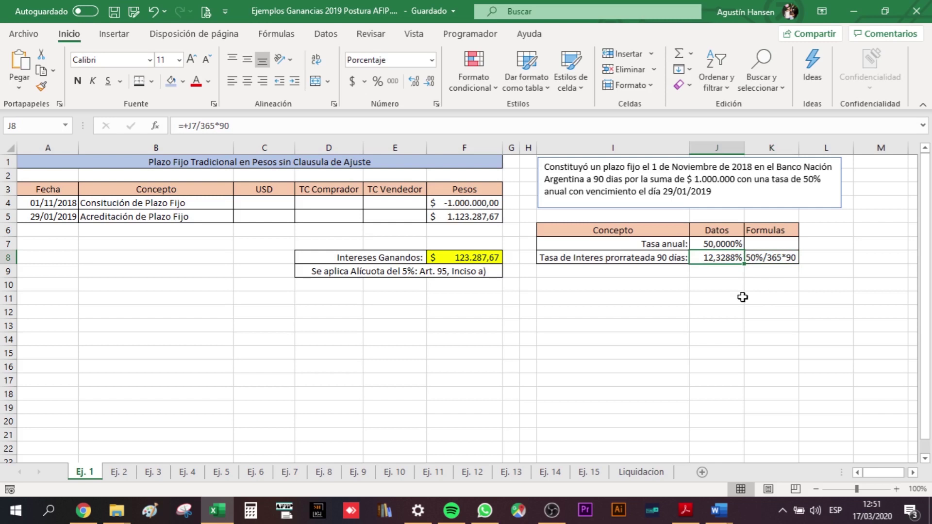
key("F2")
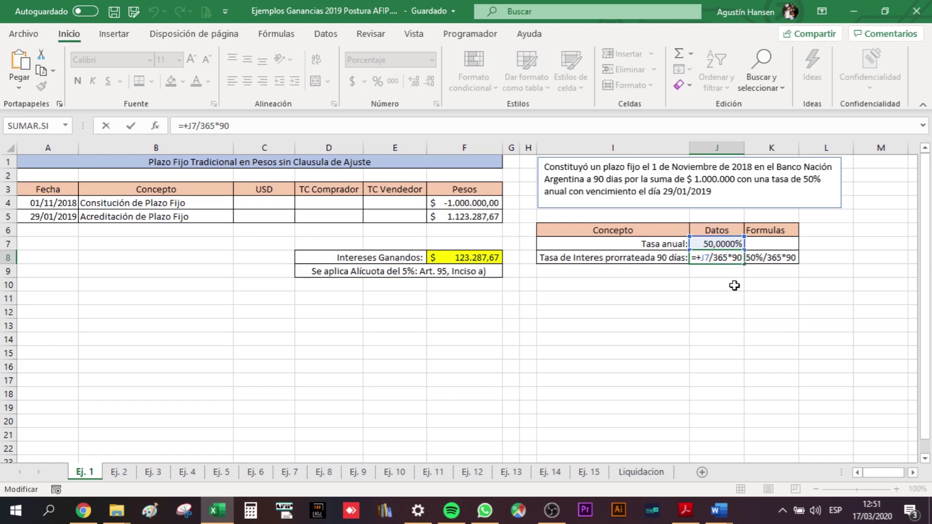
key("Return")
Check the F8 interest total =SUMA(F4:F7) and the 5% rate note, then go to Ej. 2.
left_click(442, 260)
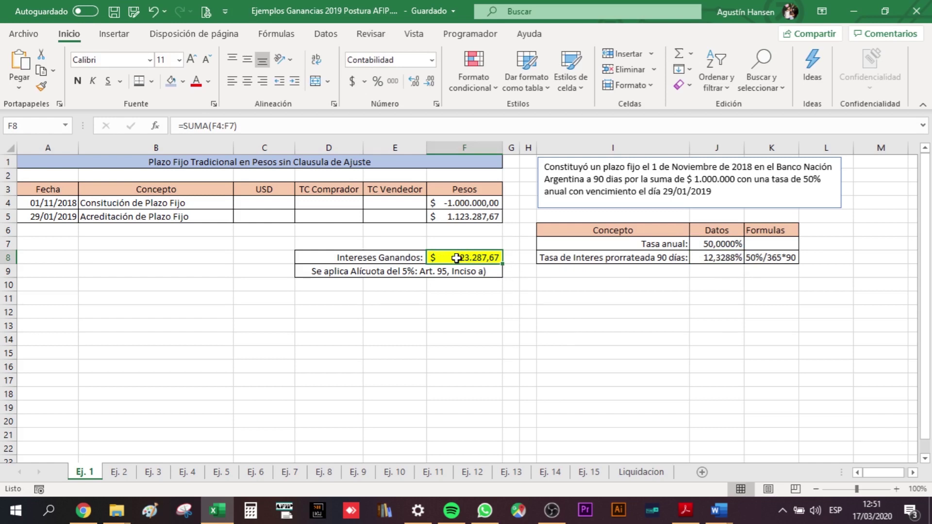
double_click(456, 258)
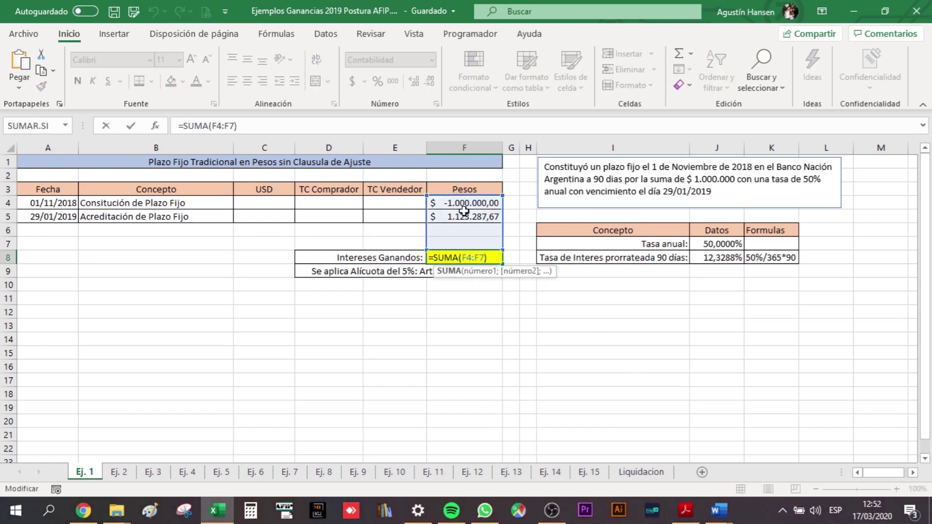
key("Escape")
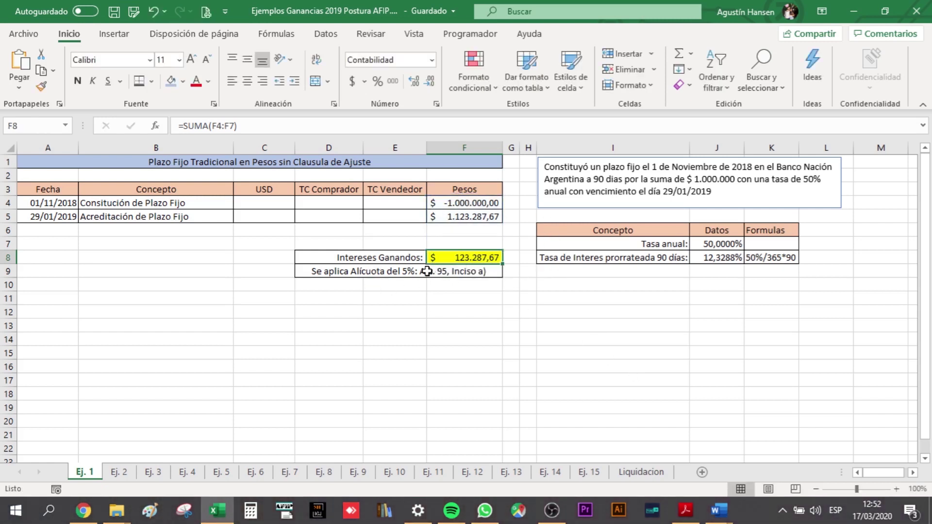
left_click(430, 272)
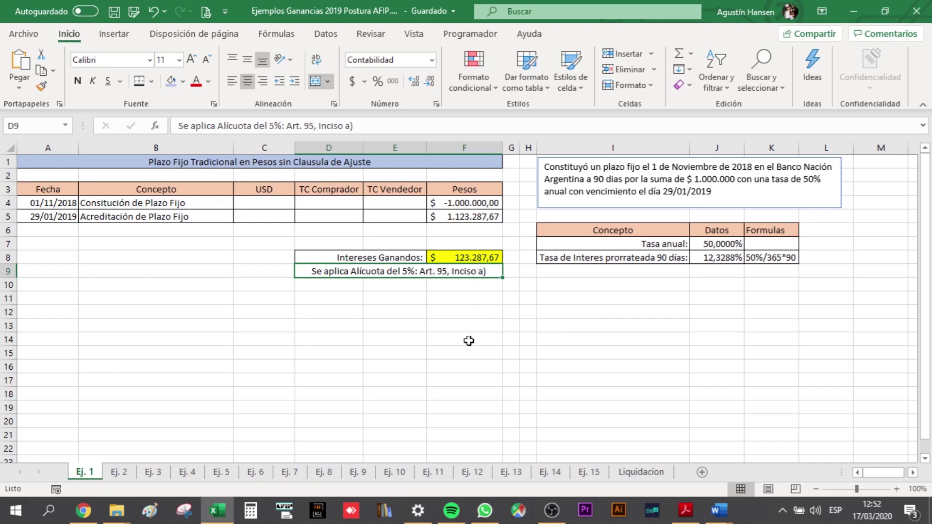
left_click(120, 473)
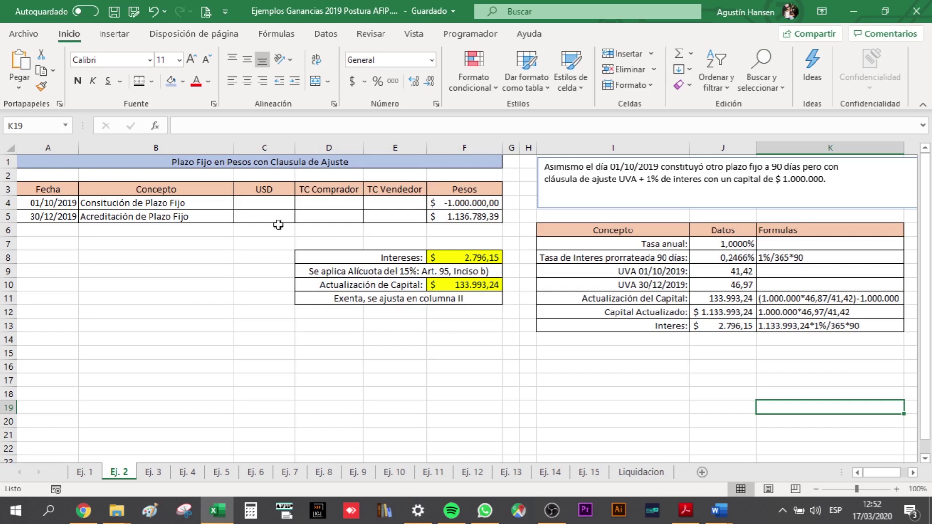
left_click(53, 205)
left_click_drag(53, 205, 478, 203)
left_click(478, 203)
left_click(466, 215)
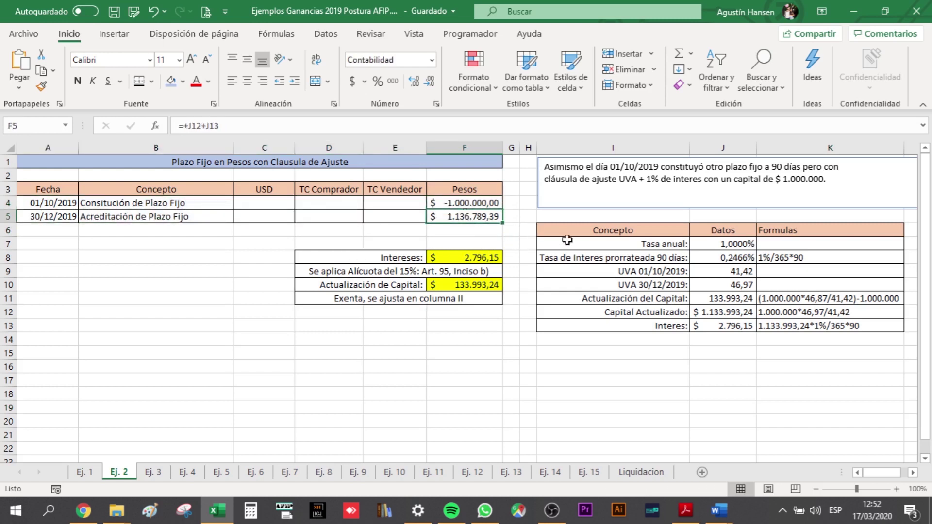
left_click(731, 246)
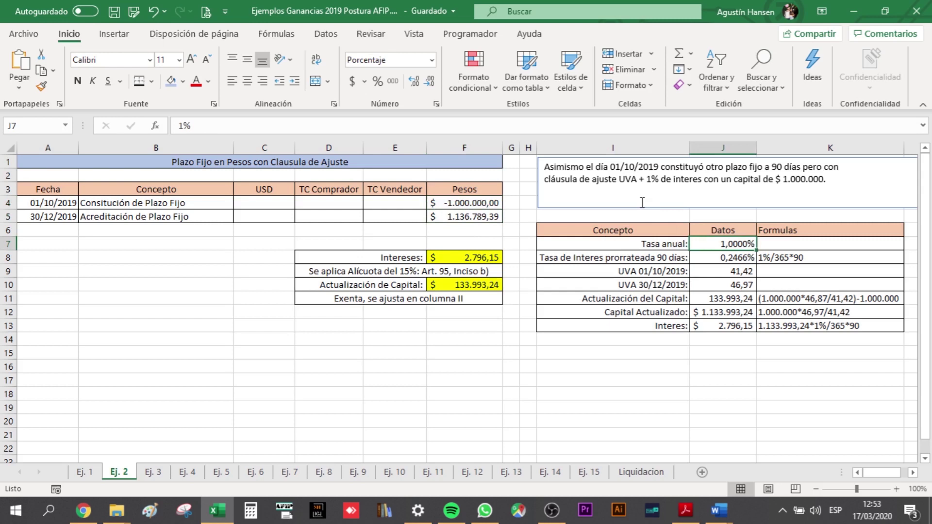
left_click(728, 257)
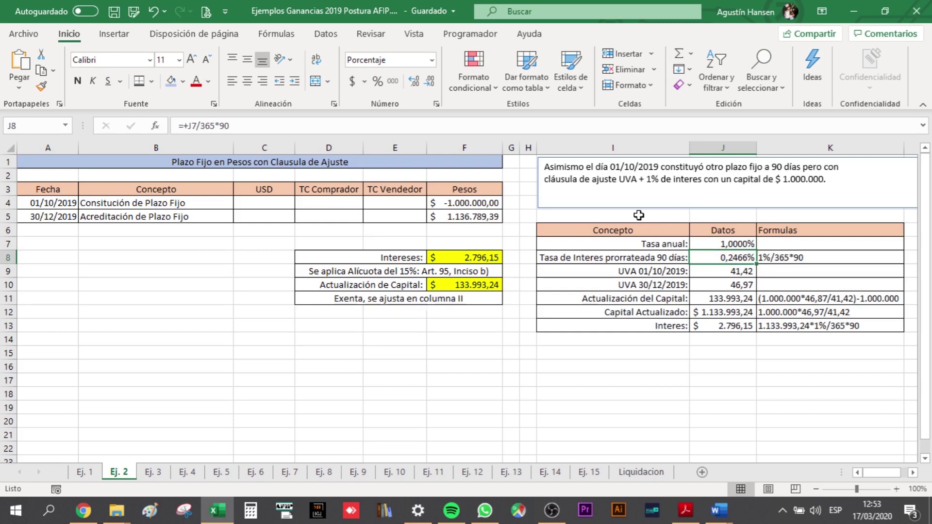
left_click_drag(729, 271, 731, 286)
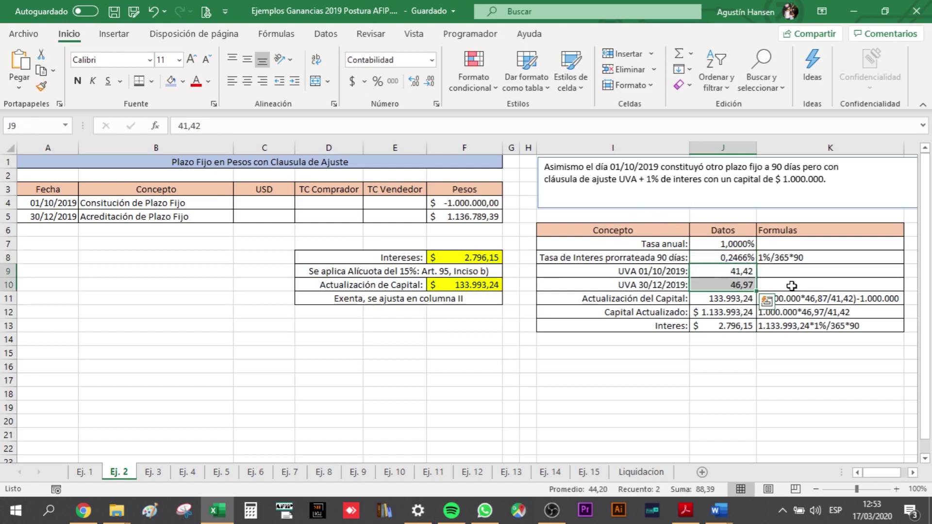
left_click(737, 270)
left_click(741, 285)
left_click(751, 272)
left_click(750, 285)
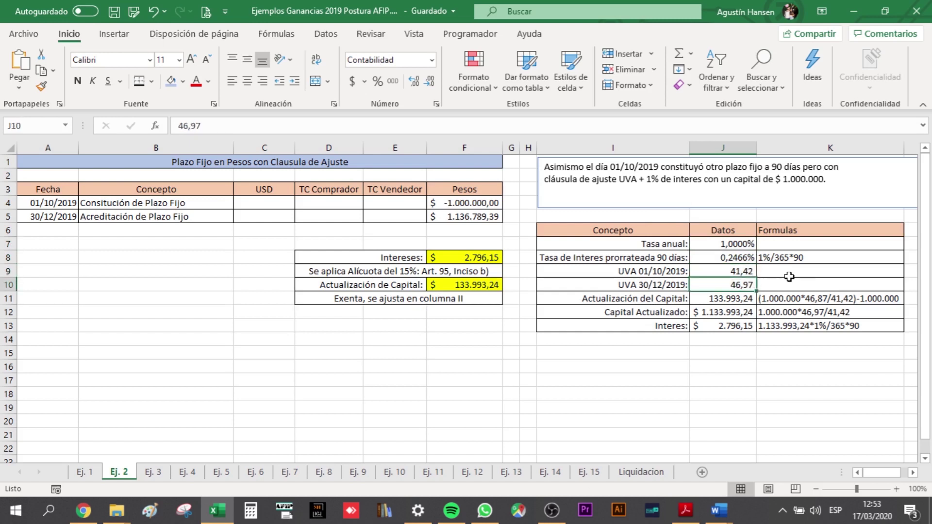
left_click(700, 302)
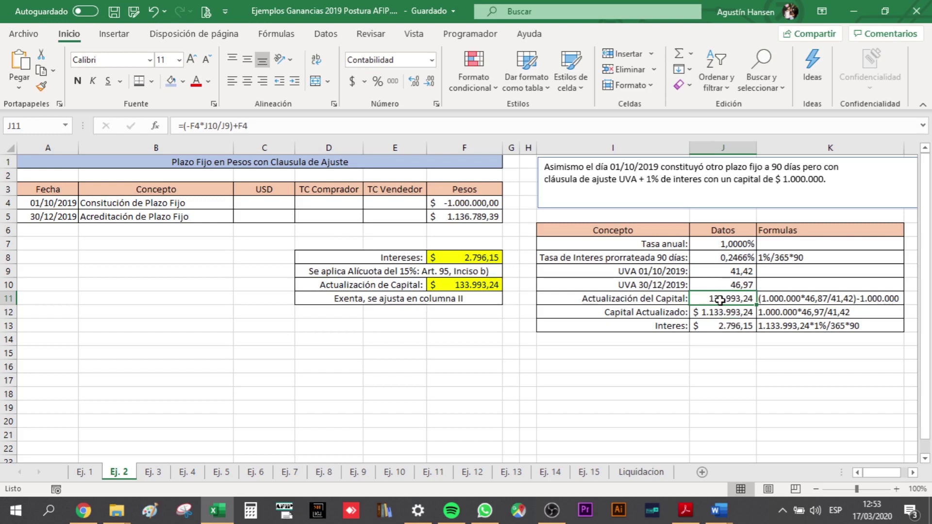
left_click(717, 314)
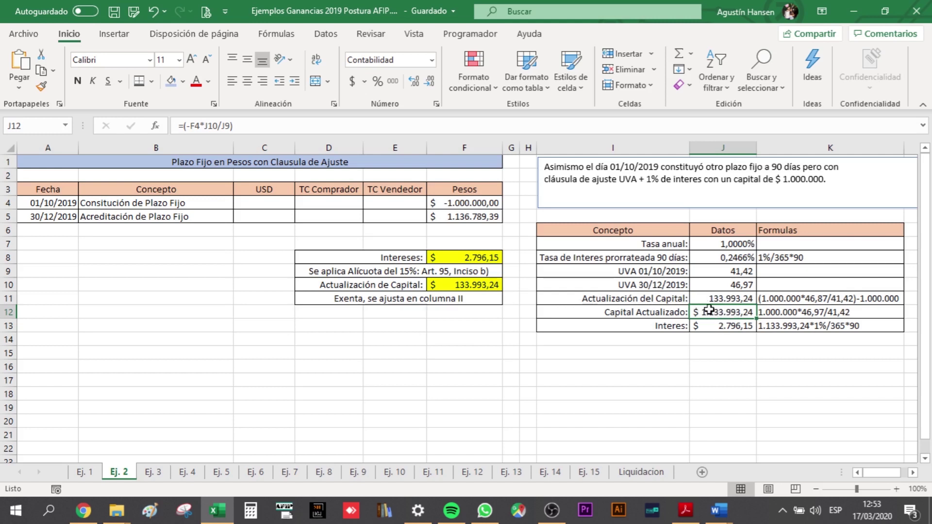
left_click(741, 331)
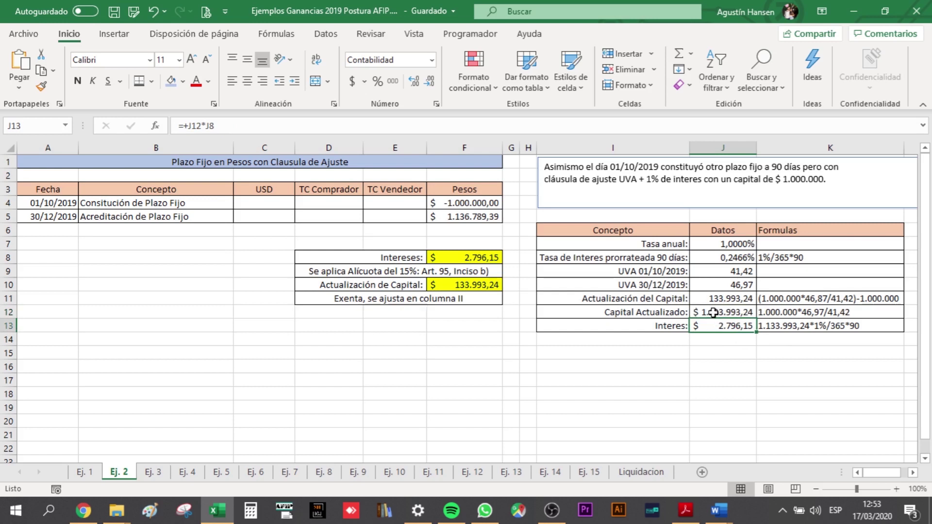
left_click(775, 329)
double_click(747, 326)
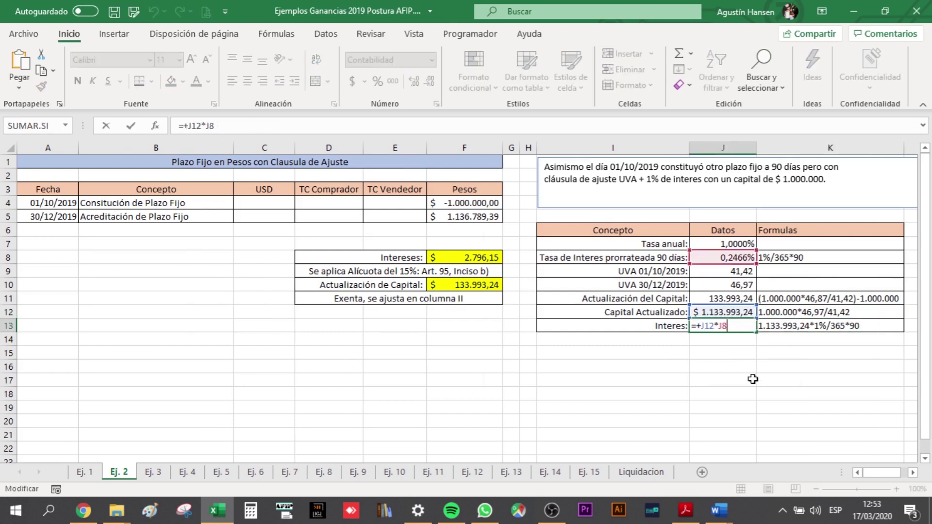
key("Escape")
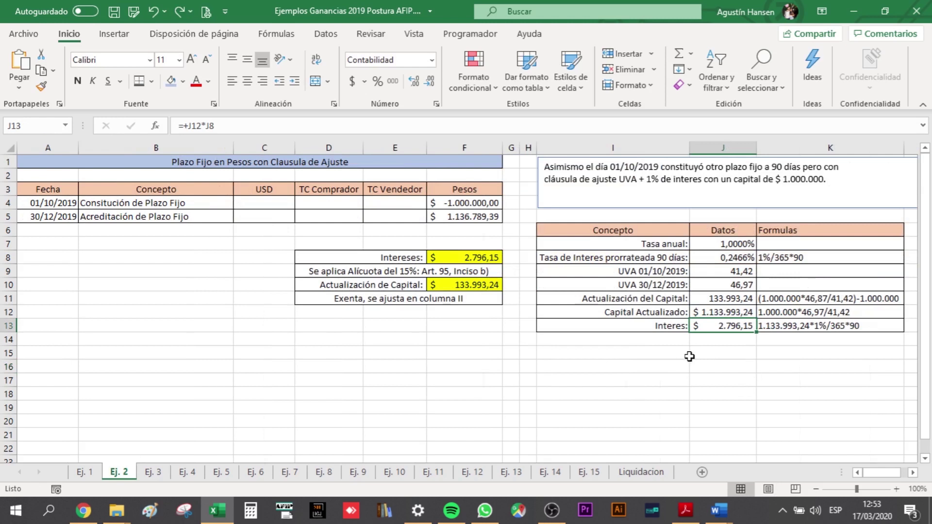
left_click(477, 259)
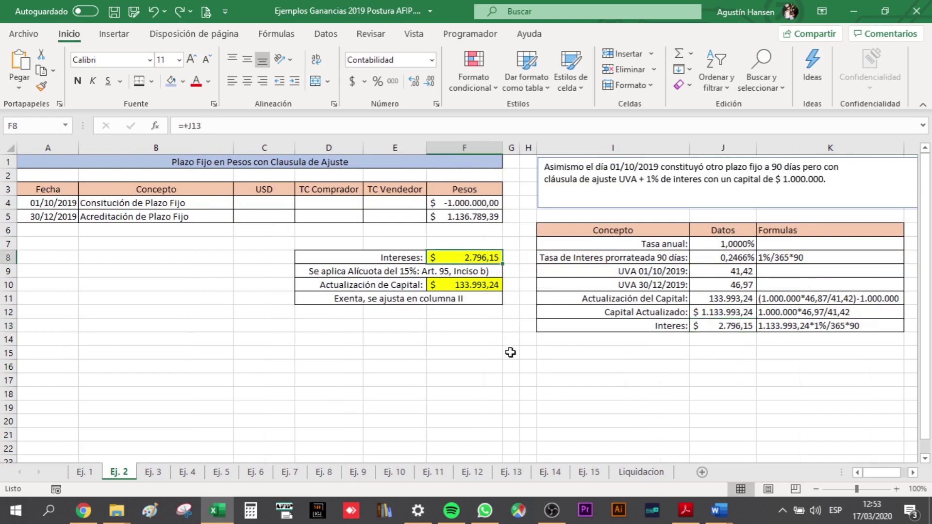
double_click(486, 260)
left_click(738, 326)
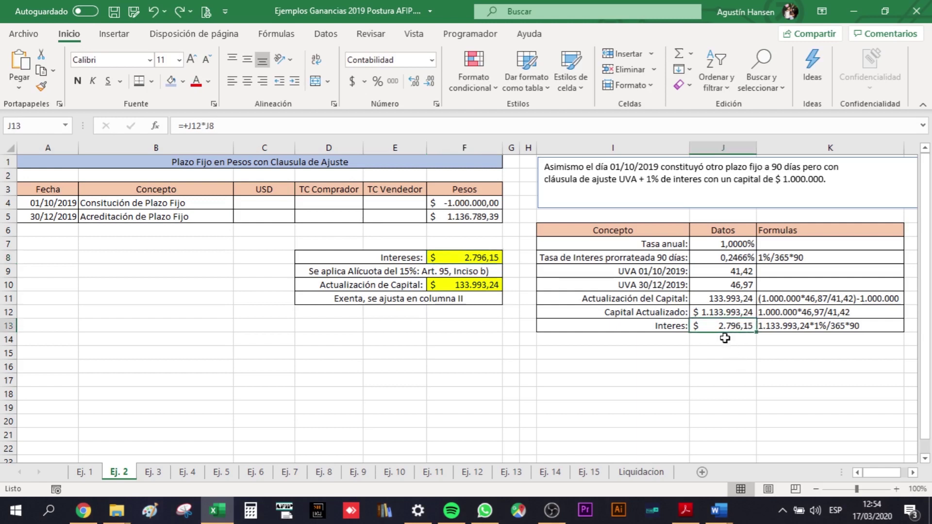
double_click(724, 326)
key("Escape")
left_click(451, 286)
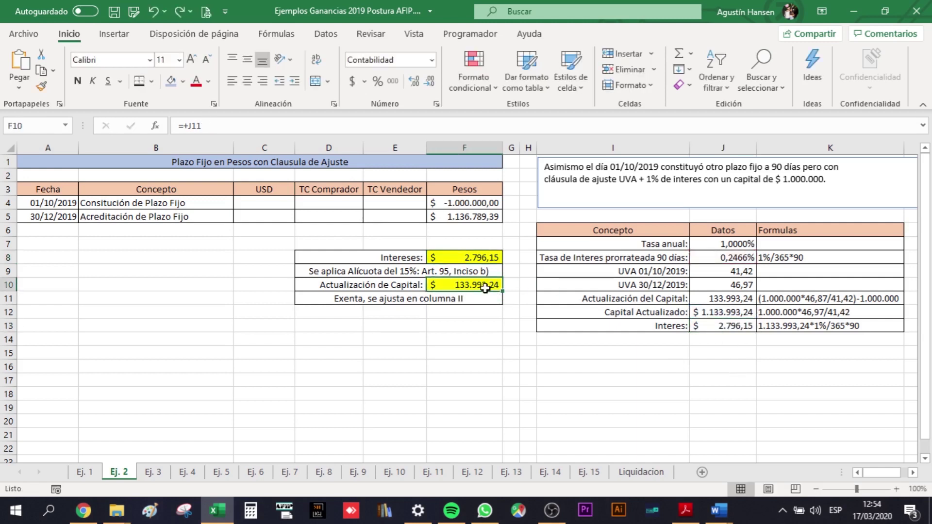
double_click(485, 285)
key("Return")
left_click(724, 299)
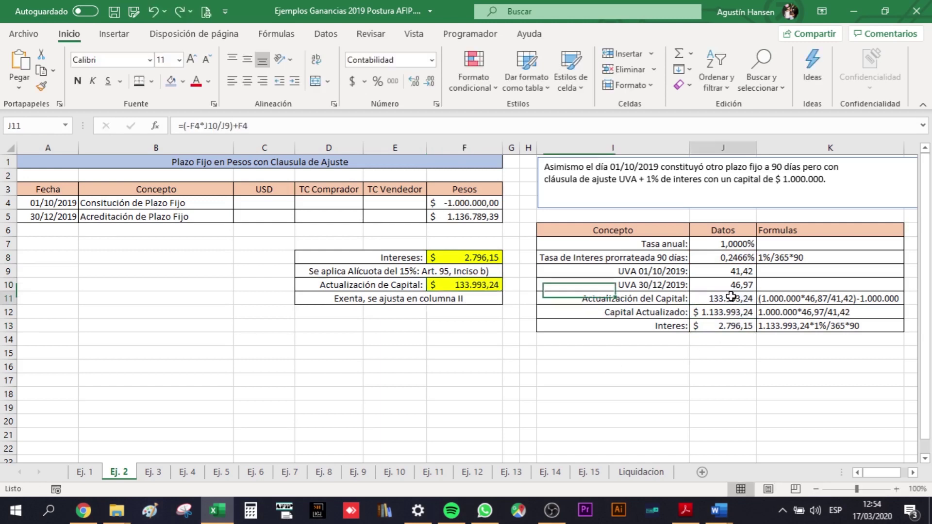
left_click(461, 272)
left_click(469, 258)
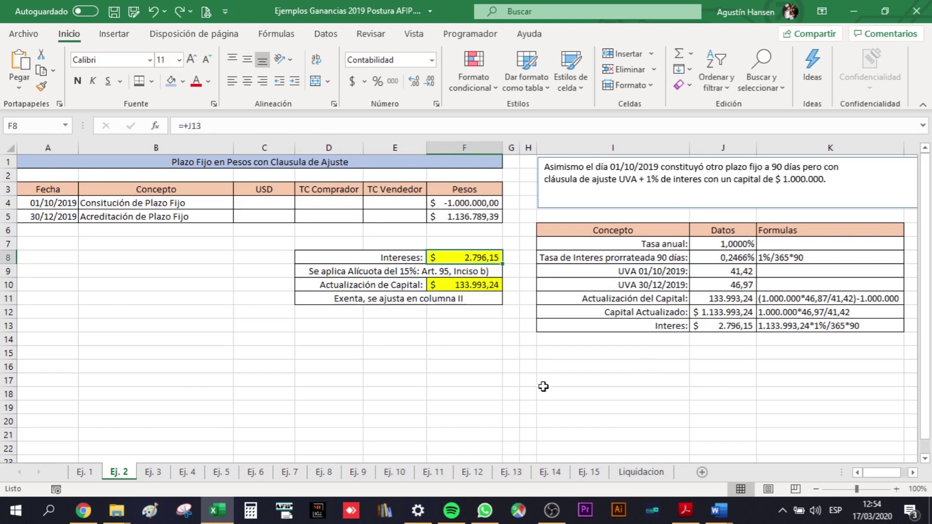
left_click(444, 272)
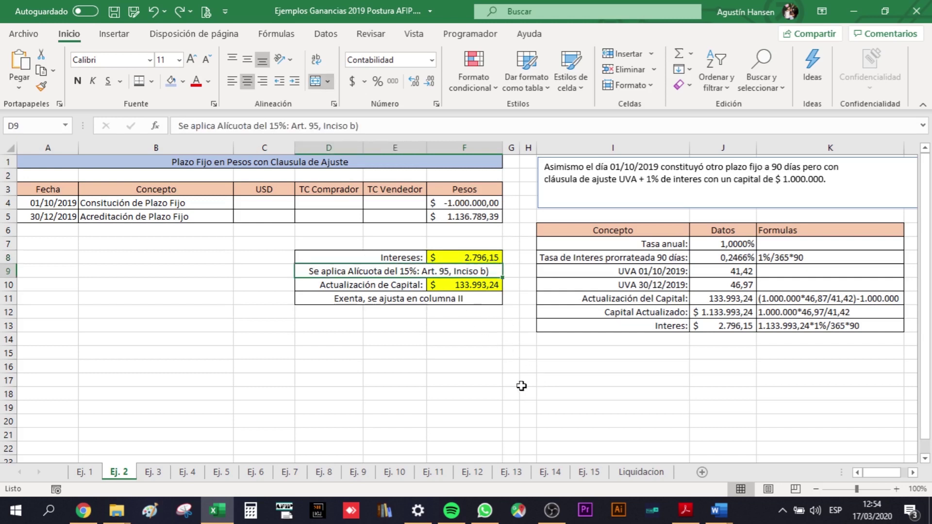
left_click(388, 289)
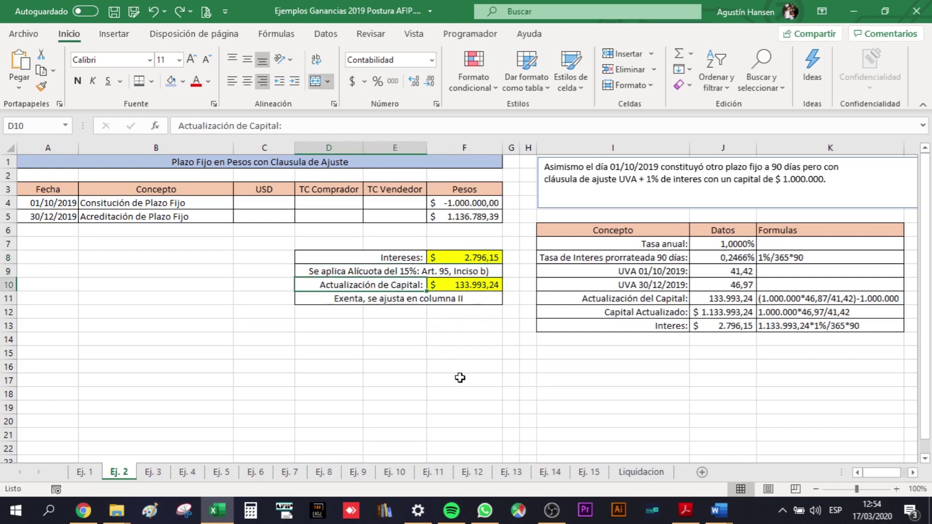
left_click(461, 288)
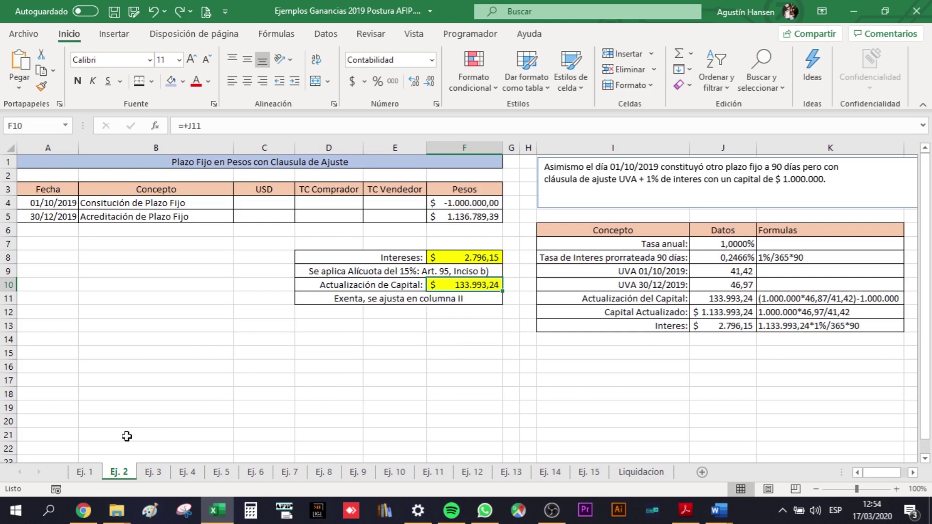
left_click(153, 473)
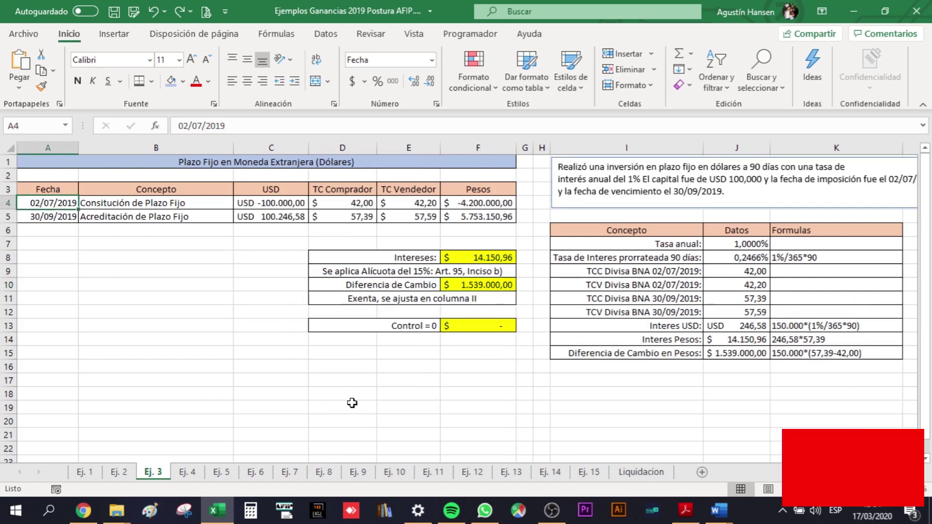
Review the Ej. 3 title, the annual rate in J7 and the exchange rates J9:J11.
left_click(191, 163)
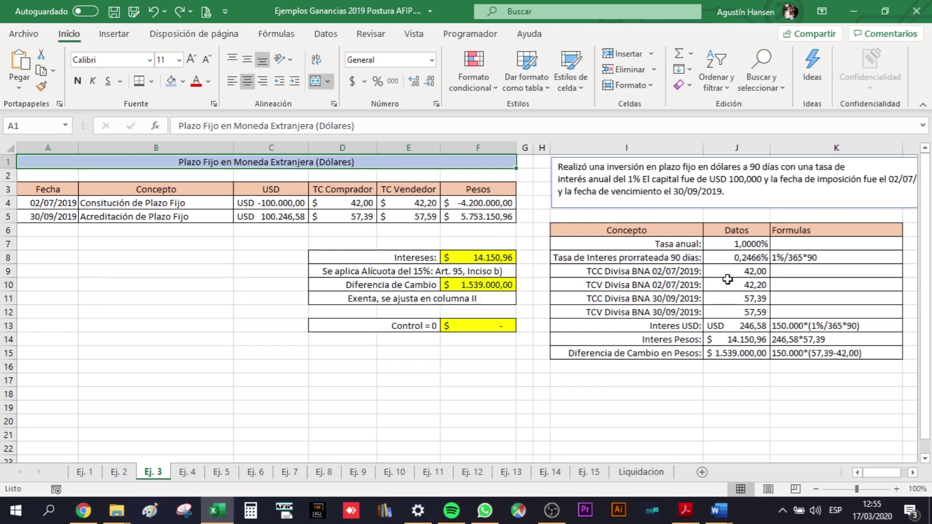
left_click(753, 246)
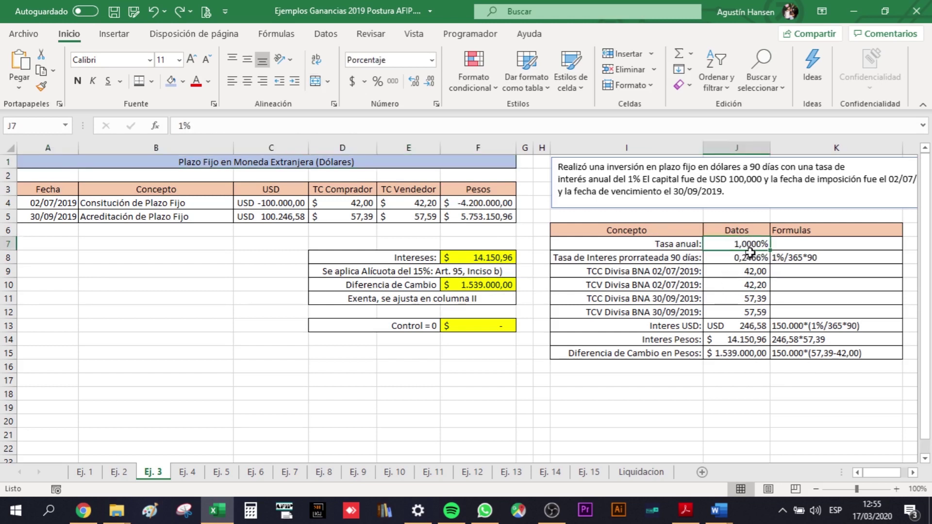
left_click(752, 256)
left_click_drag(753, 272, 756, 313)
Inspect the USD interest formula in J13, peso interest in J14 and exchange difference in J15.
left_click(748, 326)
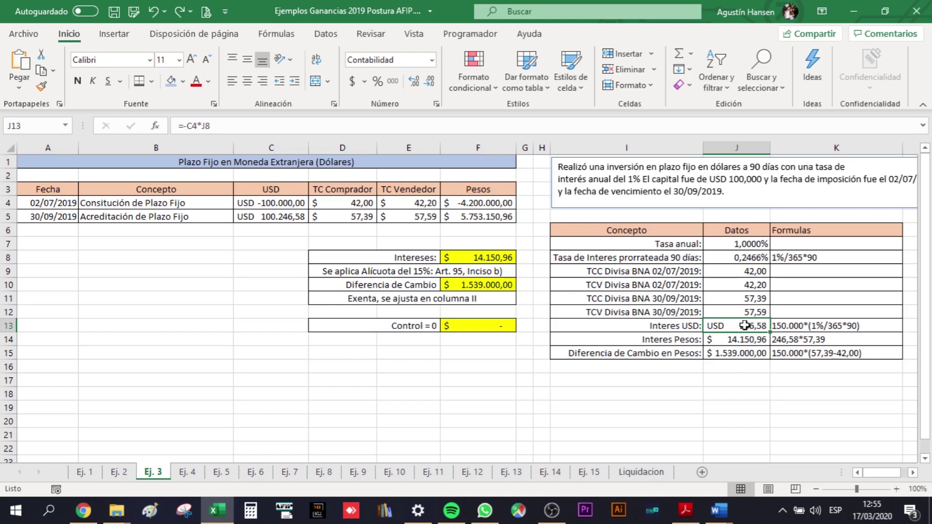
double_click(741, 325)
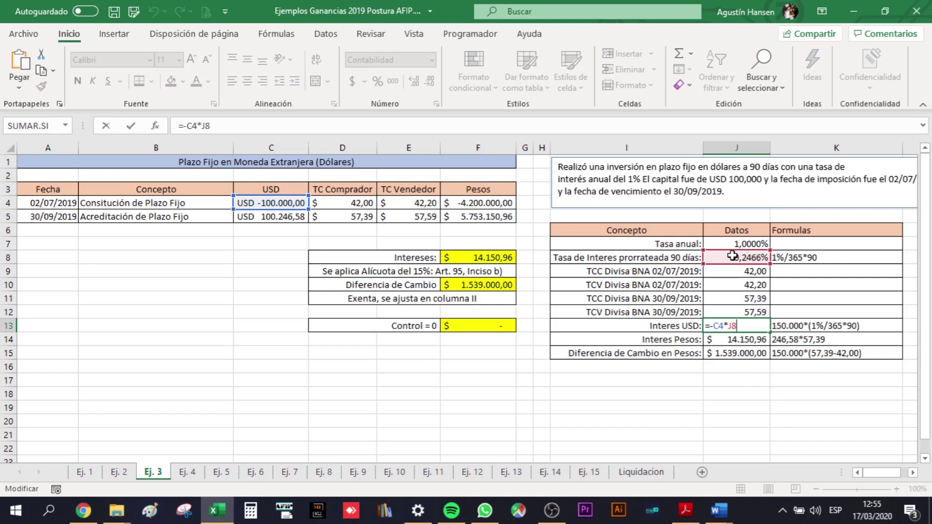
key("Escape")
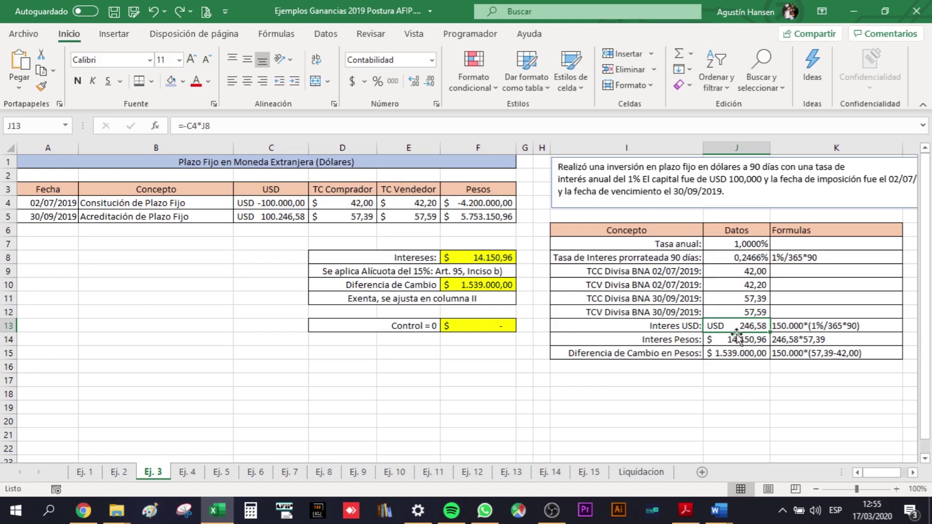
left_click(750, 340)
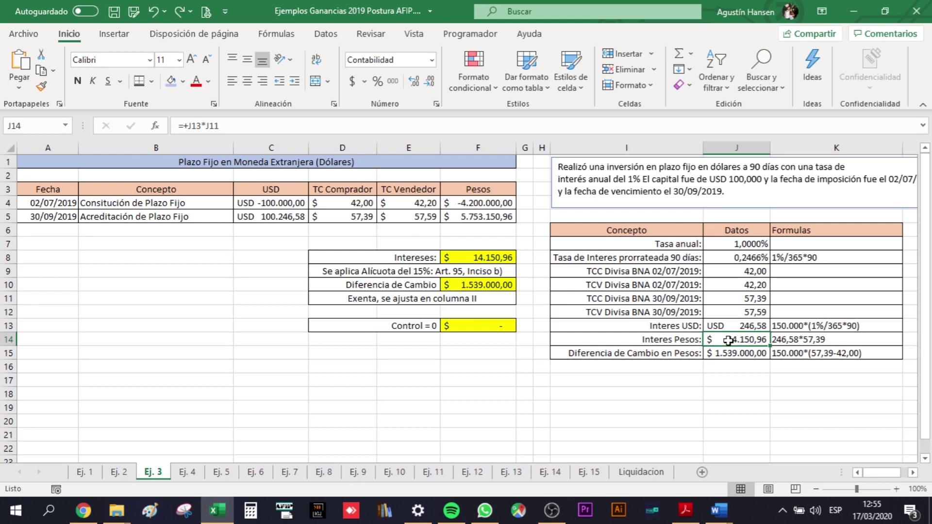
double_click(729, 340)
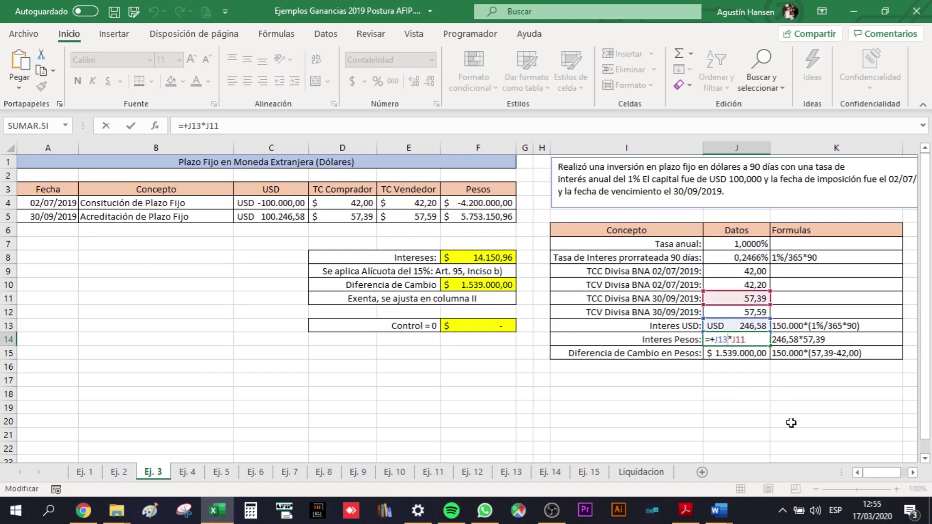
key("Escape")
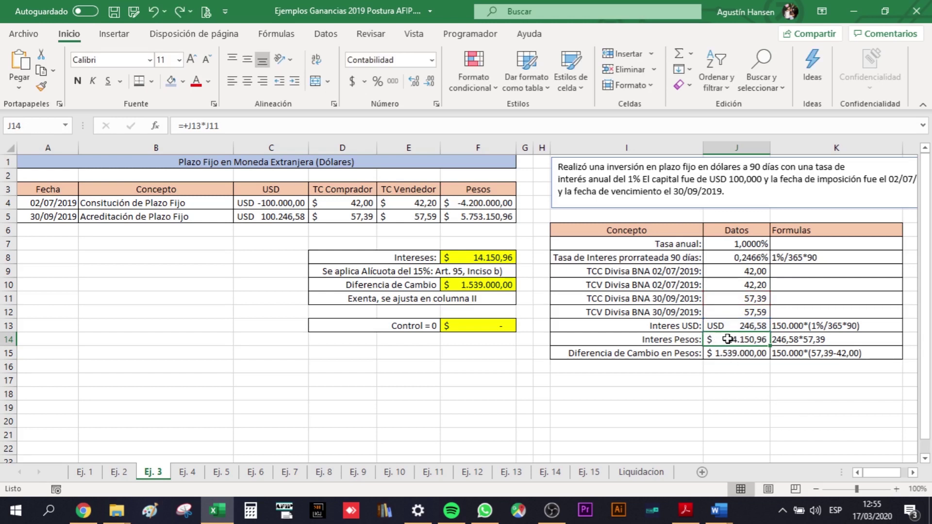
left_click(802, 339)
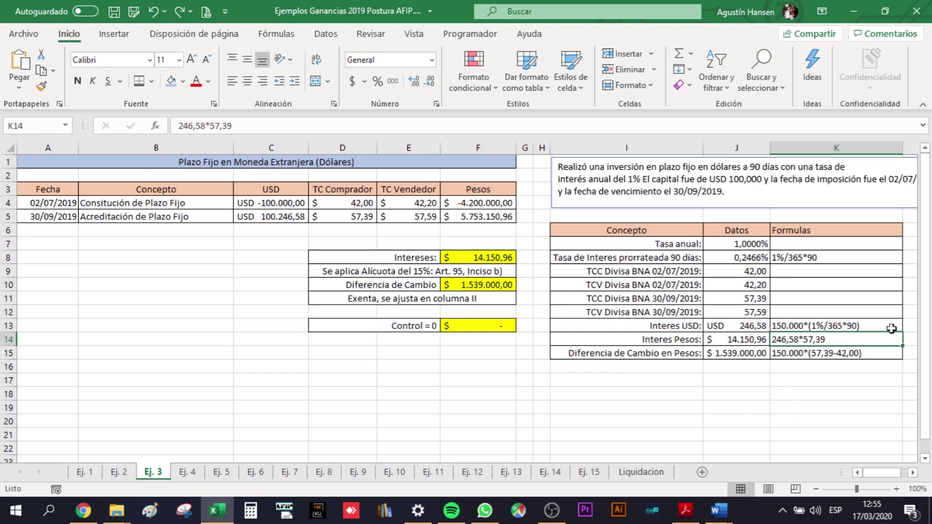
left_click(730, 354)
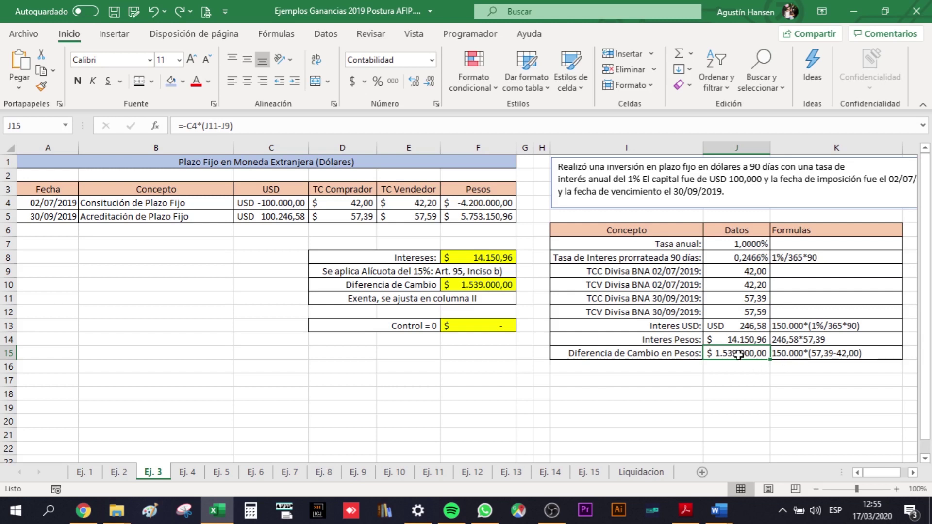
Change the K15 note from 150.000 to 100.000*(57,39-42,00) and save the workbook.
double_click(782, 357)
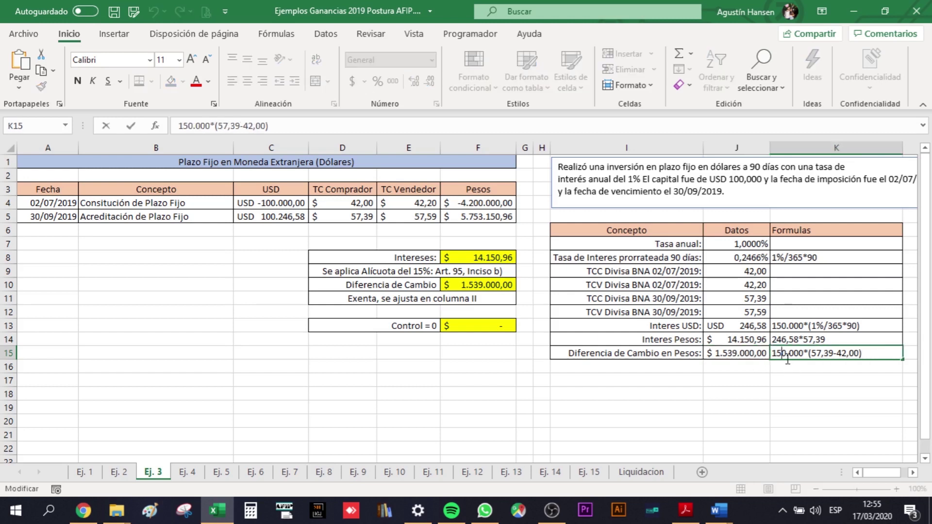
key("BackSpace")
type("0")
key("Return")
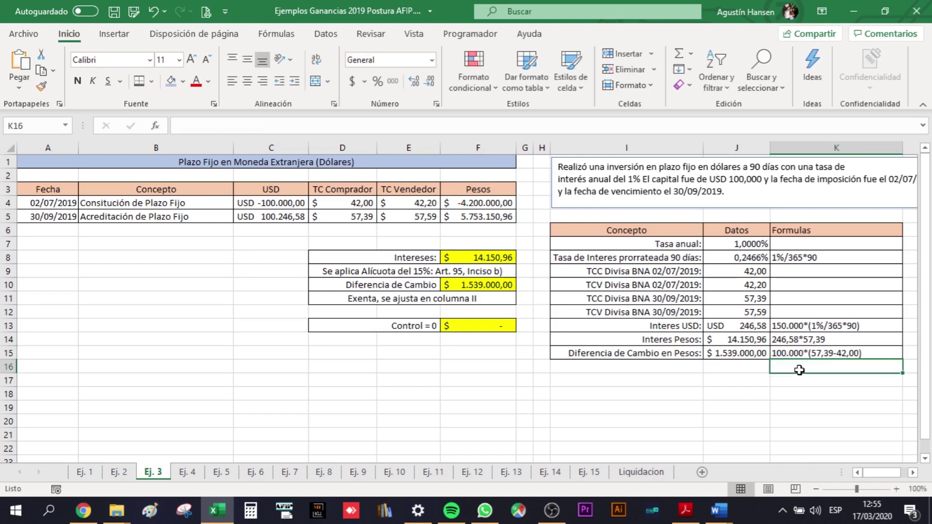
key("ctrl+s")
key("Up")
key("Left")
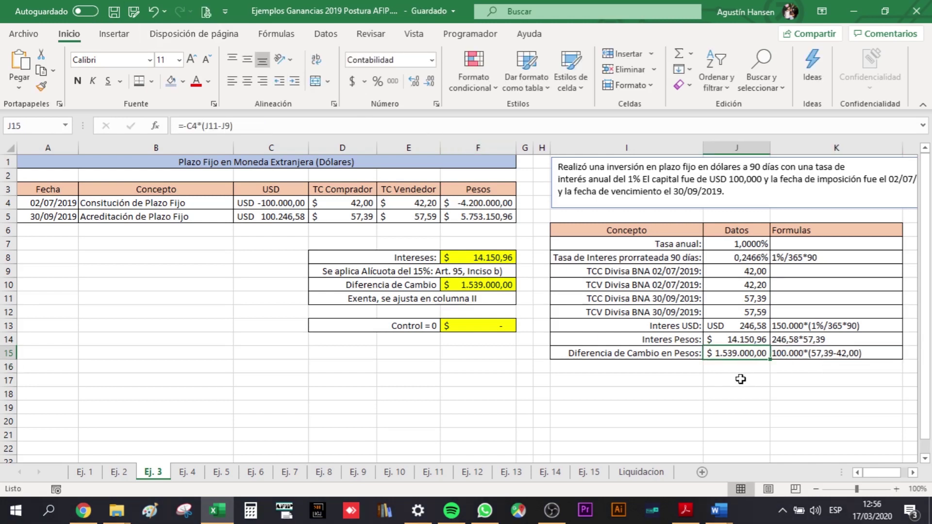
Trace J15, the F8 and F10 sources and the row 11 exemption note, then open Ej. 4.
double_click(729, 353)
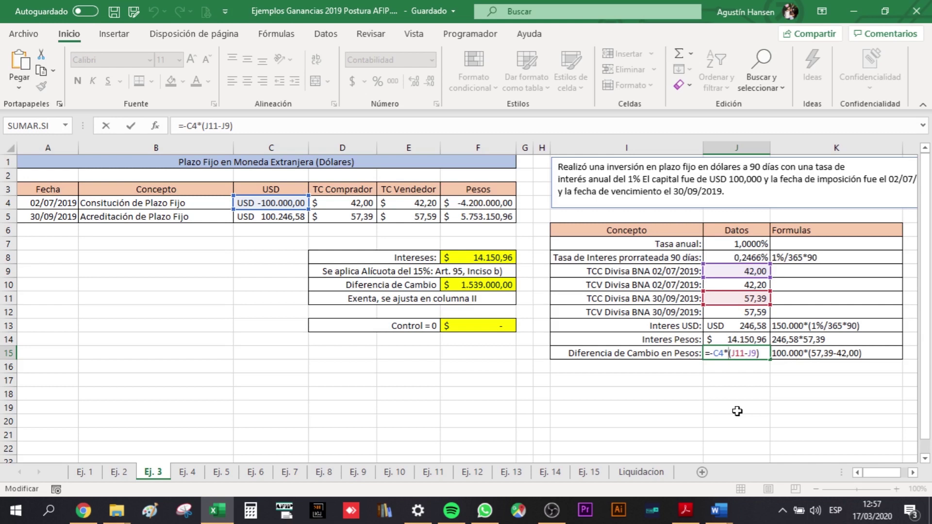
key("ctrl+Return")
left_click(494, 257)
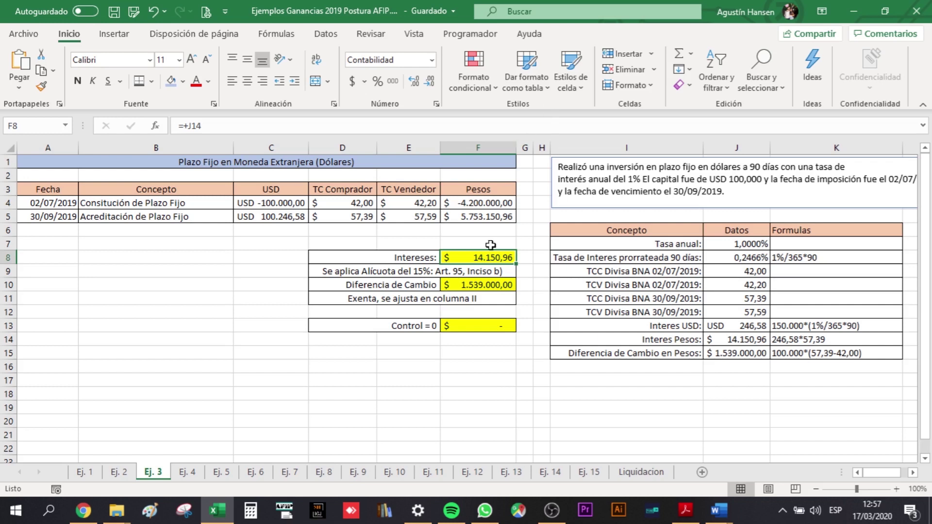
left_click(469, 284)
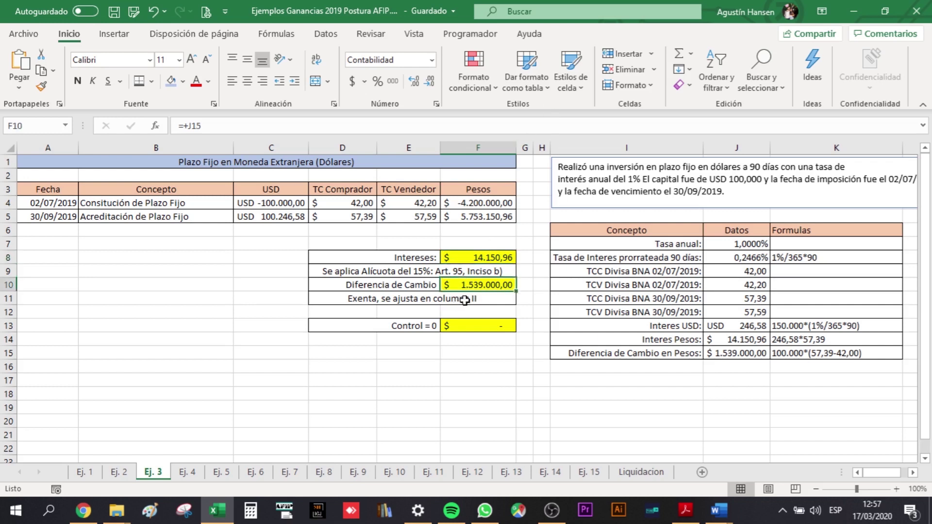
left_click(465, 299)
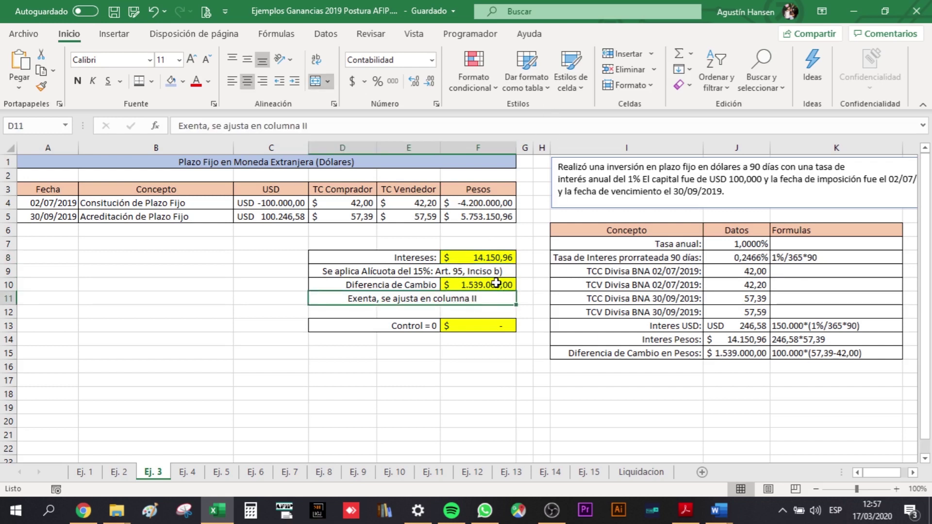
left_click(192, 473)
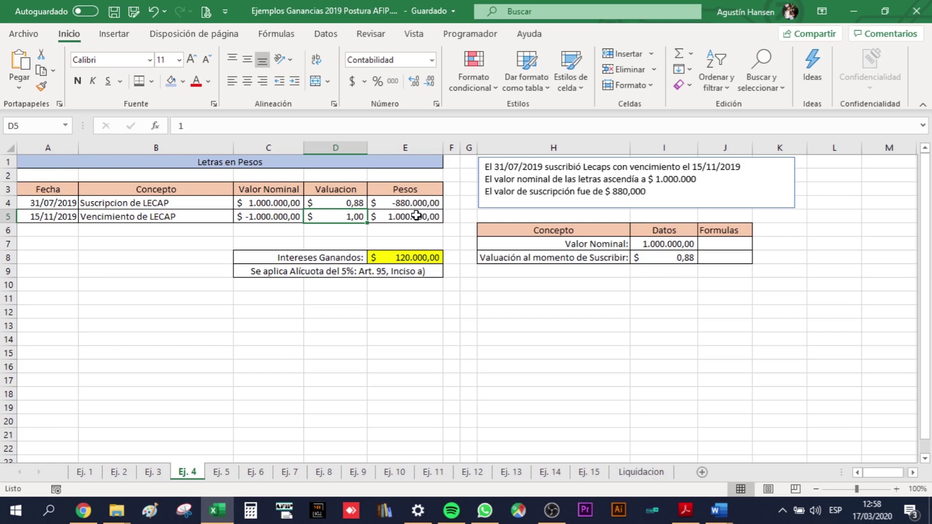
Sum the two Pesos amounts, confirm E8's =SUMA(E4:E7) gives $ 120.000,00, then open Ej. 5.
left_click_drag(416, 216, 416, 202)
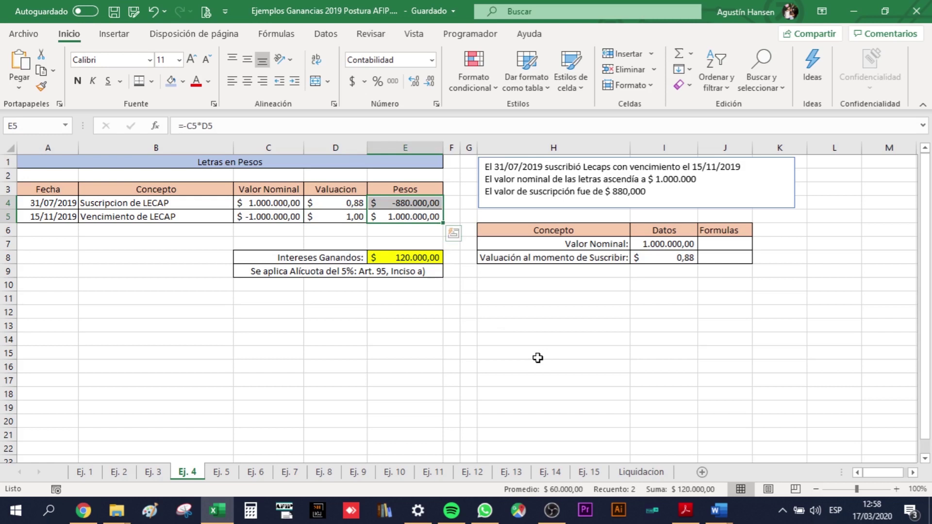
left_click(386, 258)
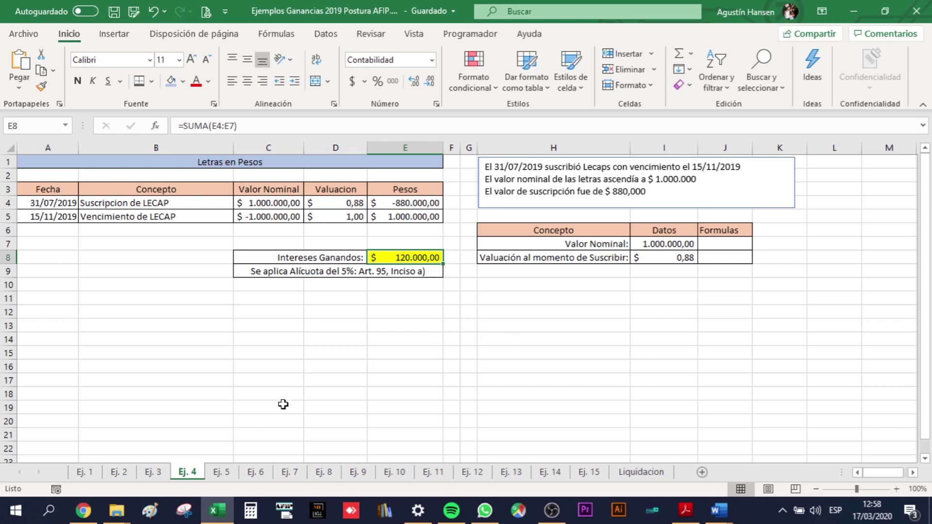
left_click(221, 472)
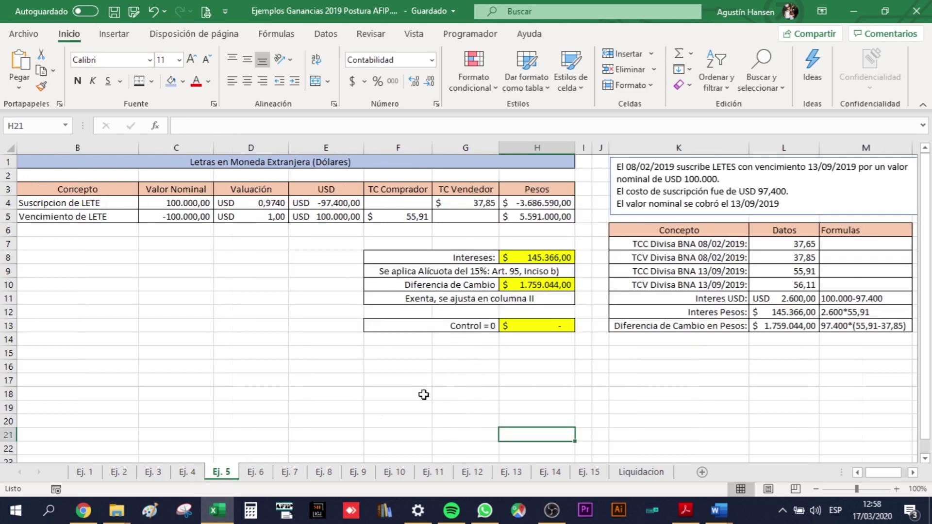
left_click(327, 394)
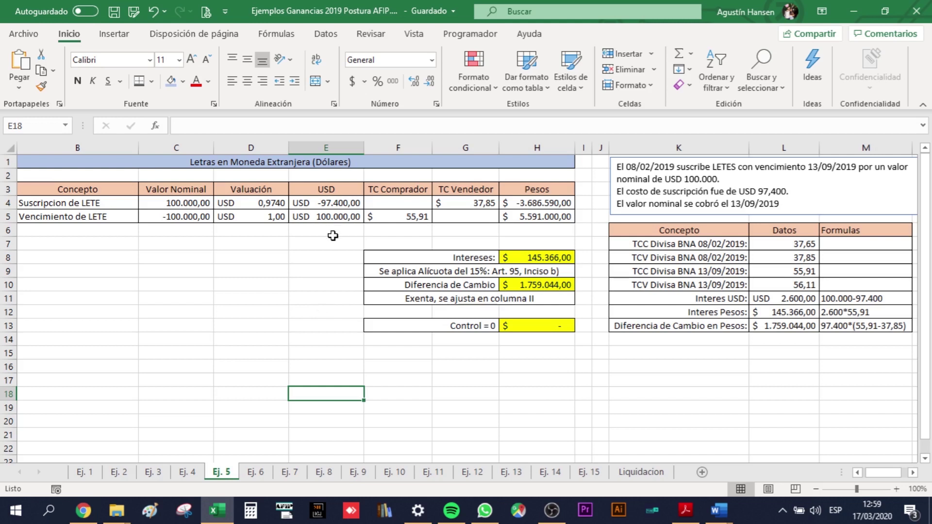
left_click(305, 223)
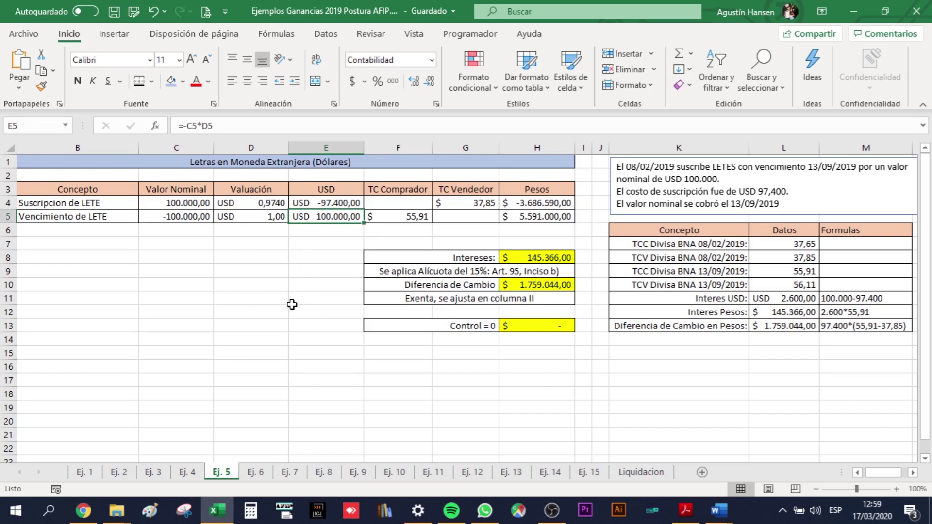
left_click(775, 298)
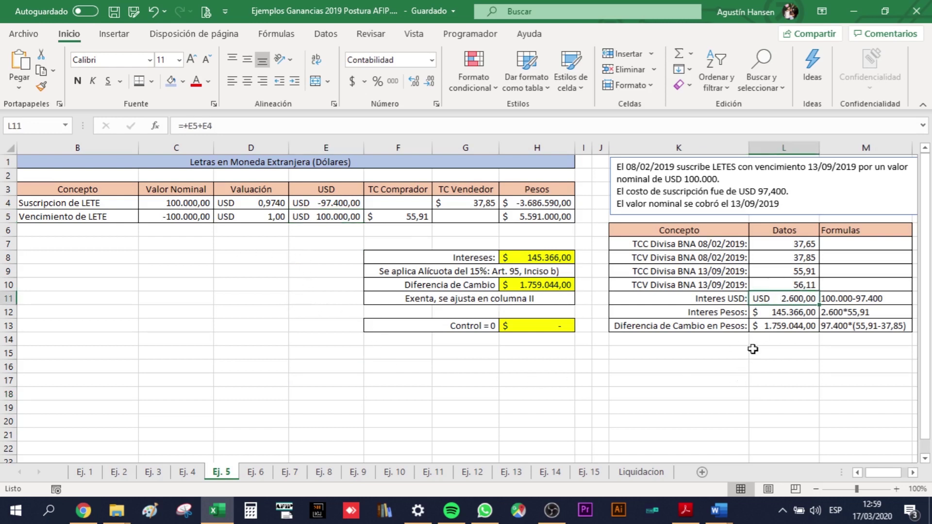
double_click(776, 297)
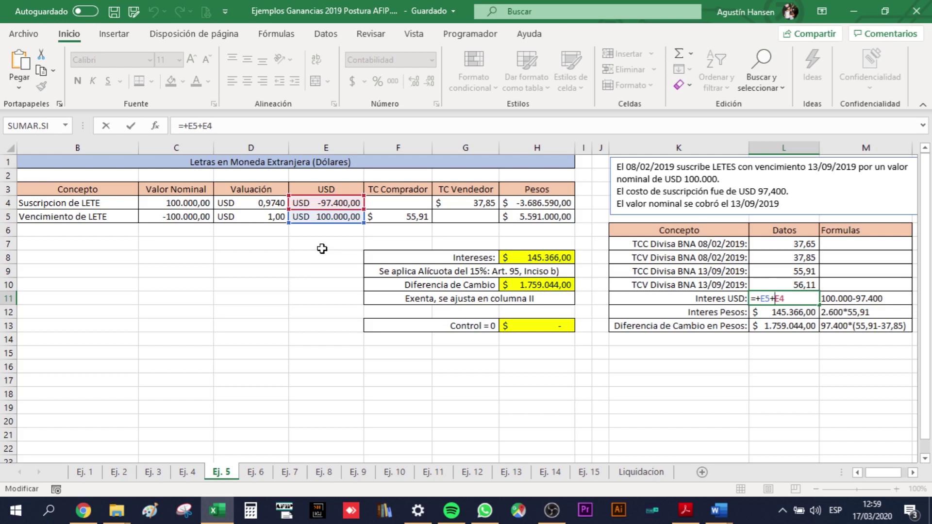
key("Escape")
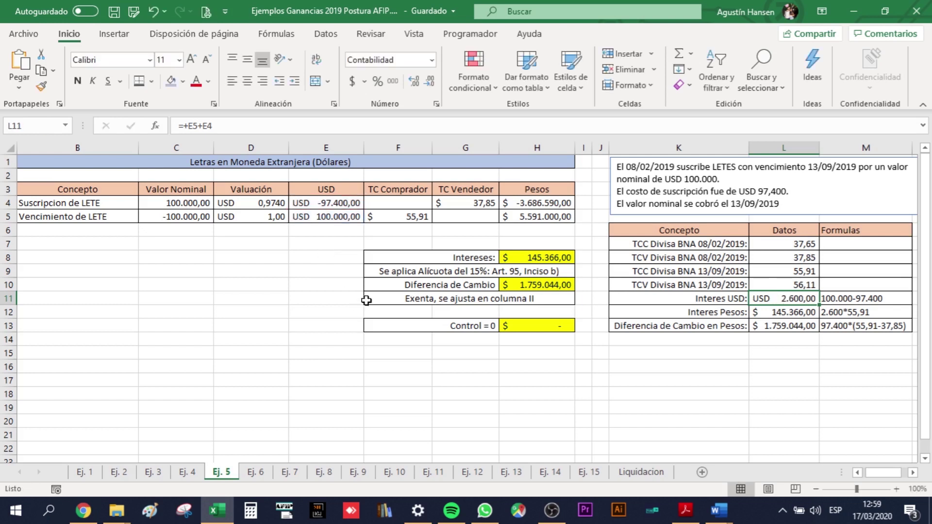
left_click(839, 292)
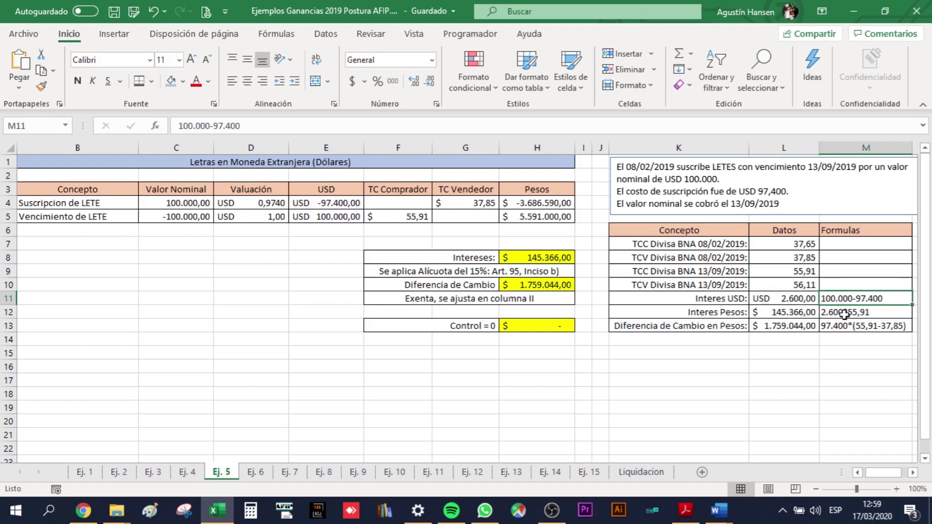
left_click(784, 317)
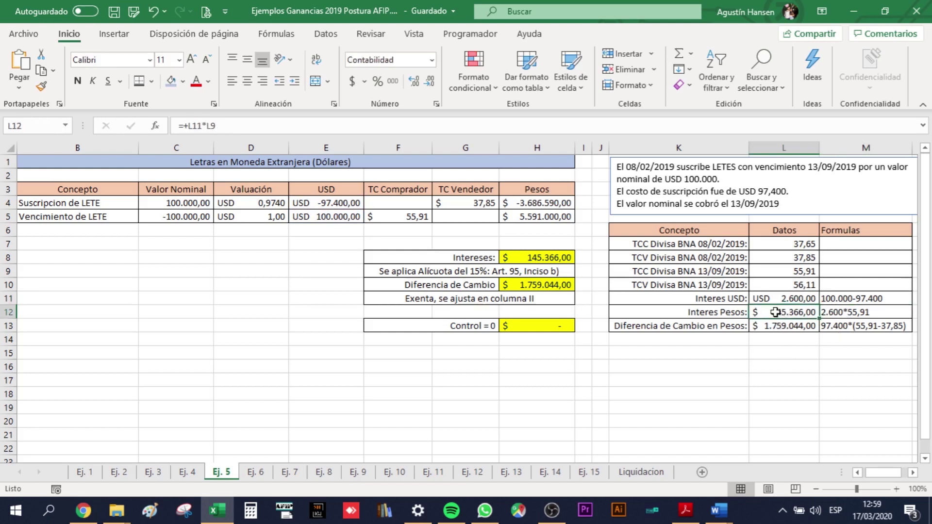
double_click(777, 313)
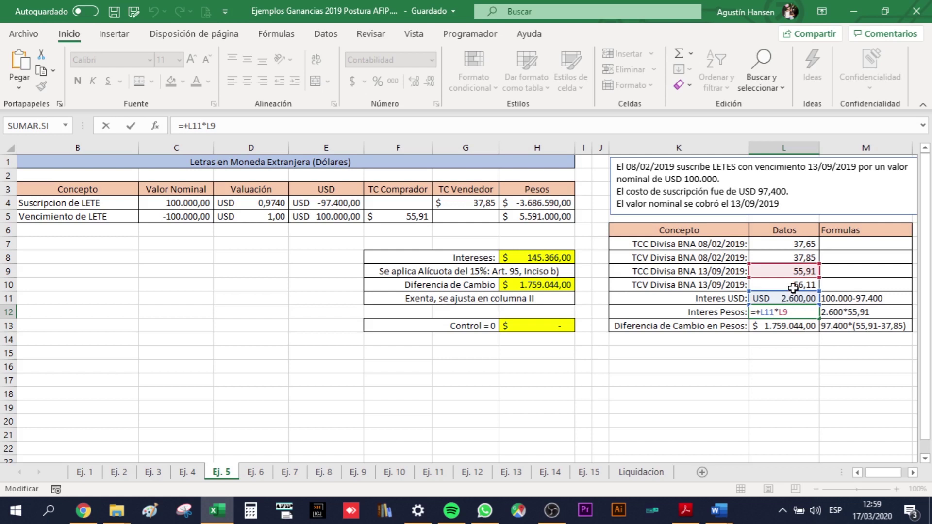
key("Return")
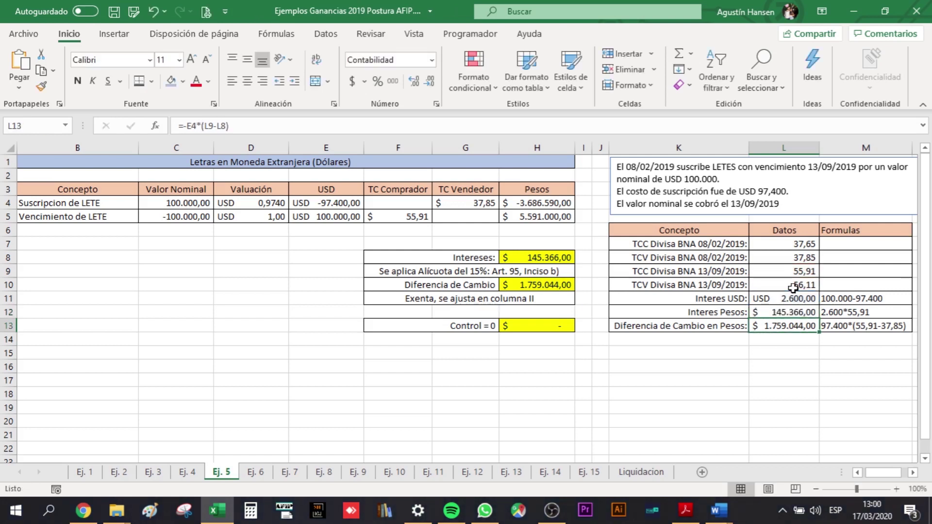
Review the L13 exchange-difference formula and the exchange rates it uses.
key("F2")
left_click(782, 326)
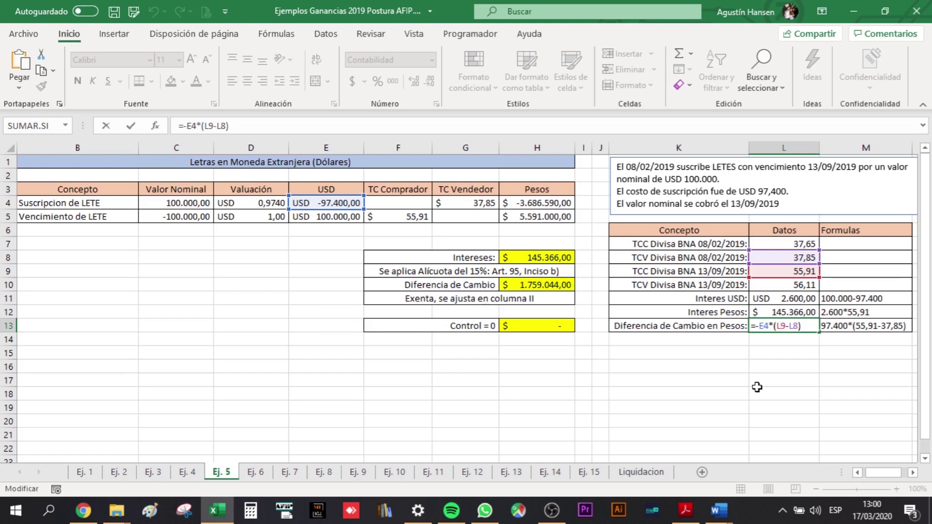
key("Return")
Enter =+L12 in H8 and =+L13 in H10, then go to sheet Ej. 6.
left_click(551, 256)
type("=+L12")
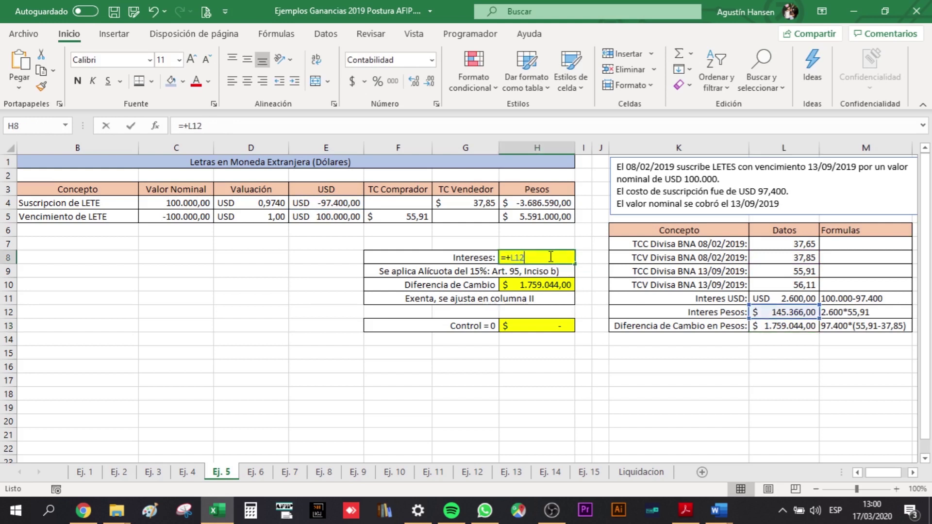
key("ctrl+Return")
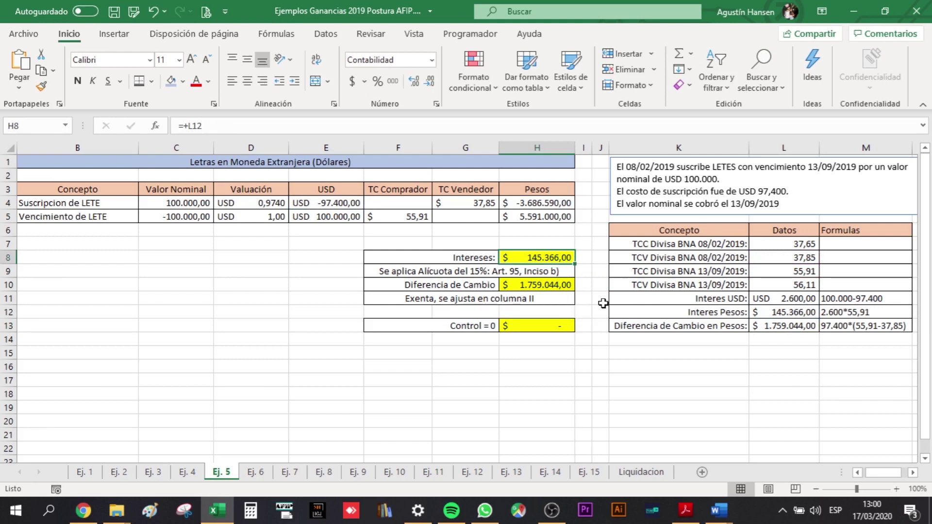
left_click(530, 287)
type("=+L13")
key("ctrl+Return")
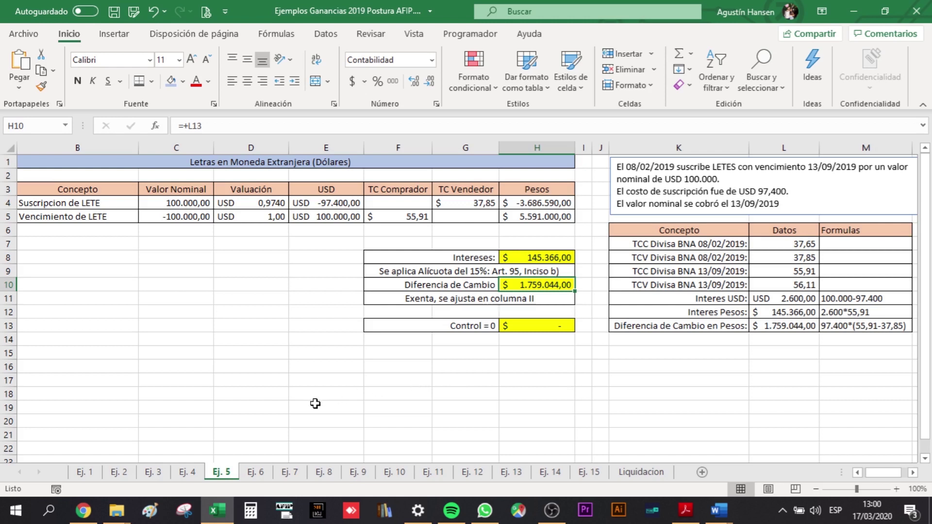
left_click(254, 473)
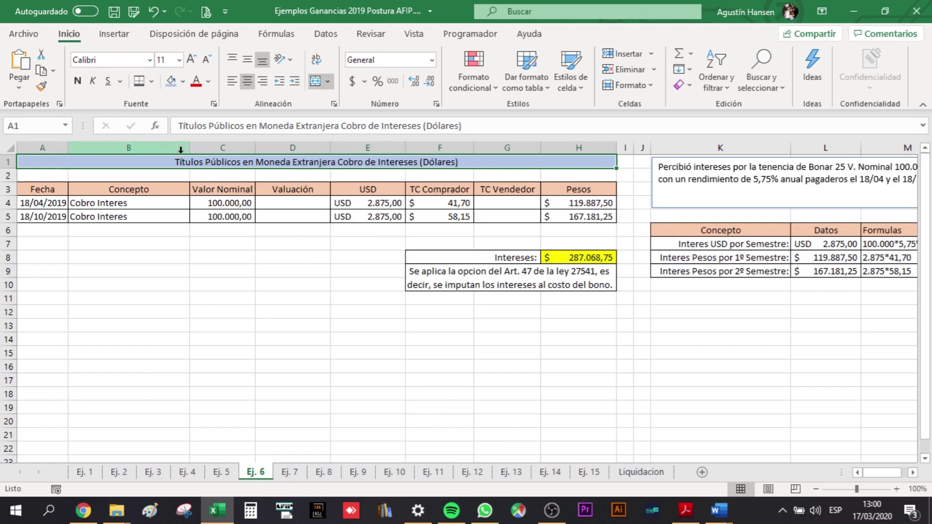
Narrow column B, then check the E4 semester USD interest formula and both USD amounts' sum.
left_click_drag(189, 148, 139, 148)
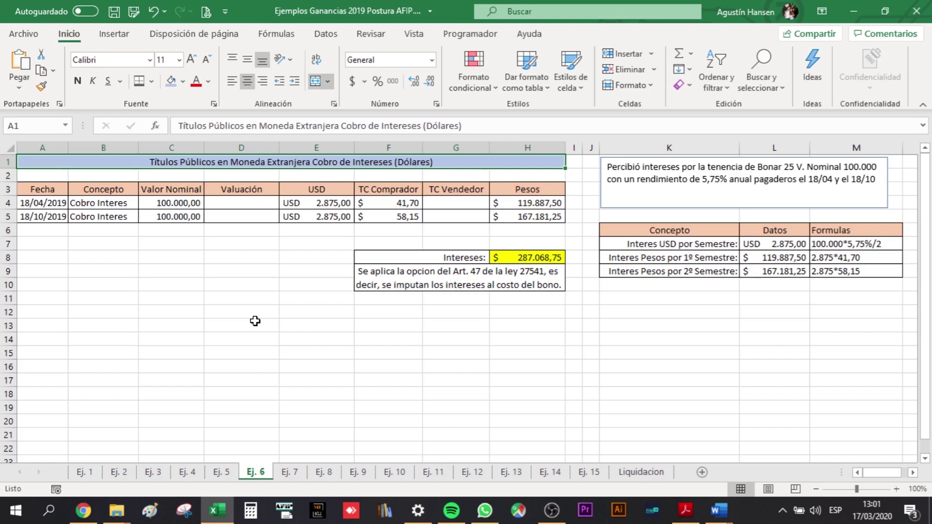
left_click(311, 201)
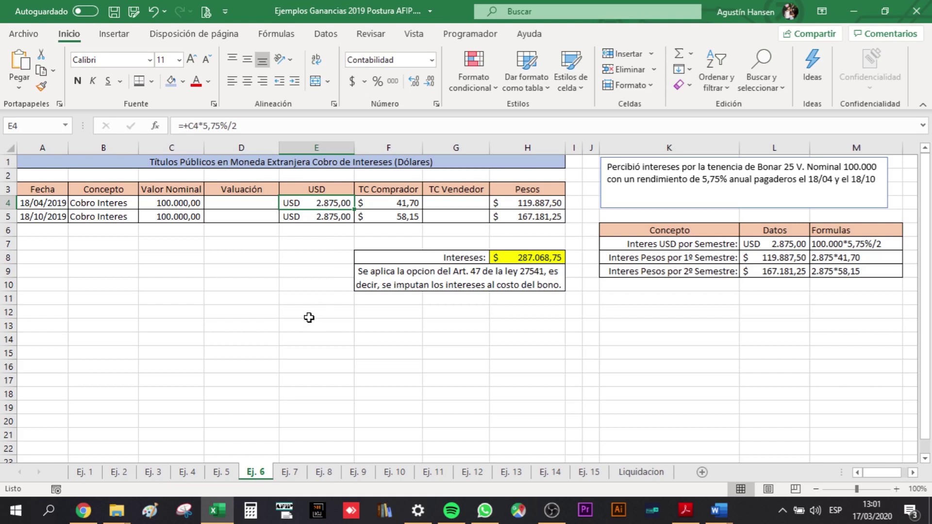
double_click(317, 204)
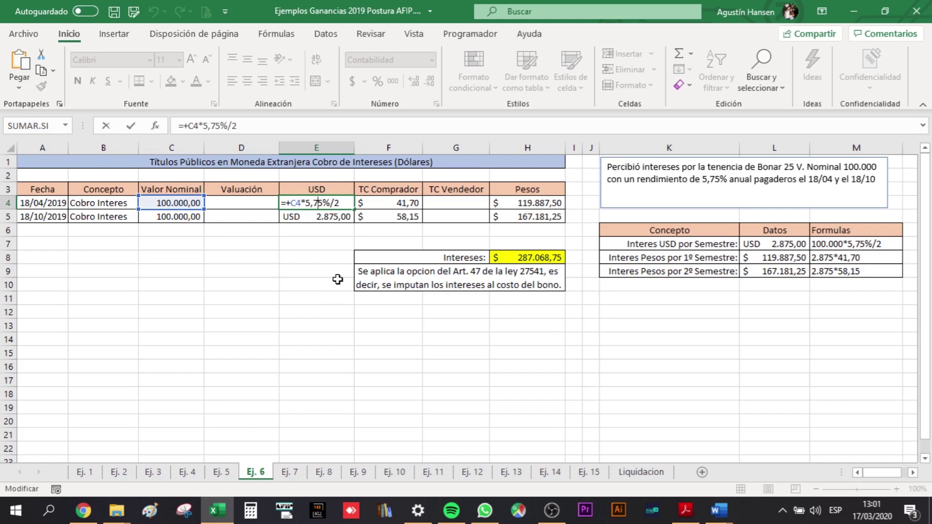
key("Return")
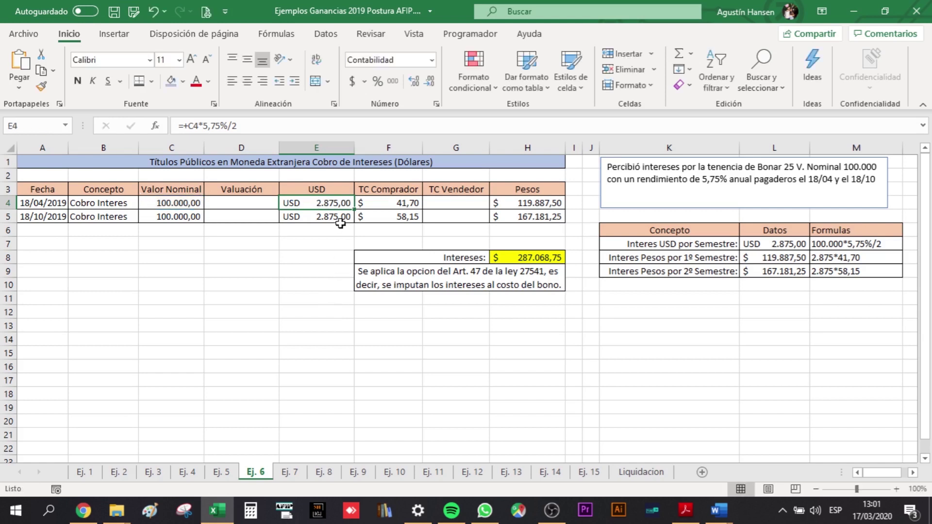
left_click_drag(337, 204, 335, 217)
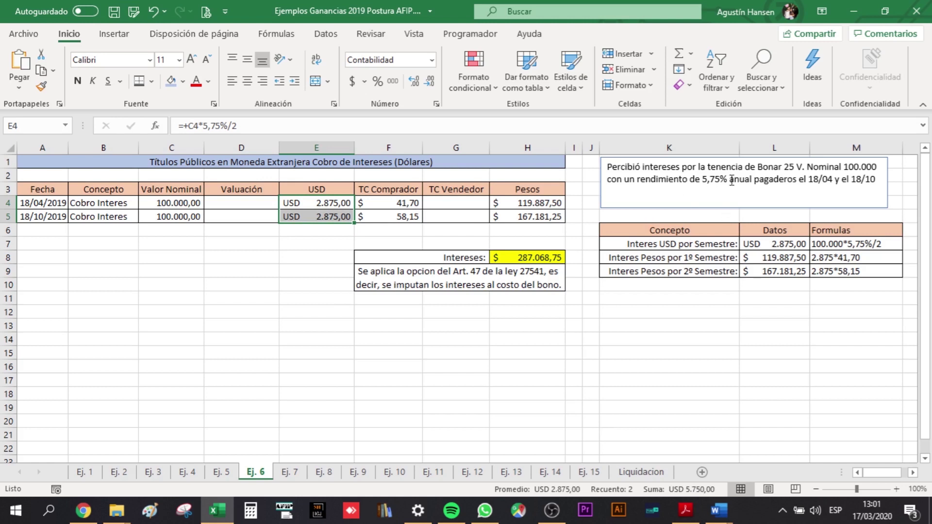
left_click(323, 271)
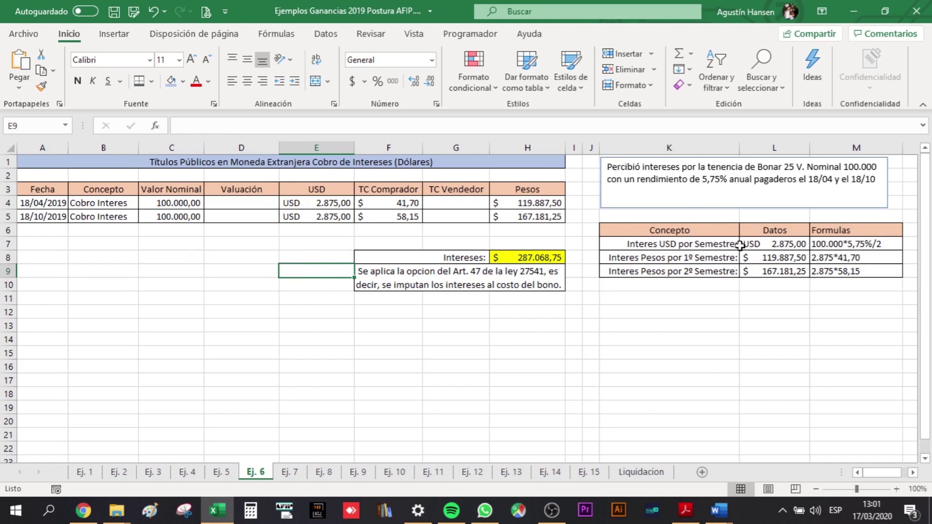
Inspect the peso interest formulas in L7:L9, the H8 sum and Art. 47 note, then open Ej. 7.
left_click(760, 246)
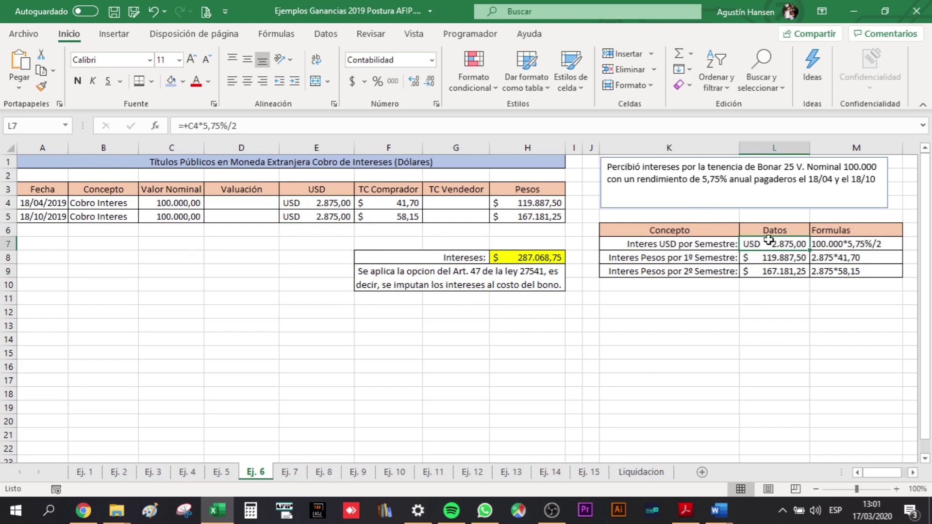
left_click(771, 260)
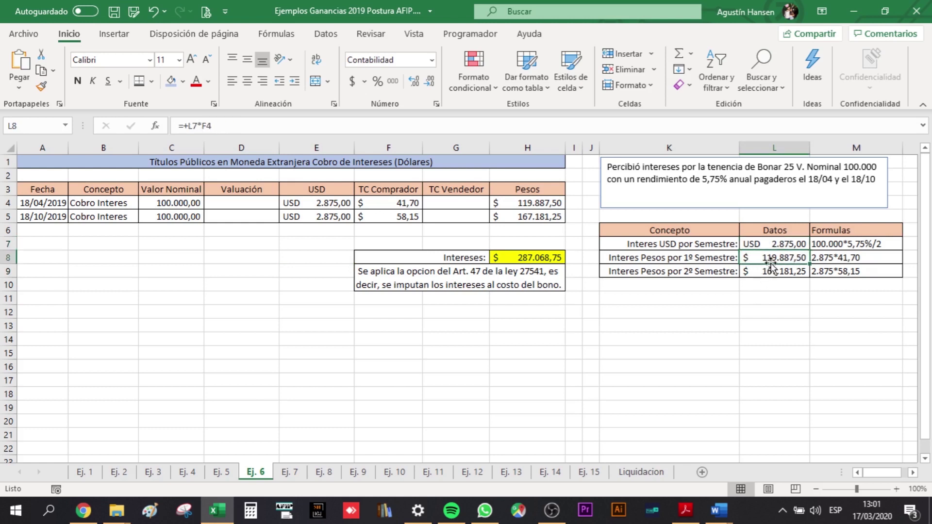
left_click(764, 272)
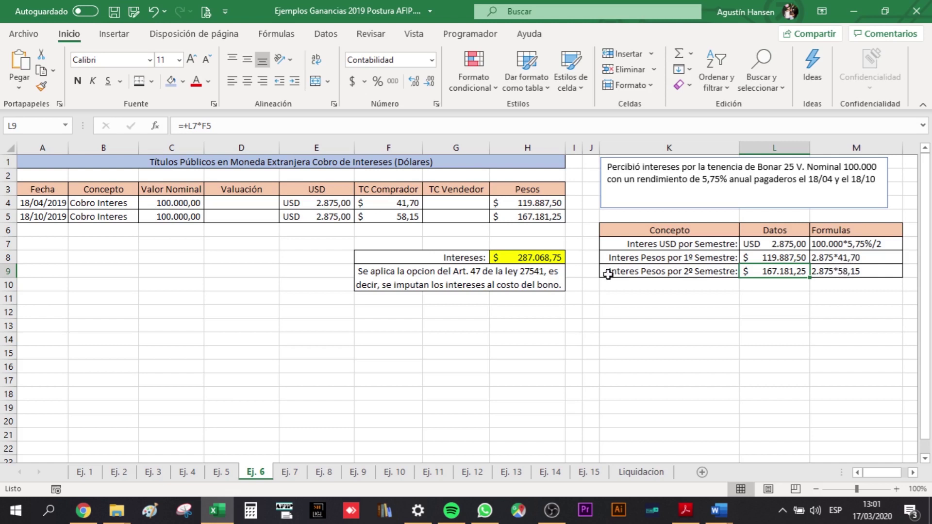
left_click(535, 259)
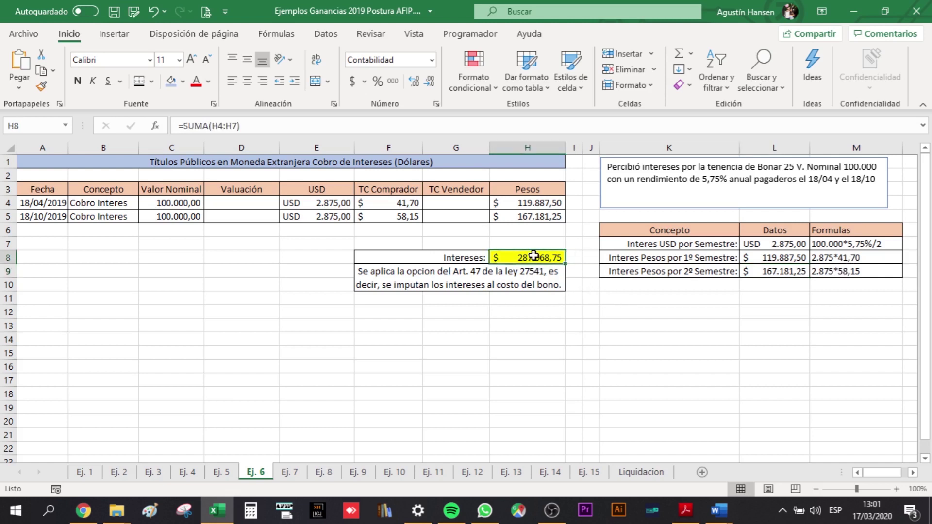
double_click(535, 256)
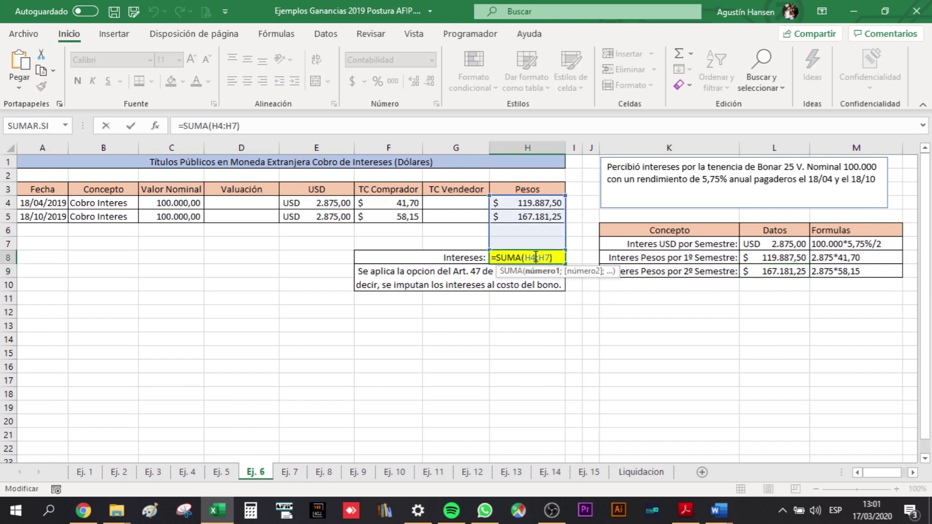
key("Escape")
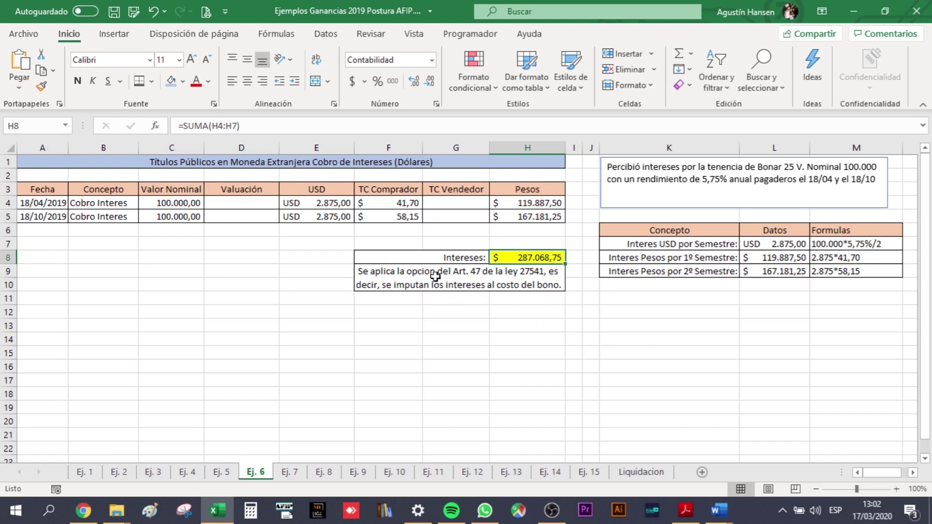
left_click(439, 280)
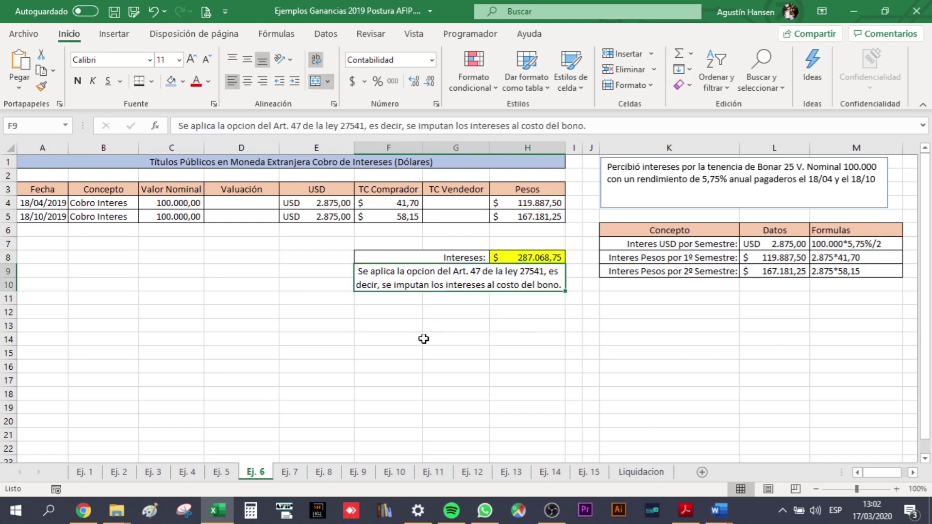
left_click(289, 474)
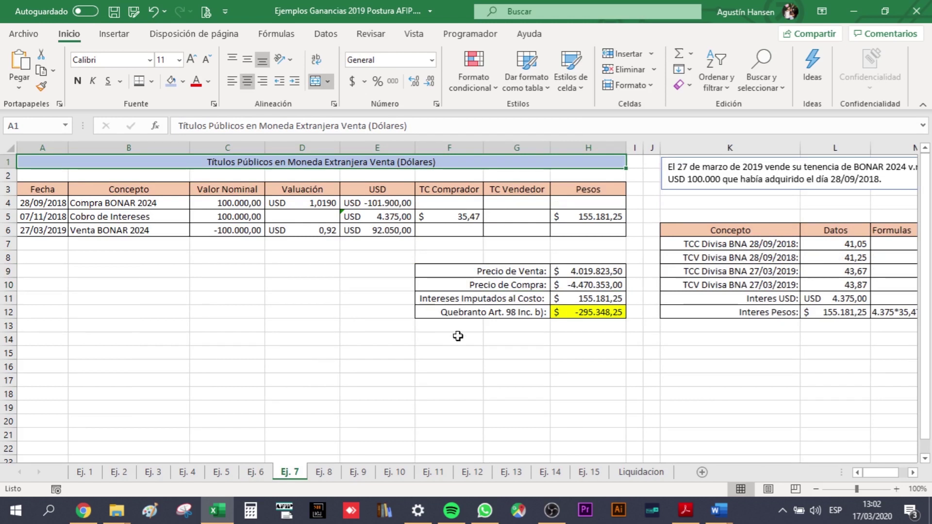
Narrow the Concepto column and the problem-statement text box, then trace the USD interest value.
left_click_drag(194, 151, 164, 151)
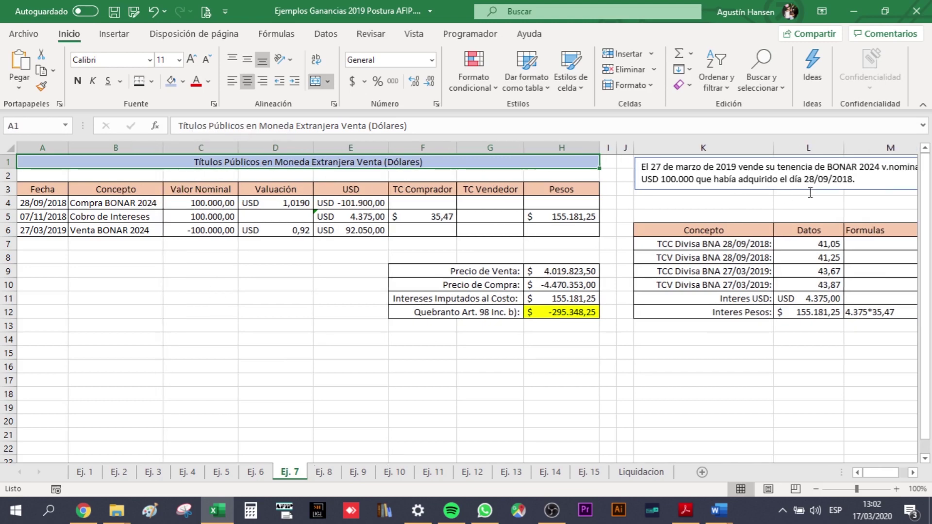
left_click(857, 184)
scroll(787, 198, "right", 3)
left_click_drag(753, 180, 702, 179)
scroll(435, 370, "left", 3)
left_click(422, 394)
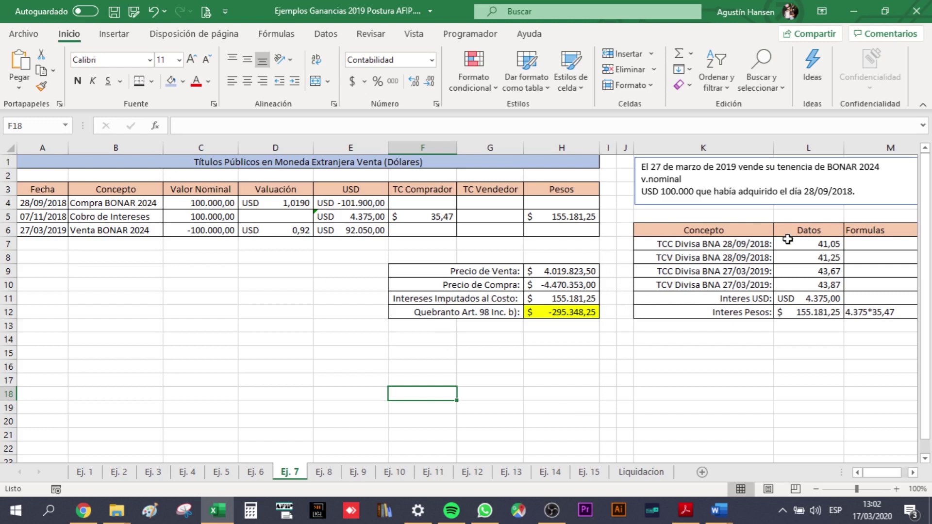
left_click(802, 299)
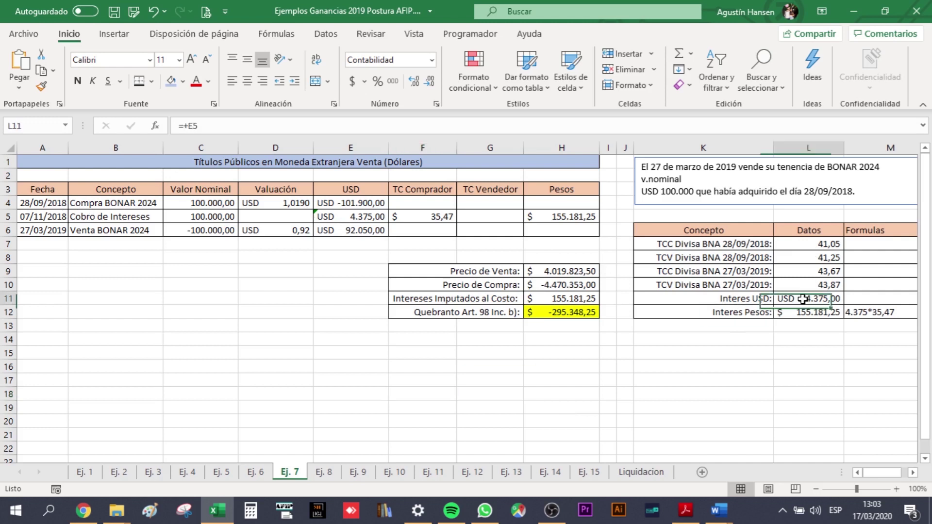
left_click(373, 217)
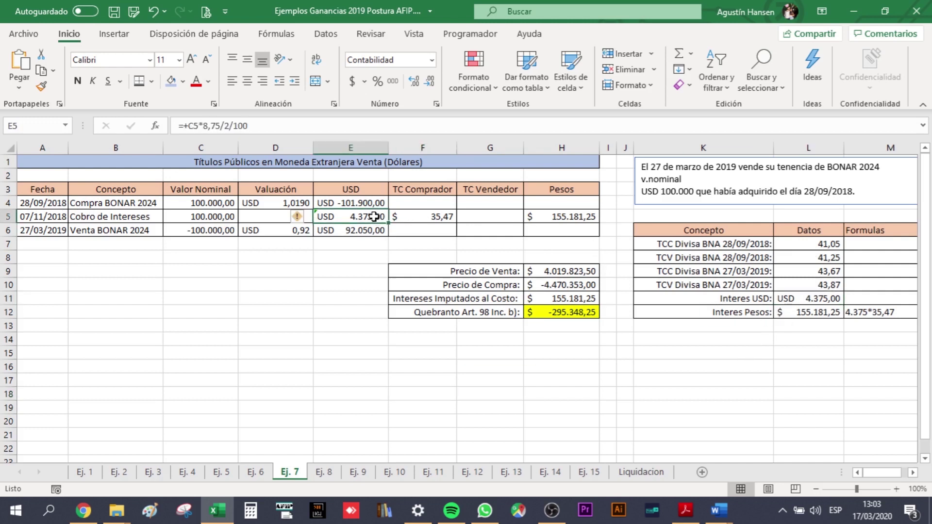
left_click(301, 324)
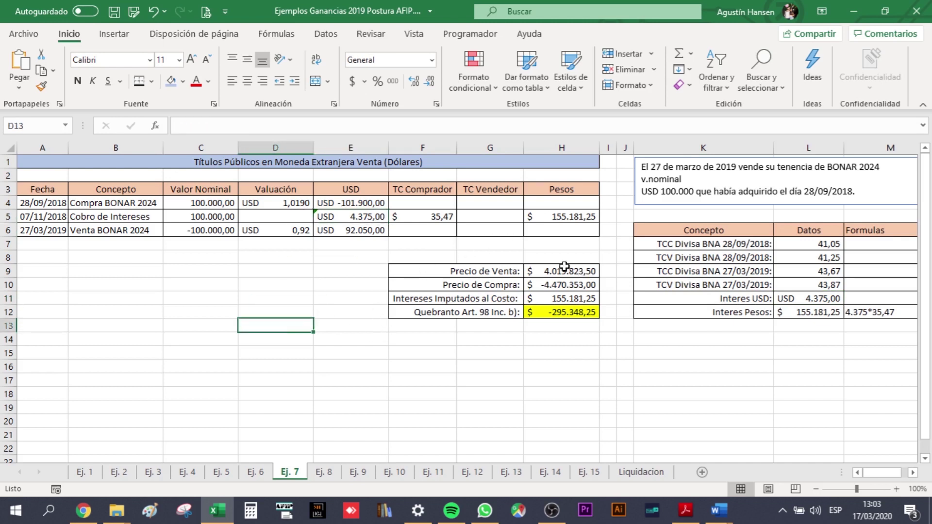
left_click(545, 266)
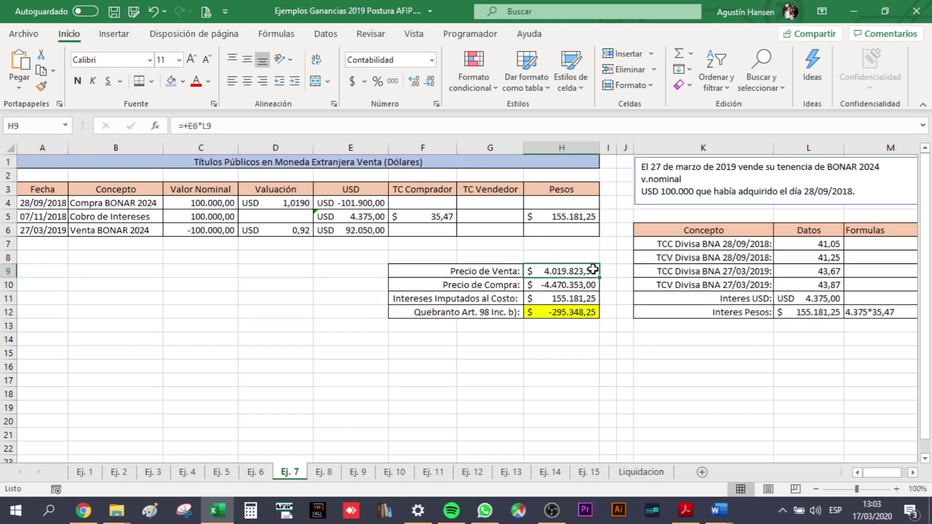
double_click(556, 267)
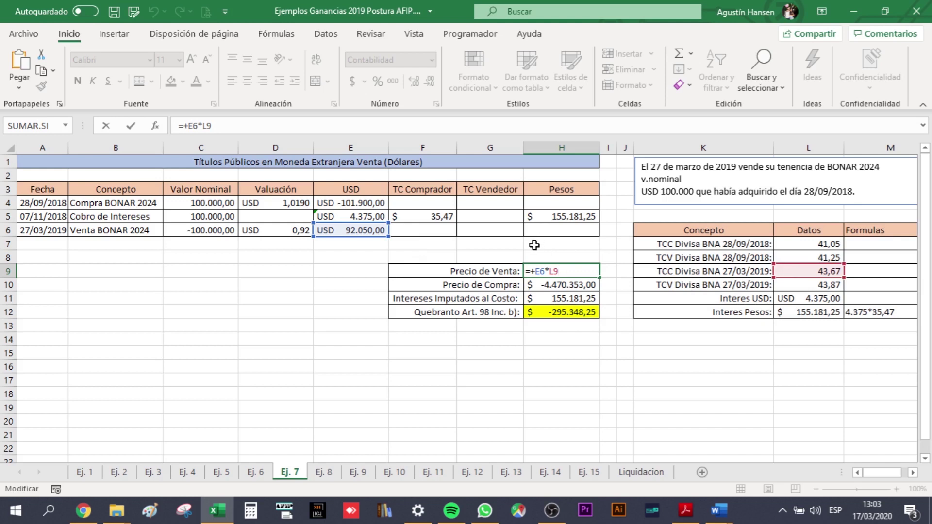
key("Return")
double_click(541, 285)
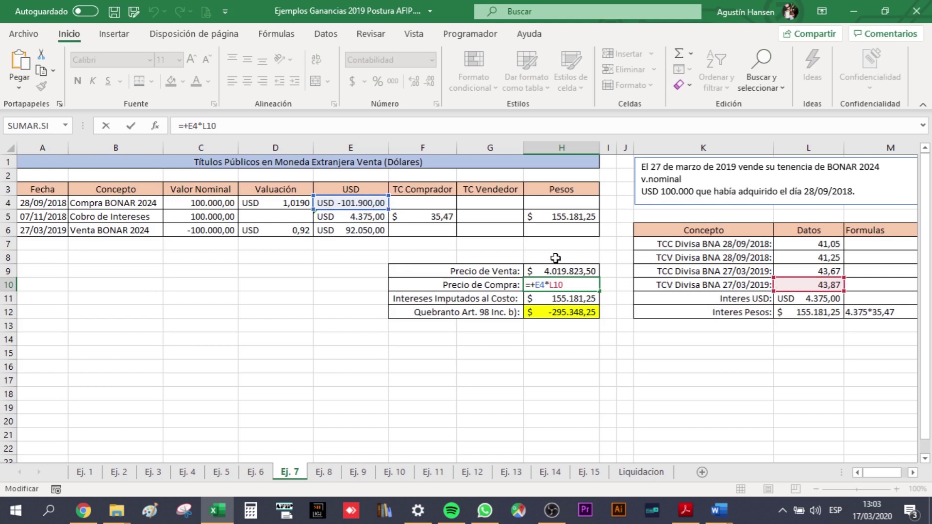
key("Return")
double_click(555, 299)
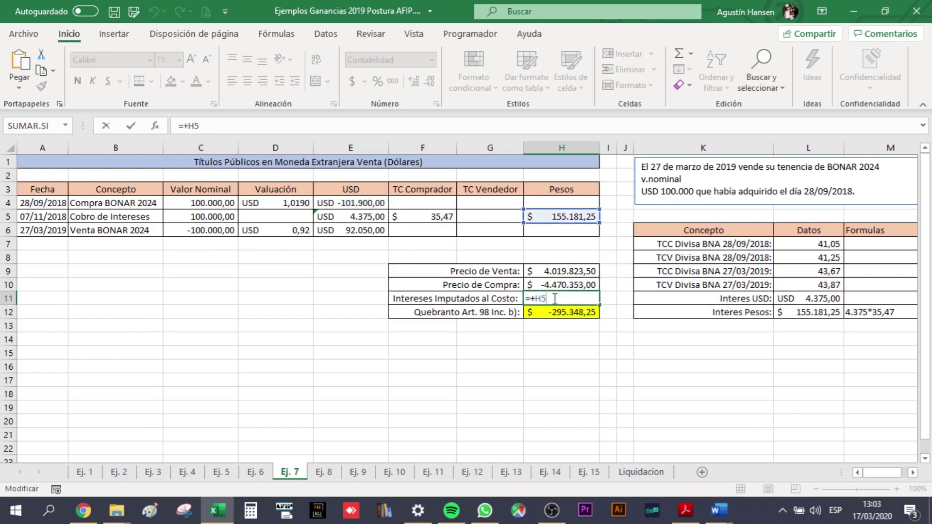
key("Return")
left_click(566, 219)
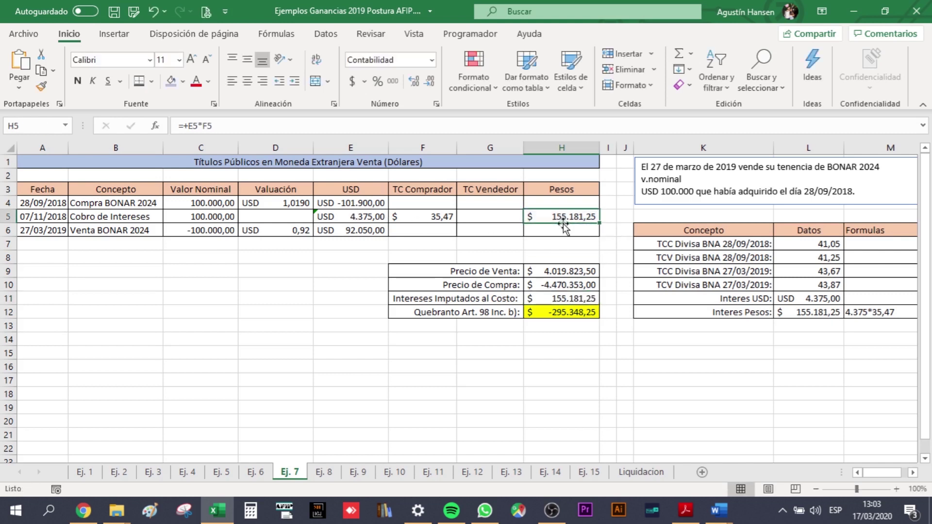
double_click(565, 220)
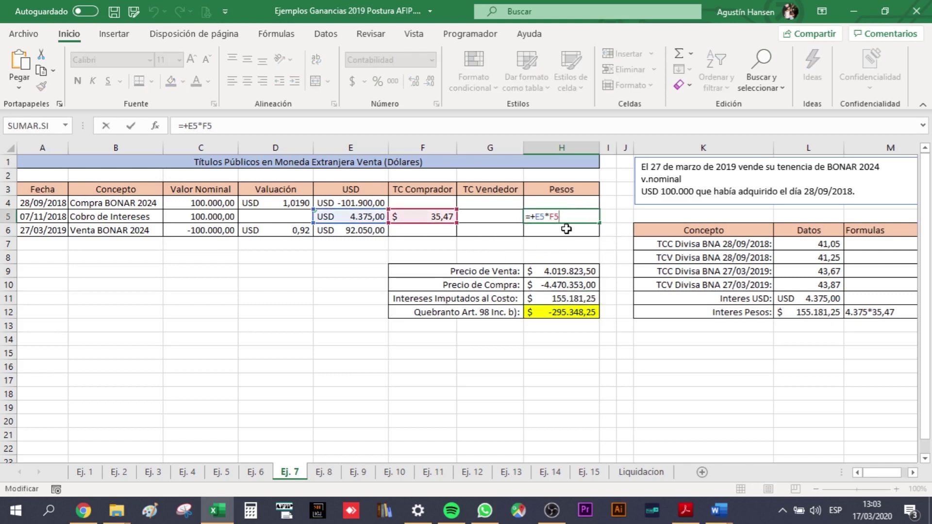
key("ctrl+Return")
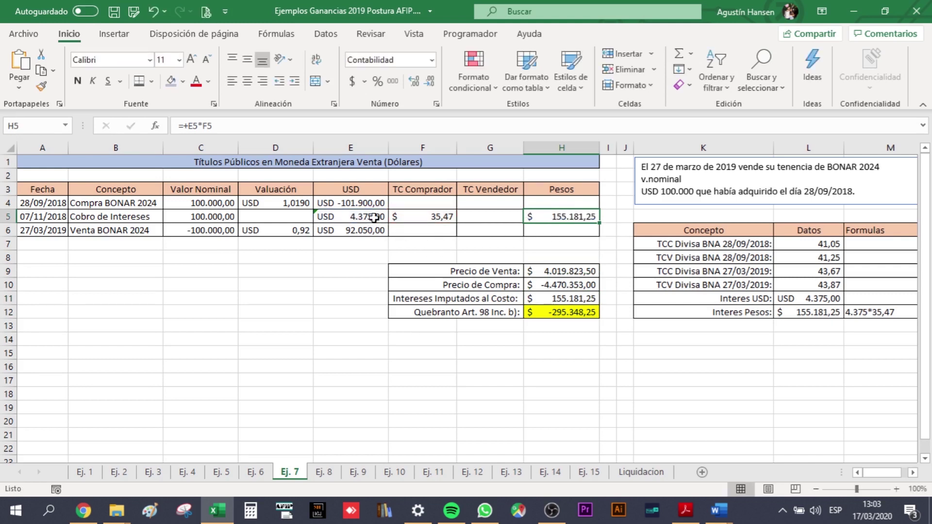
left_click(374, 220)
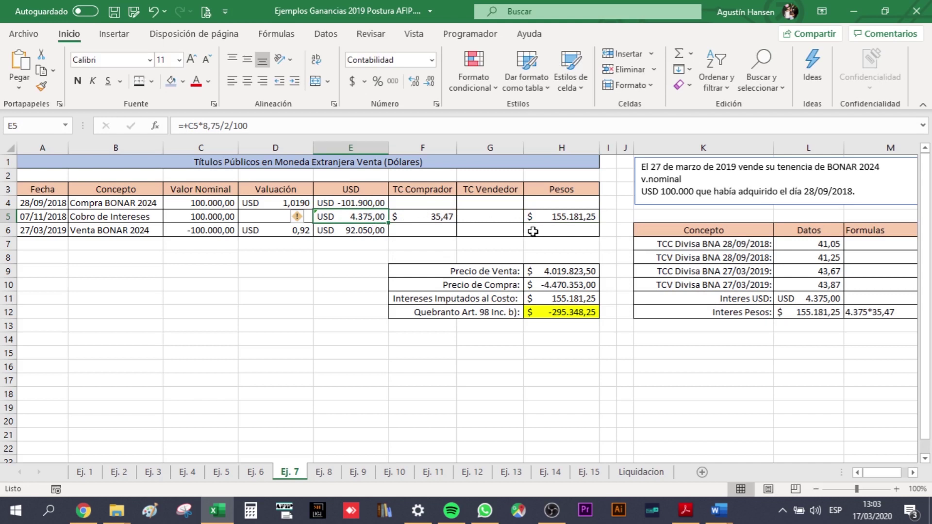
mouse_move(296, 216)
left_click_drag(558, 297, 559, 271)
left_click(562, 363)
key("ctrl+Up")
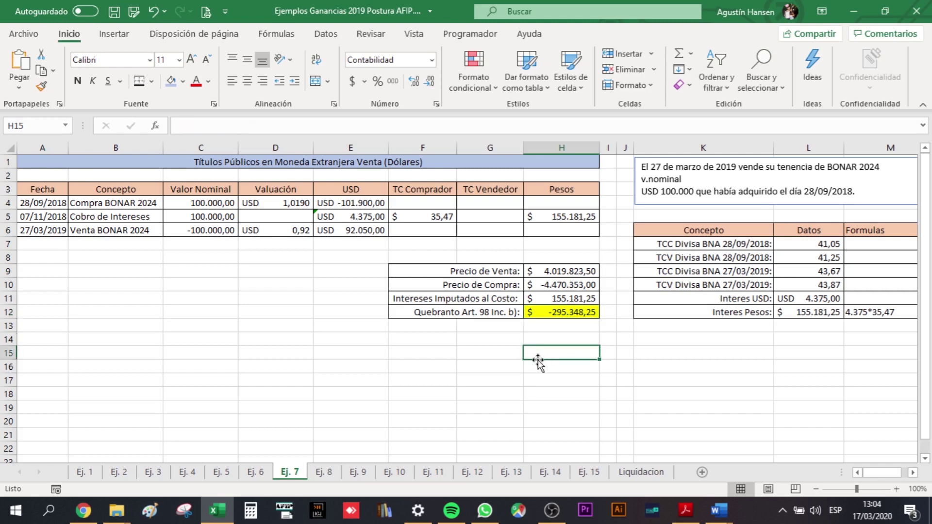
On Ej. 8, narrow the Concepto and Valor Nominal columns and select the exchange rates L7:L10.
left_click(324, 474)
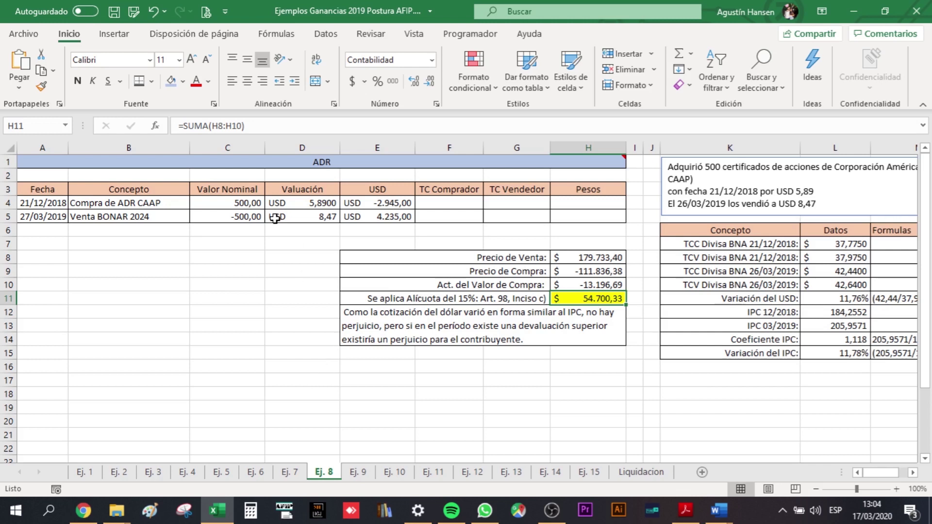
left_click_drag(182, 149, 167, 148)
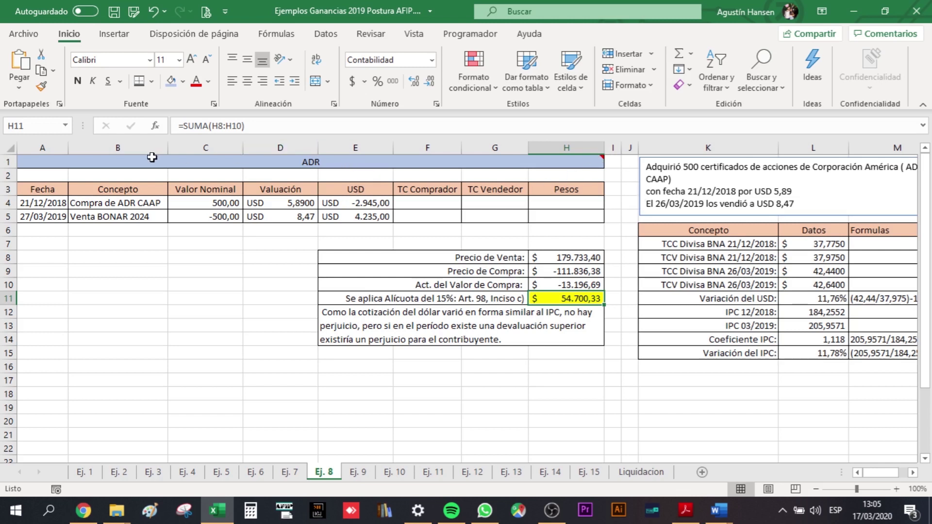
left_click_drag(241, 151, 230, 150)
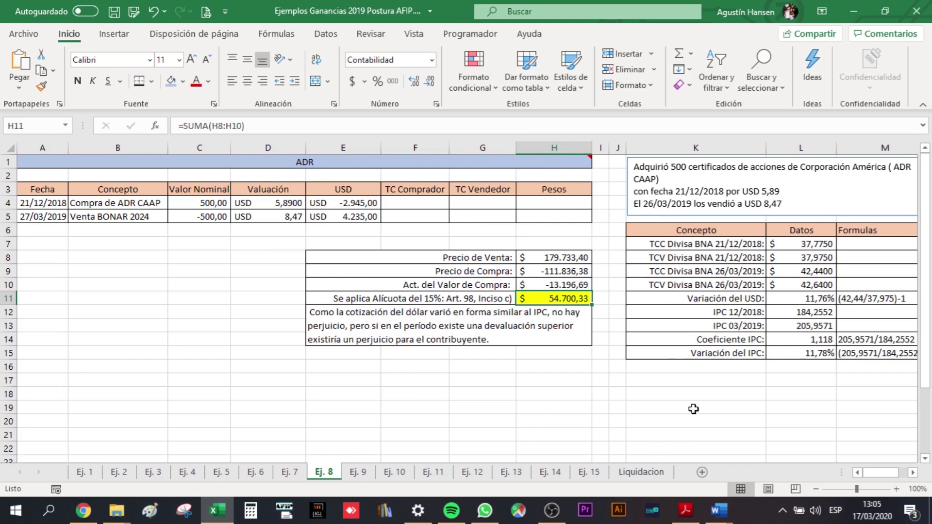
left_click_drag(807, 243, 806, 286)
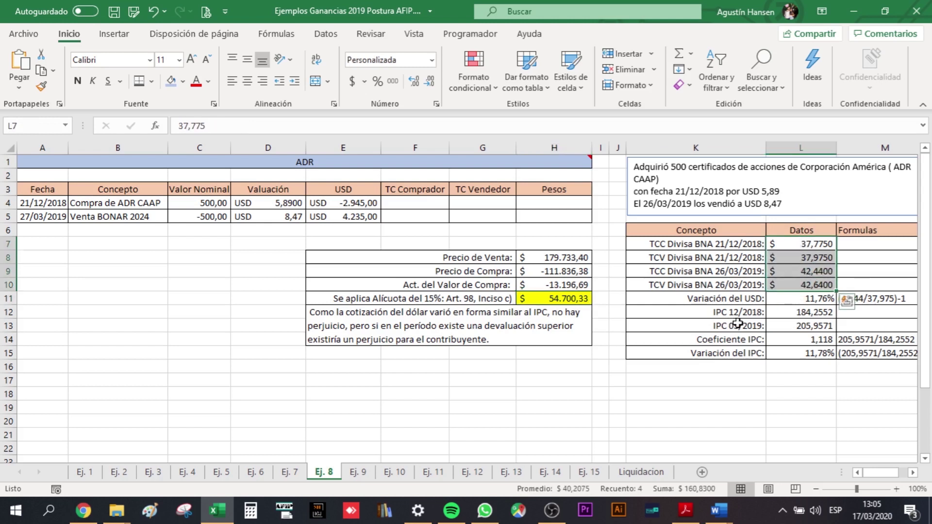
left_click(802, 339)
left_click(803, 297)
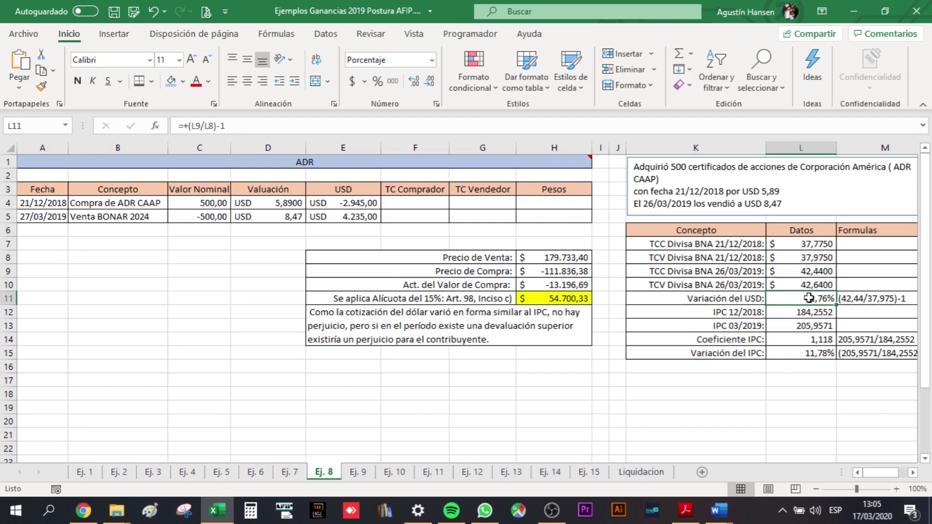
double_click(810, 298)
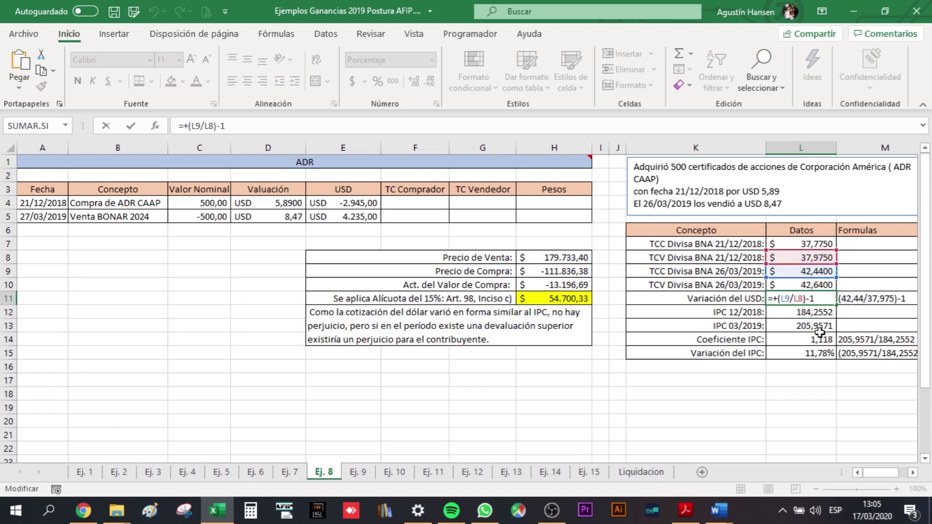
key("Return")
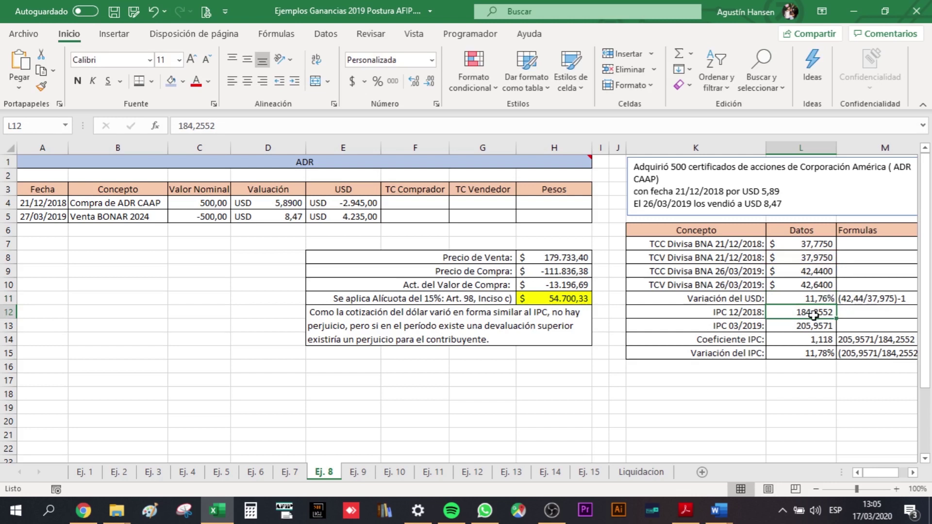
left_click(816, 326)
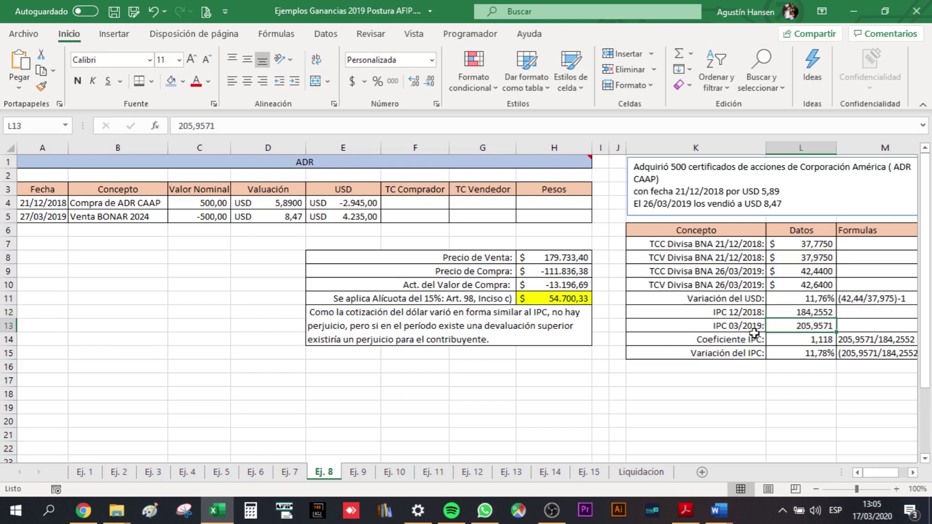
double_click(799, 339)
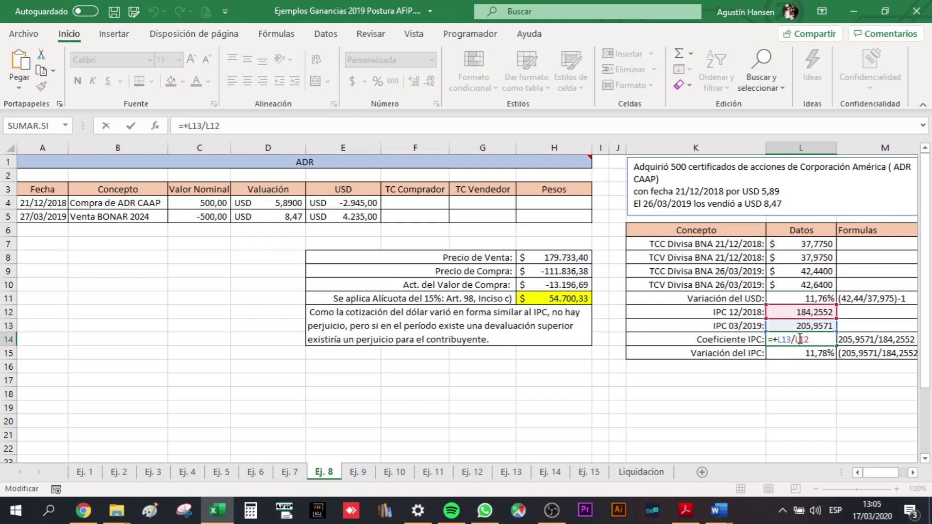
key("Return")
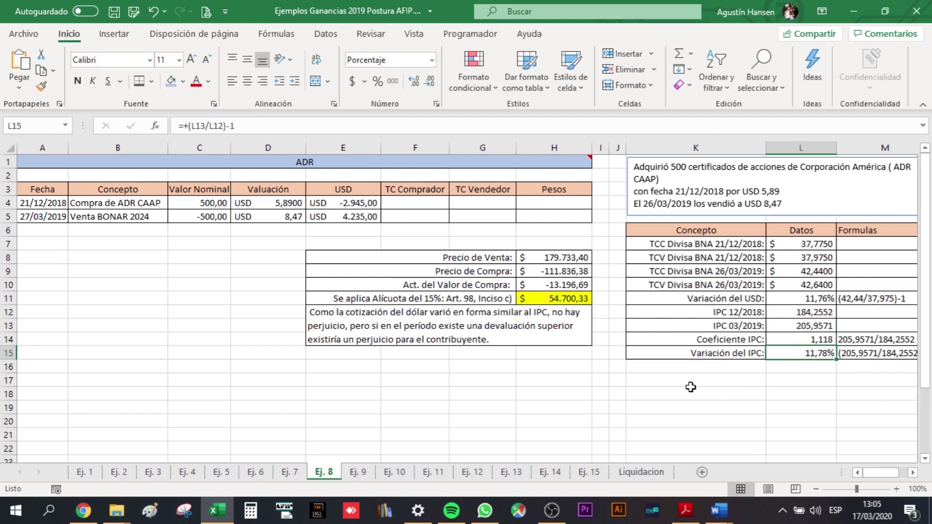
left_click(573, 261)
type("=+E5*L9")
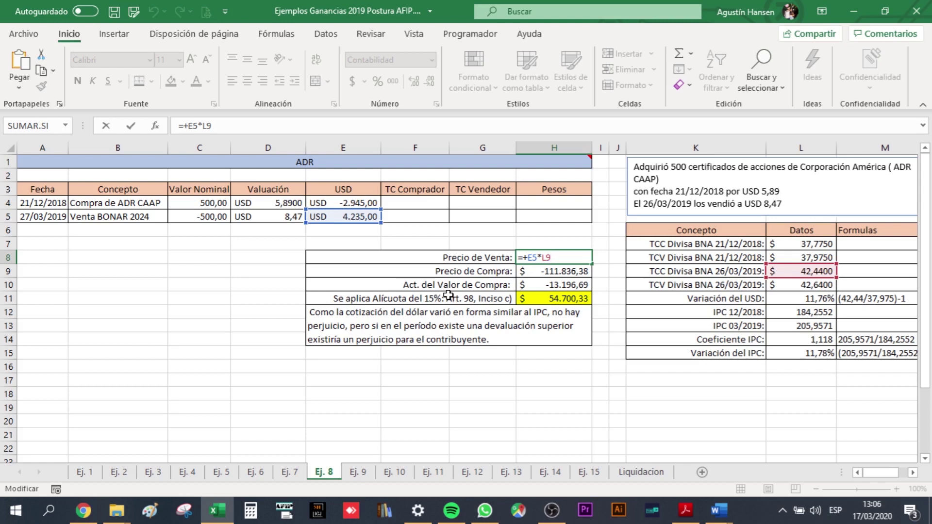
Confirm the sale price, purchase price and -13.196,69 purchase-value adjustment formulas unchanged.
key("Return")
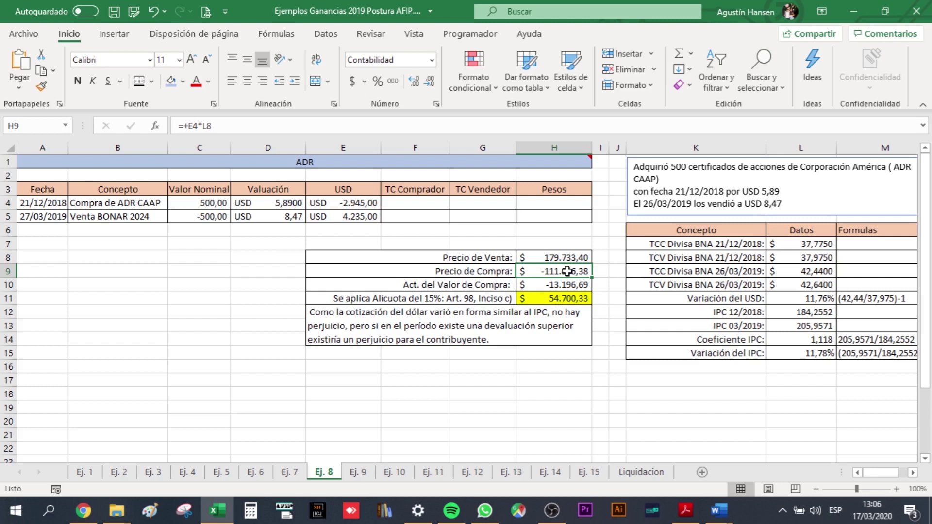
double_click(567, 270)
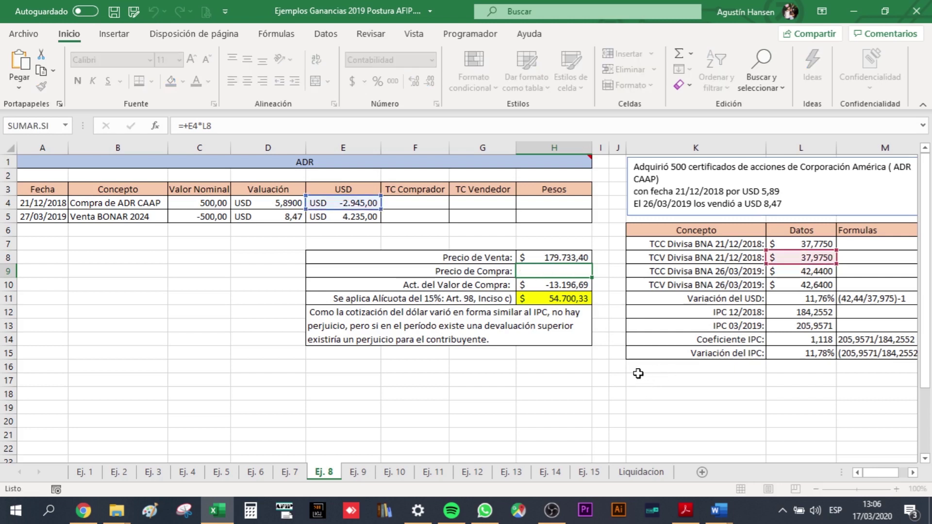
key("ctrl+Return")
double_click(562, 284)
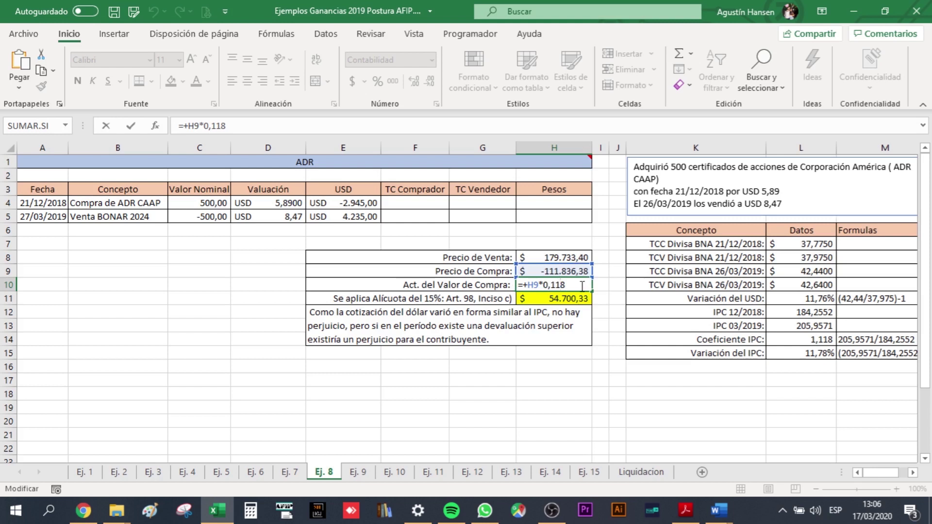
key("ctrl+Return")
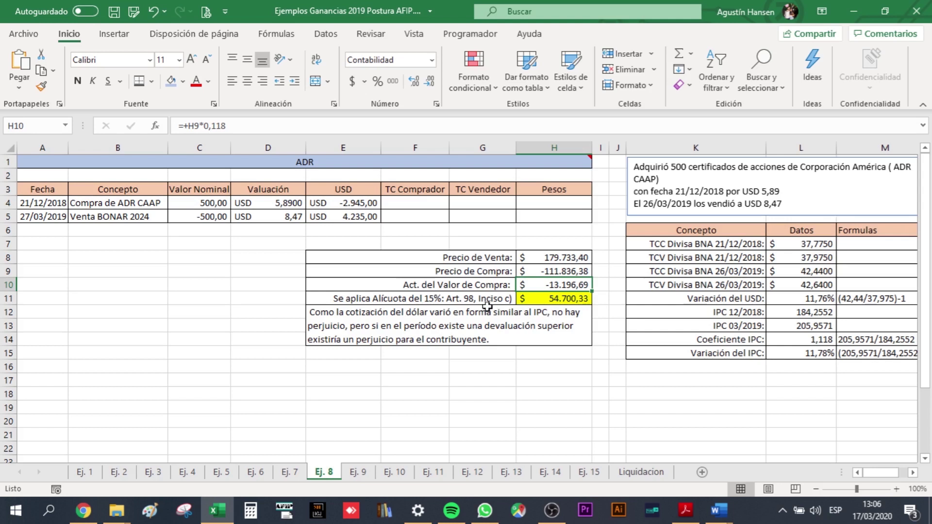
Check the H11 =SUMA(H8:H10) 54.700,33 result and its note, then open Ej. 9.
left_click(537, 296)
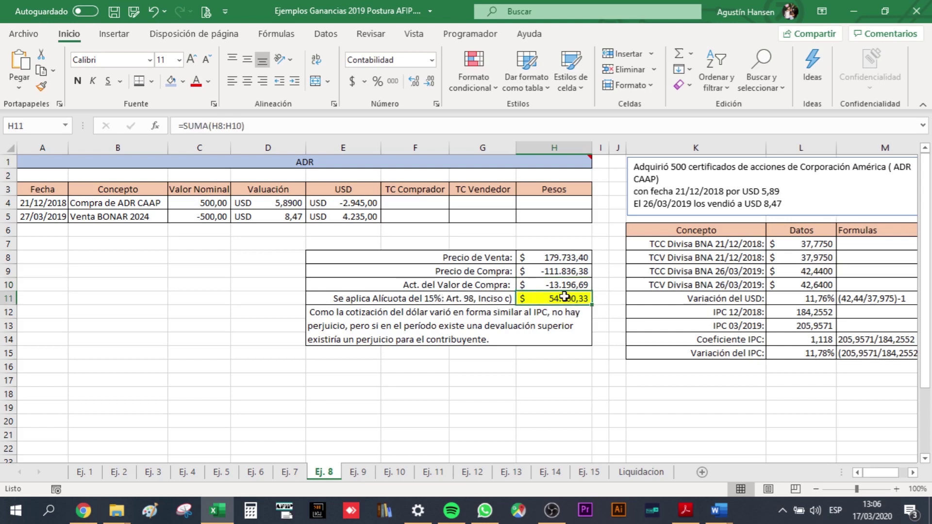
double_click(564, 296)
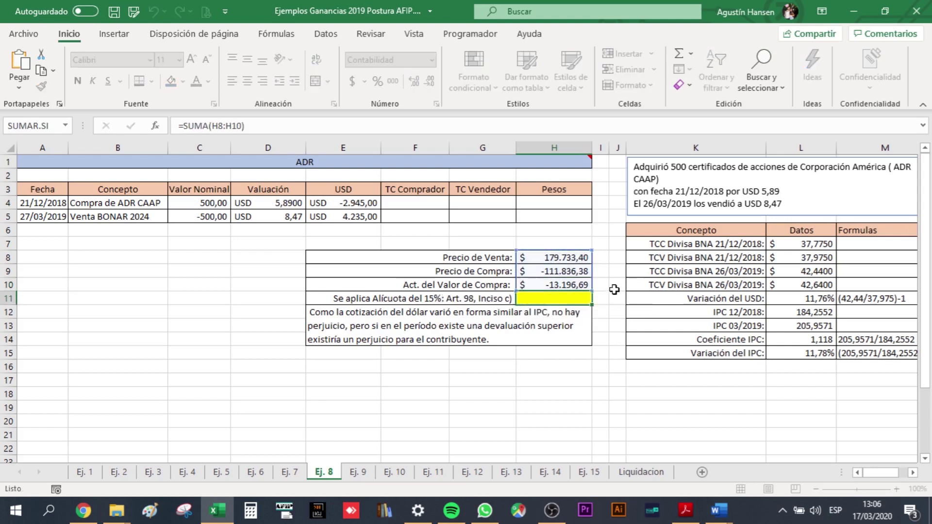
key("ctrl+Return")
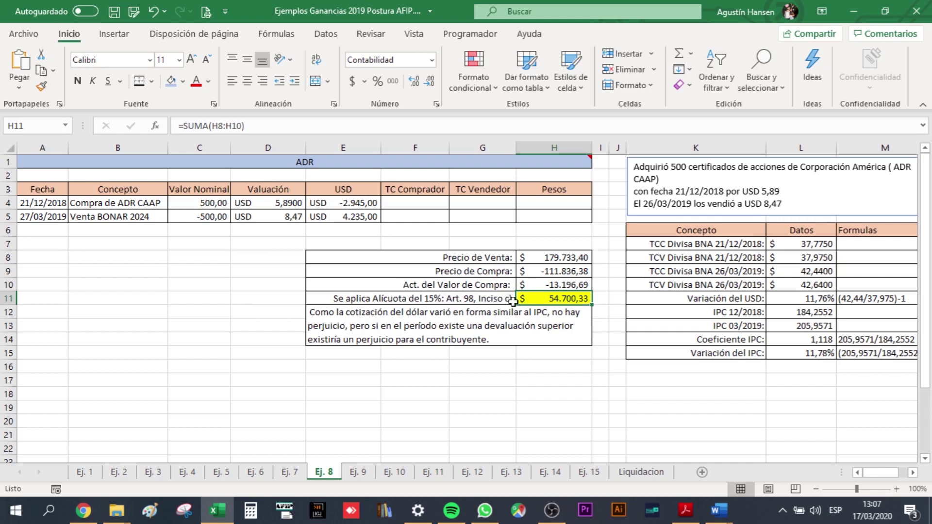
left_click(453, 321)
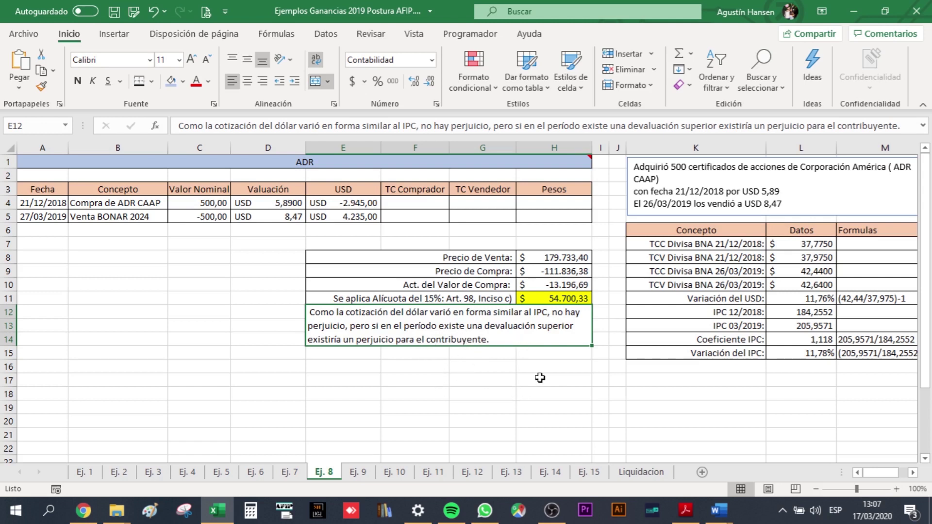
left_click(360, 472)
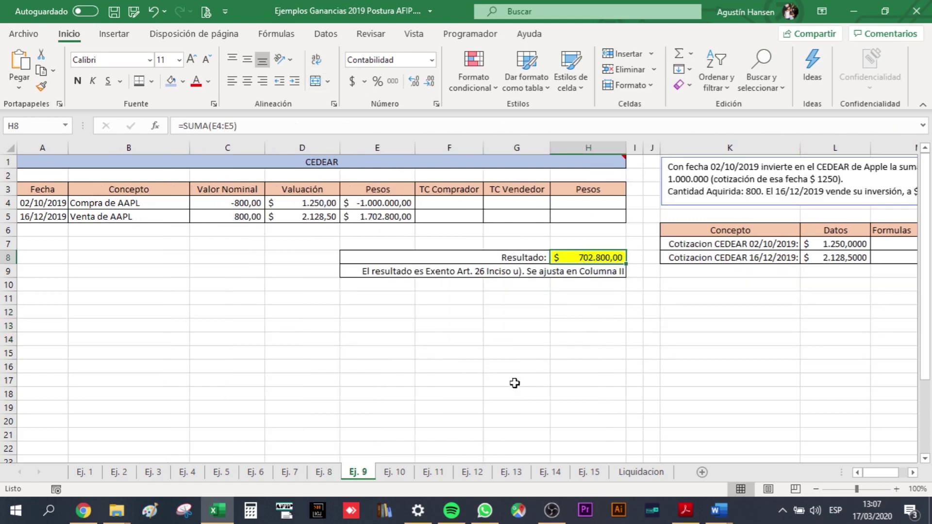
Rename the C3 Valor Nominal heading to VN and narrow column C to fit it.
left_click(426, 373)
mouse_move(196, 169)
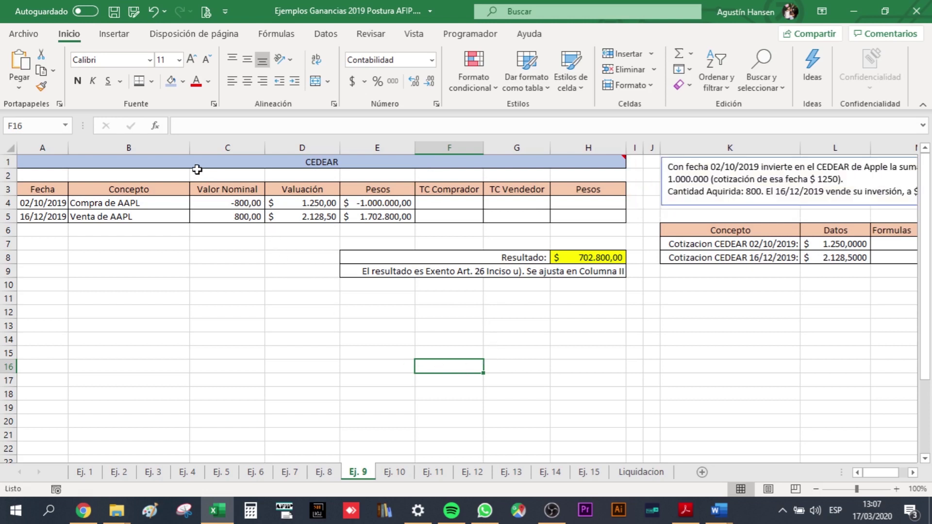
left_click_drag(265, 148, 244, 148)
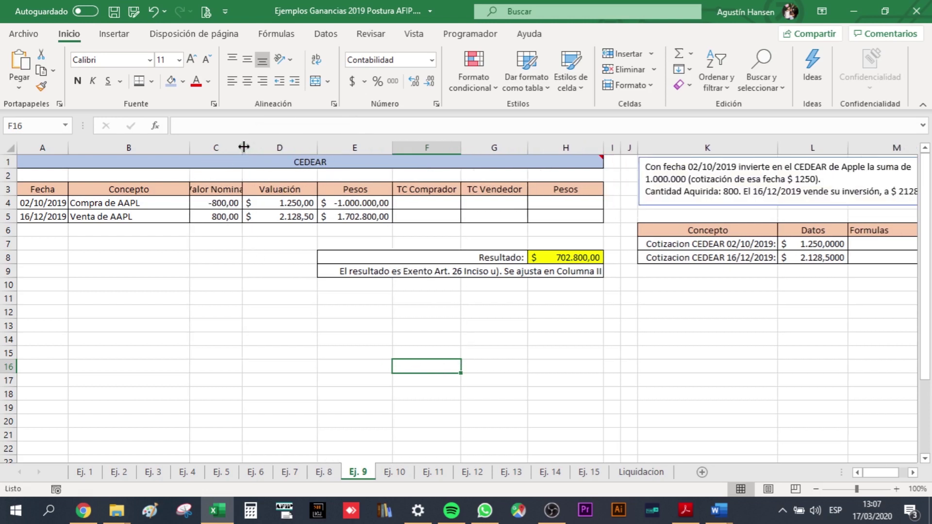
left_click(206, 189)
type("VN")
key("Return")
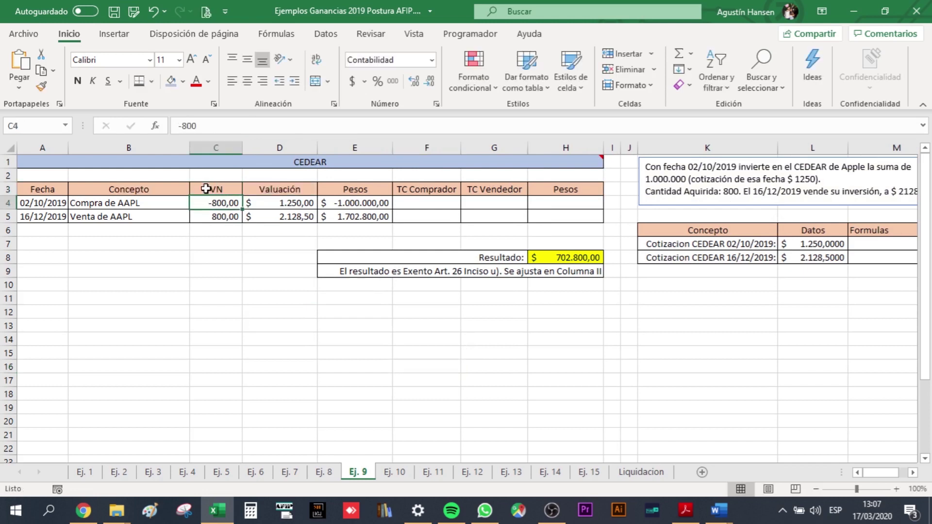
left_click_drag(242, 148, 229, 147)
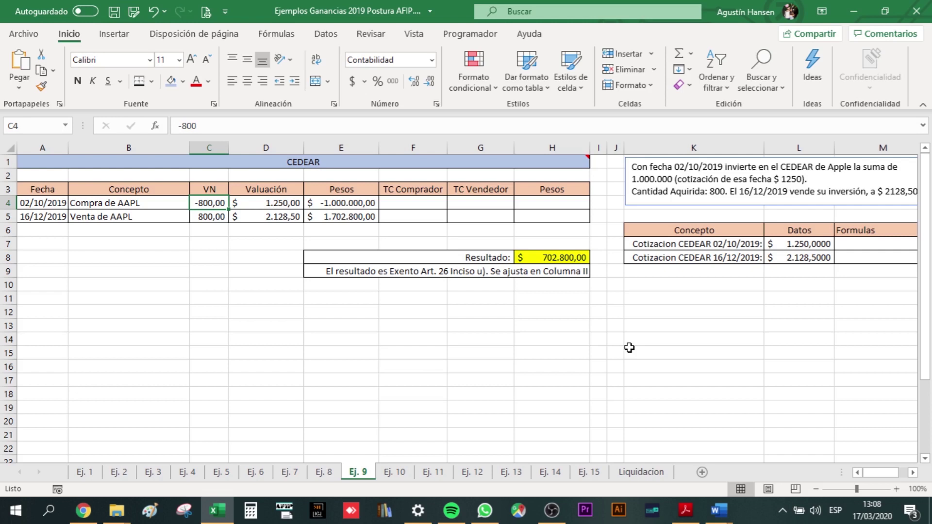
Check the Ej. 9 E4 and E5 peso formulas and the H8 =SUMA(E4:E5) result, then go to Ej. 10.
left_click(323, 198)
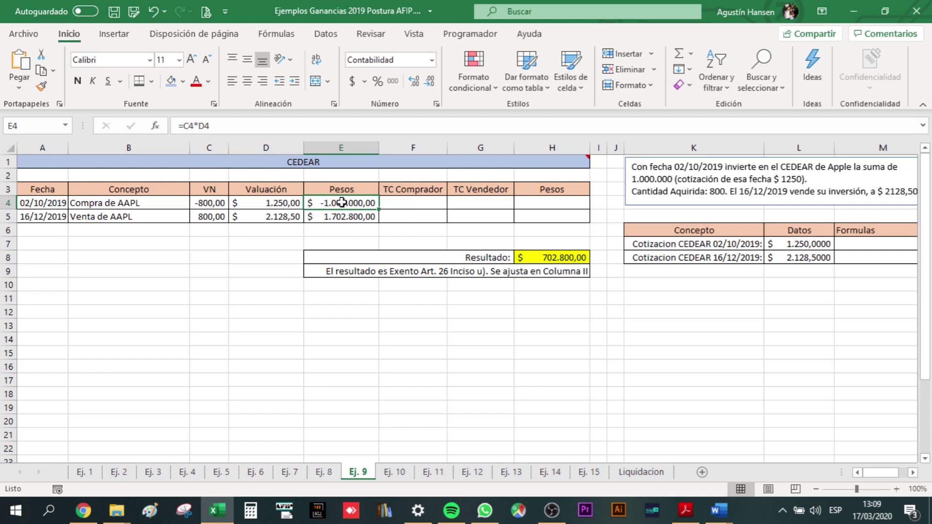
left_click(321, 220)
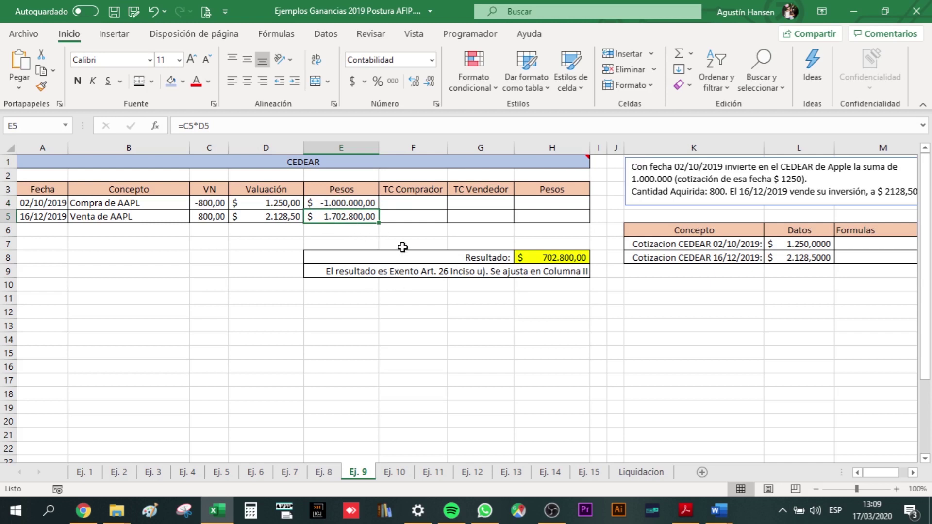
left_click(556, 256)
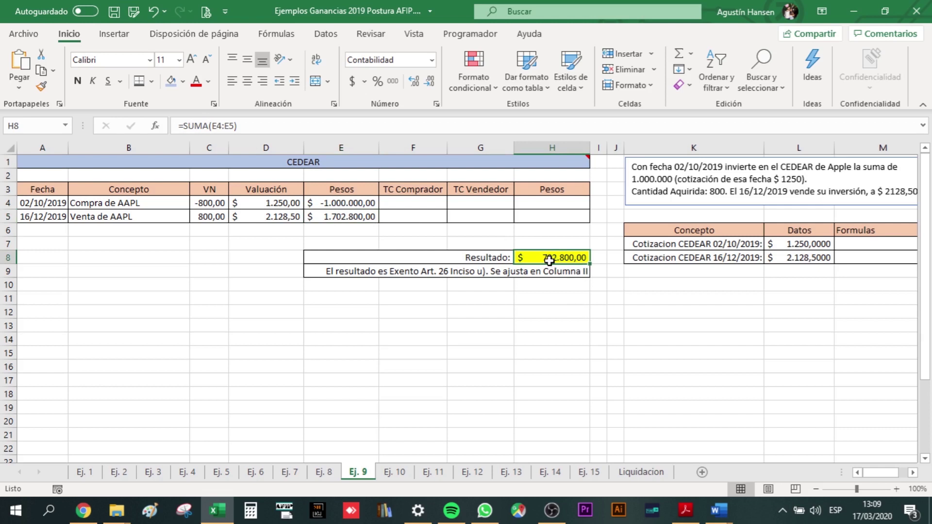
left_click_drag(326, 216, 330, 202)
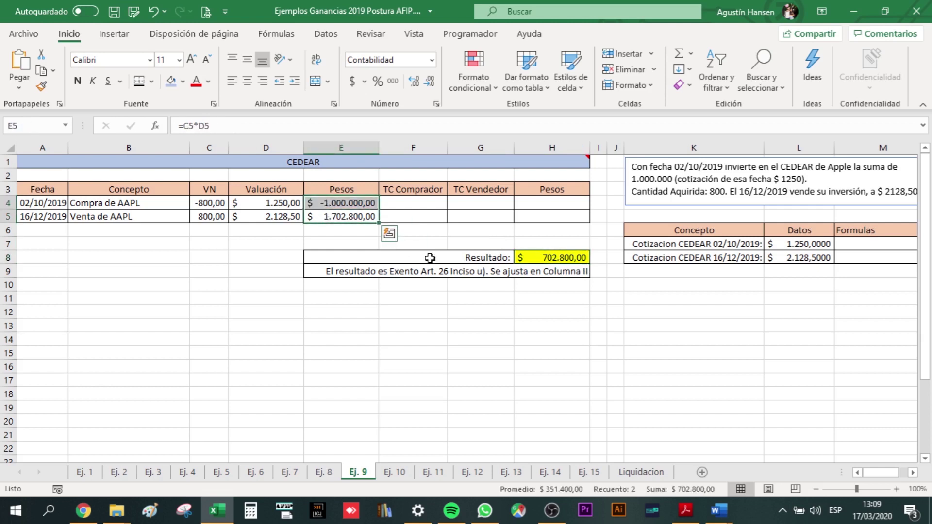
left_click(528, 258)
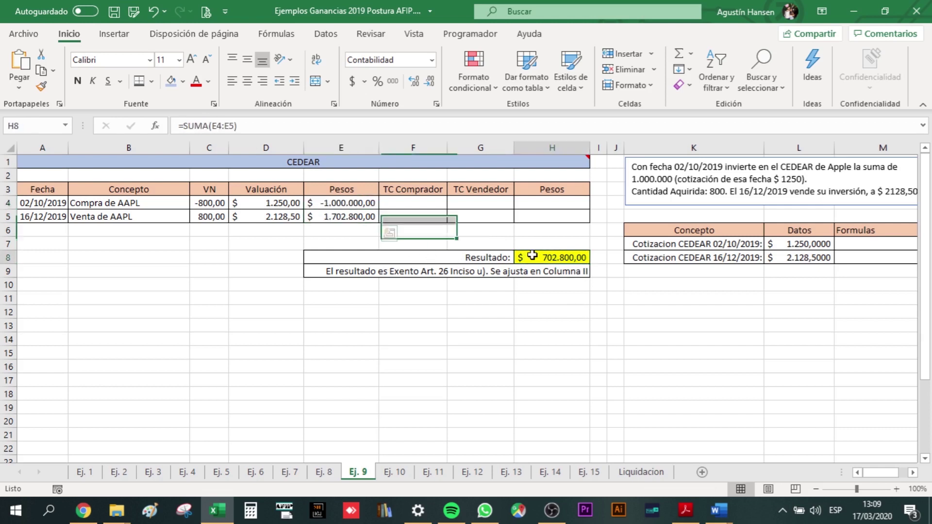
left_click(420, 275)
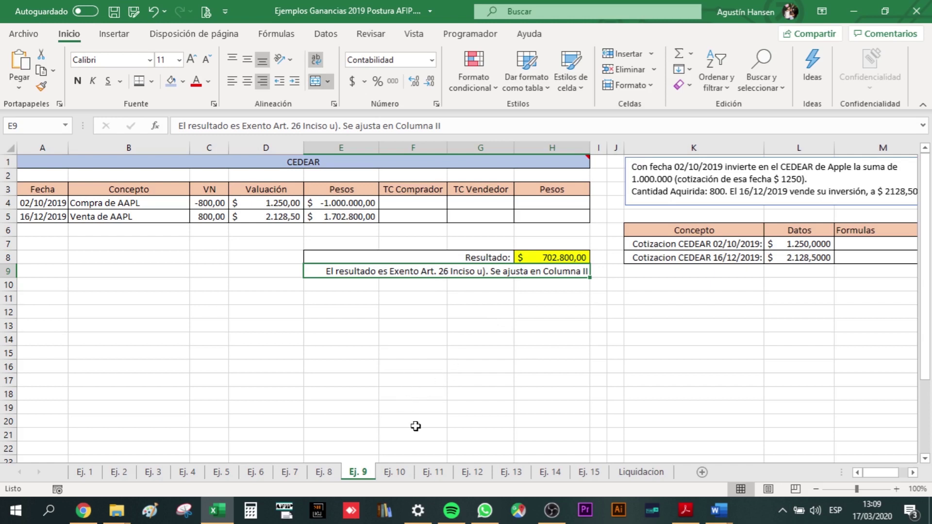
left_click(397, 474)
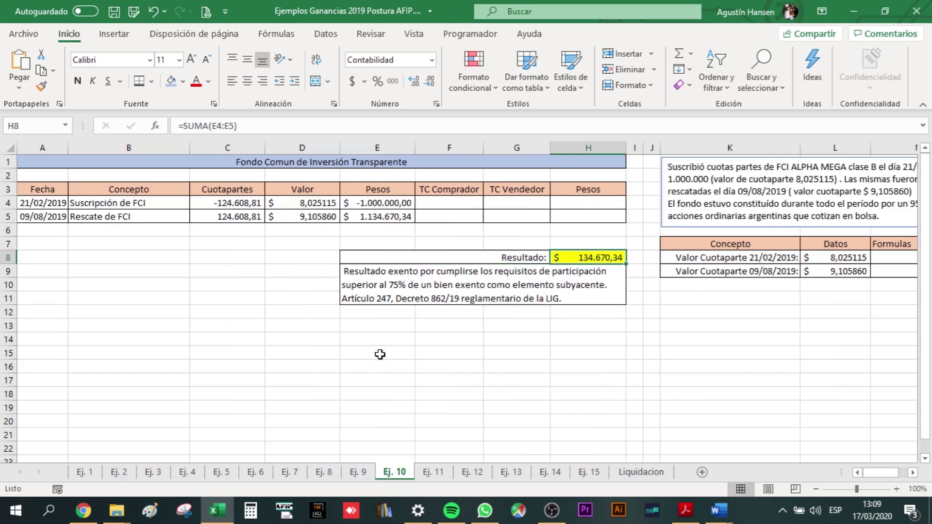
Narrow columns C and B of the Ej. 10 fund table, then move on to sheet Ej. 11.
left_click_drag(265, 148, 251, 148)
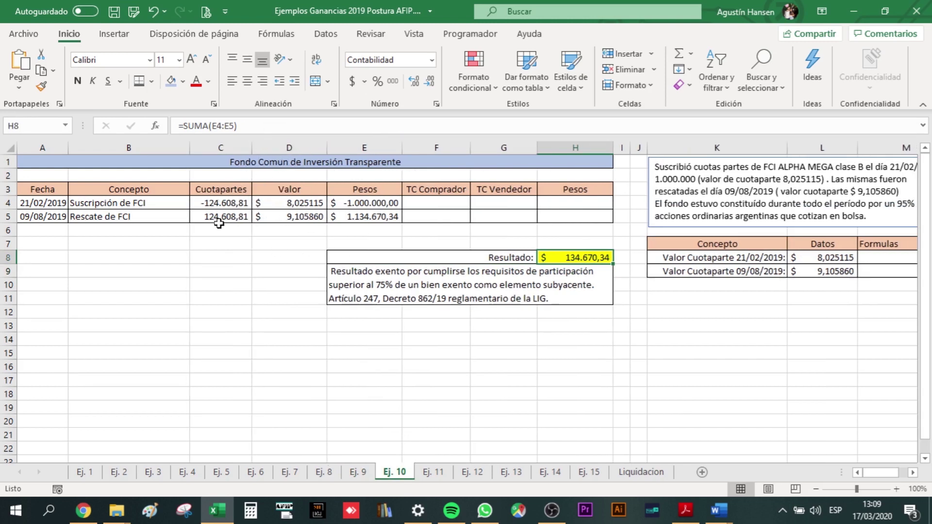
left_click_drag(190, 147, 157, 148)
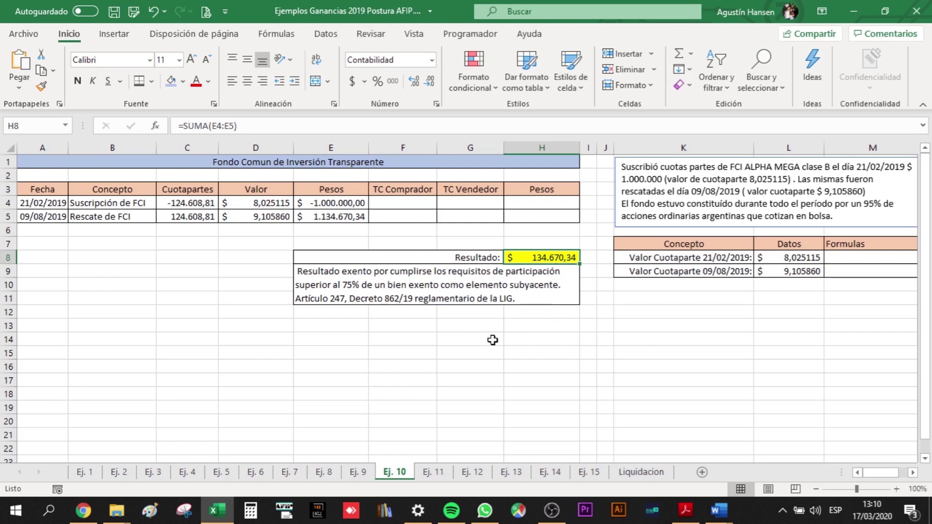
left_click(435, 473)
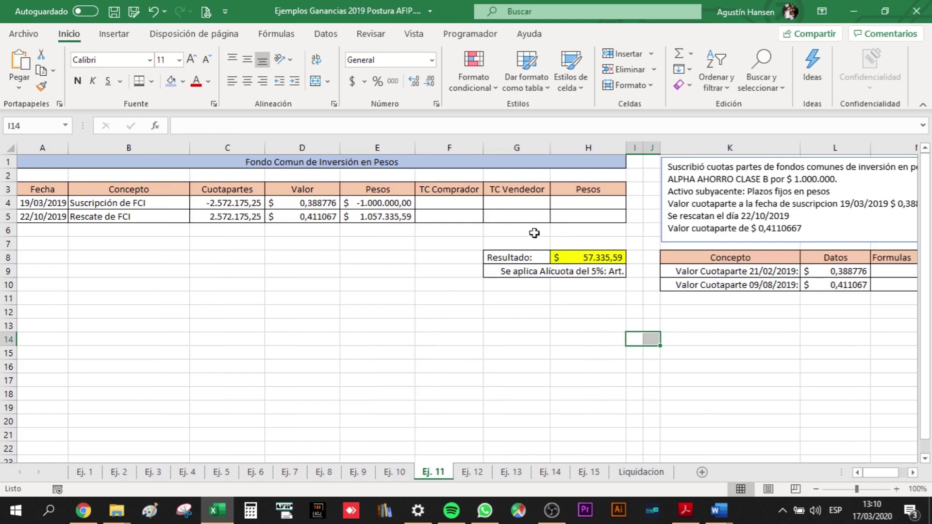
Narrow column B on Ej. 11, then check the Valor Cuotaparte values, the peso sum and the H8 Resultado.
left_click_drag(190, 149, 155, 150)
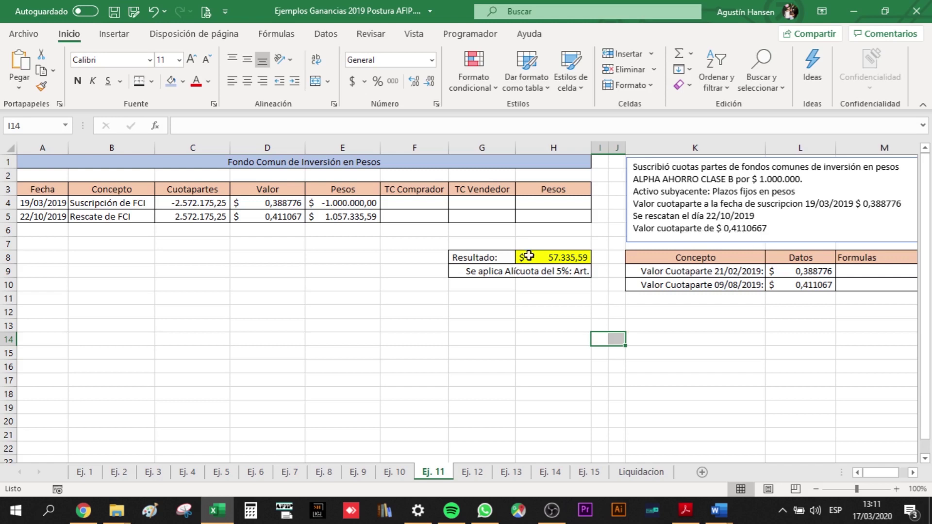
left_click_drag(819, 271, 819, 287)
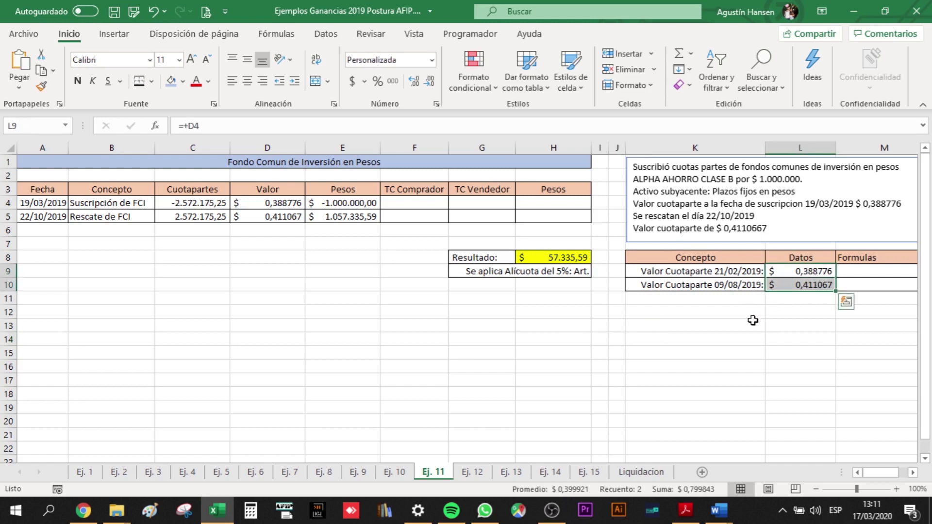
left_click(753, 323)
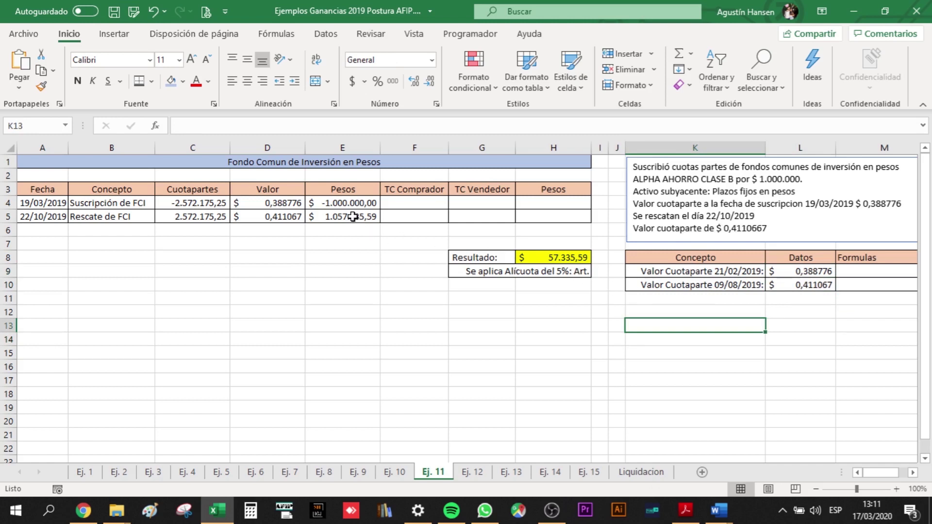
left_click_drag(357, 218, 350, 204)
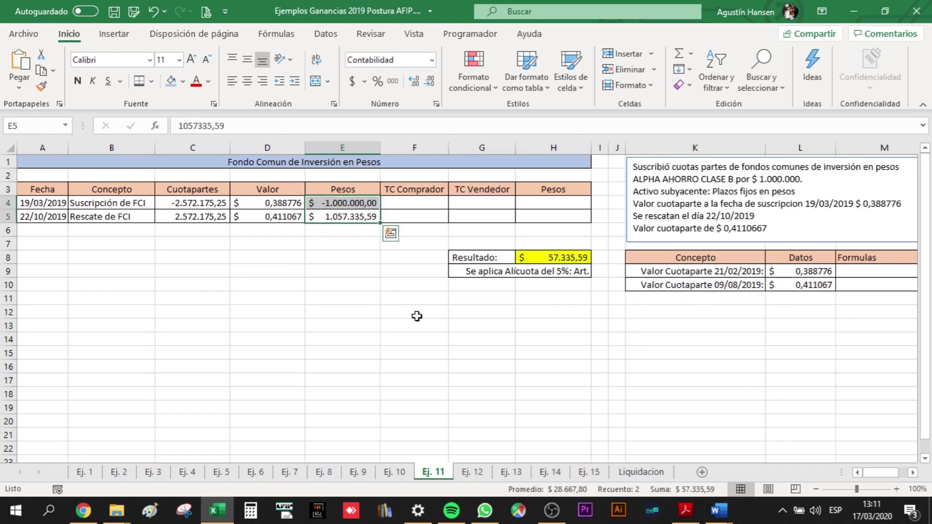
left_click(566, 258)
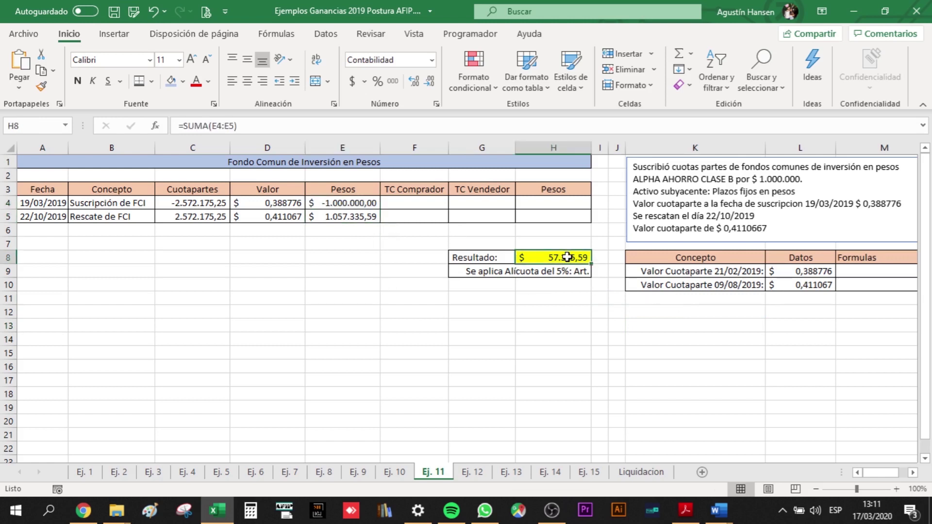
left_click(512, 277)
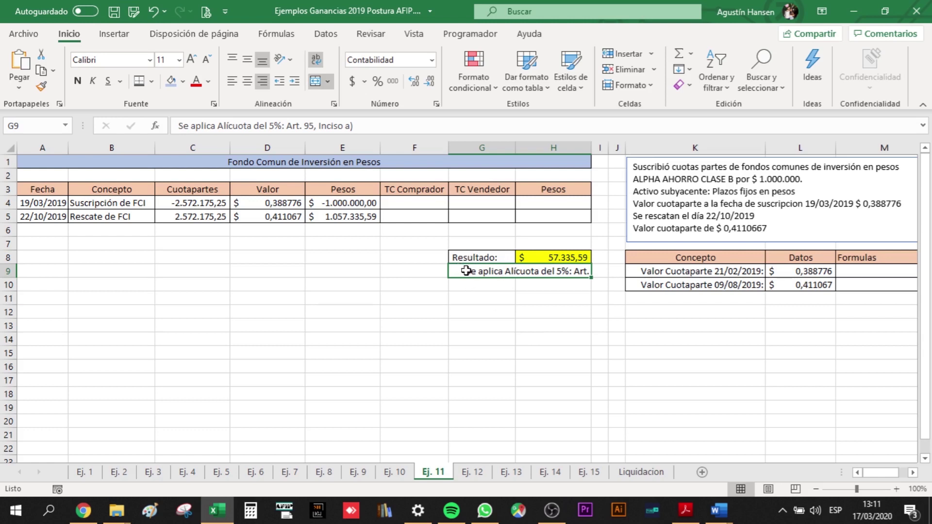
Merge the note across F9:H9 and merge F8:G8 into a right-aligned Resultado label.
left_click_drag(467, 271, 412, 273)
left_click(316, 81)
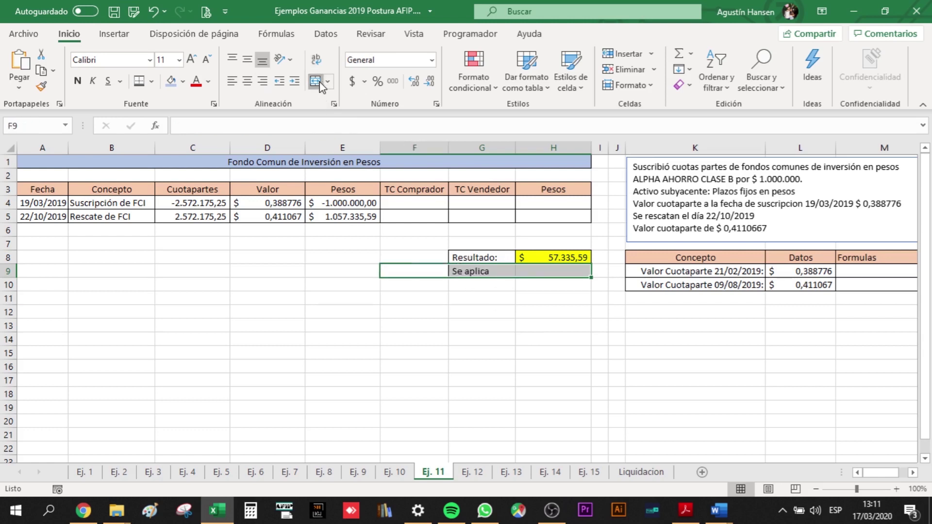
left_click_drag(461, 260, 412, 257)
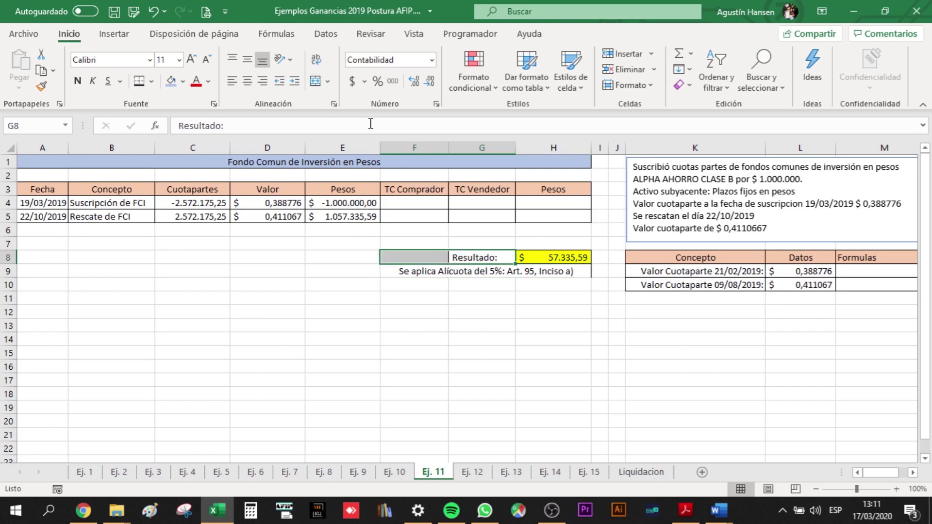
left_click(316, 81)
left_click(315, 81)
left_click(263, 81)
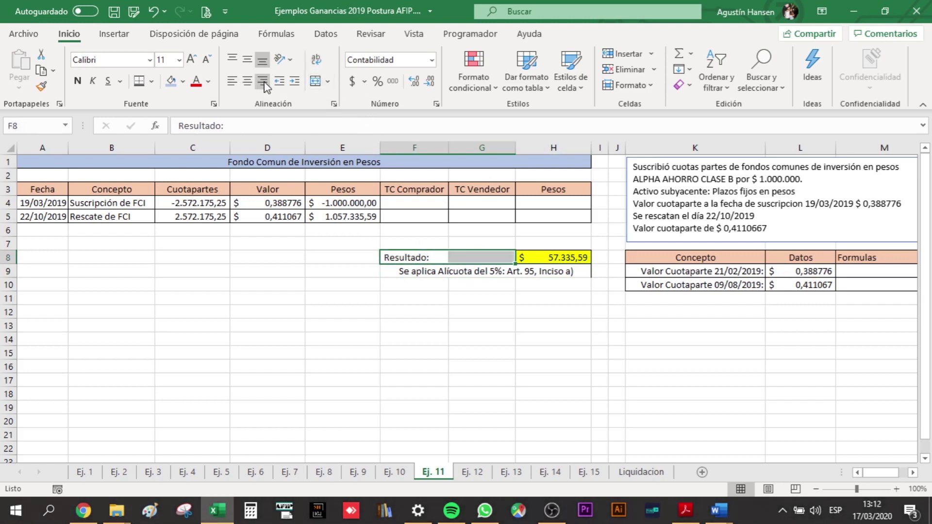
left_click(316, 81)
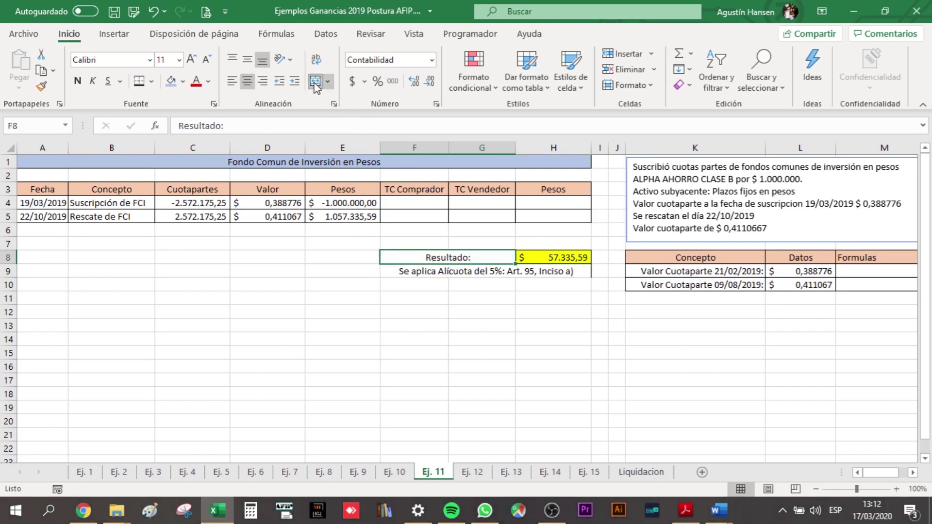
left_click(263, 81)
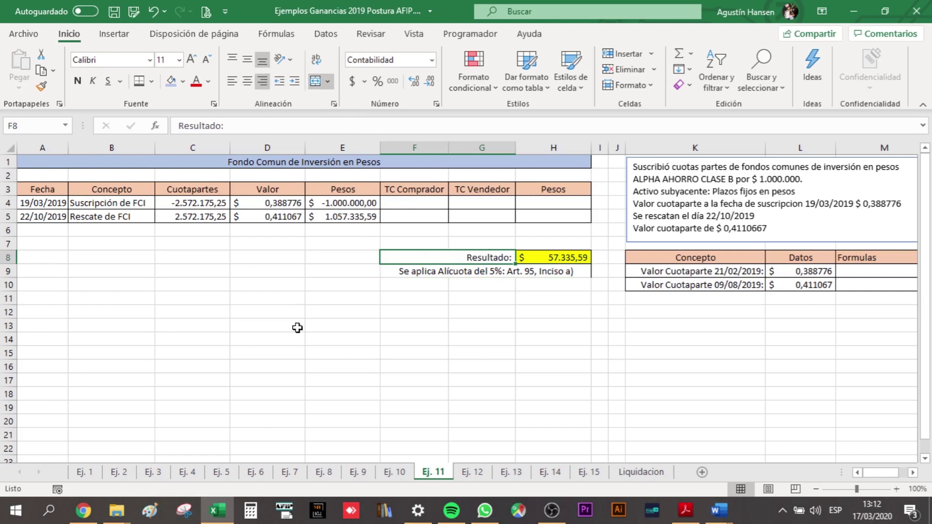
left_click(342, 353)
Apply Todos los bordes to F8:H9, then switch to sheet Ej. 12.
left_click_drag(435, 272, 433, 258)
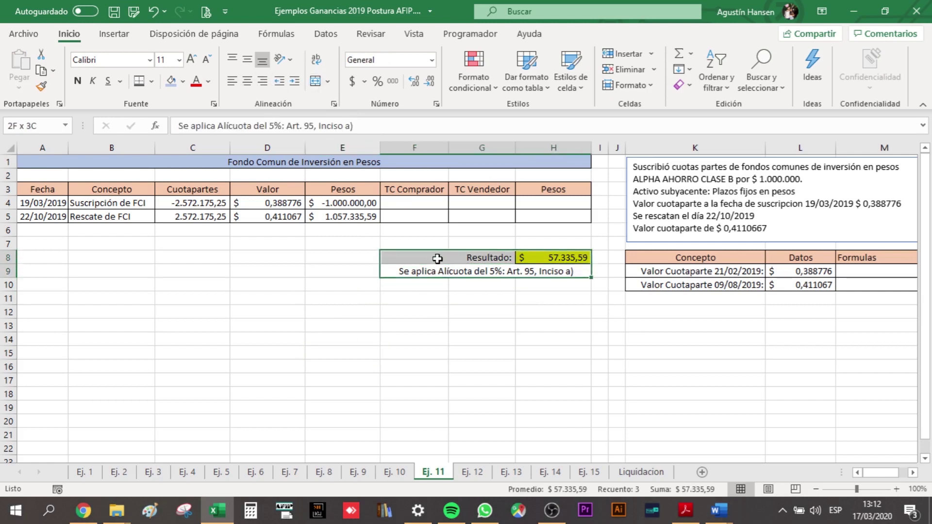
left_click(152, 81)
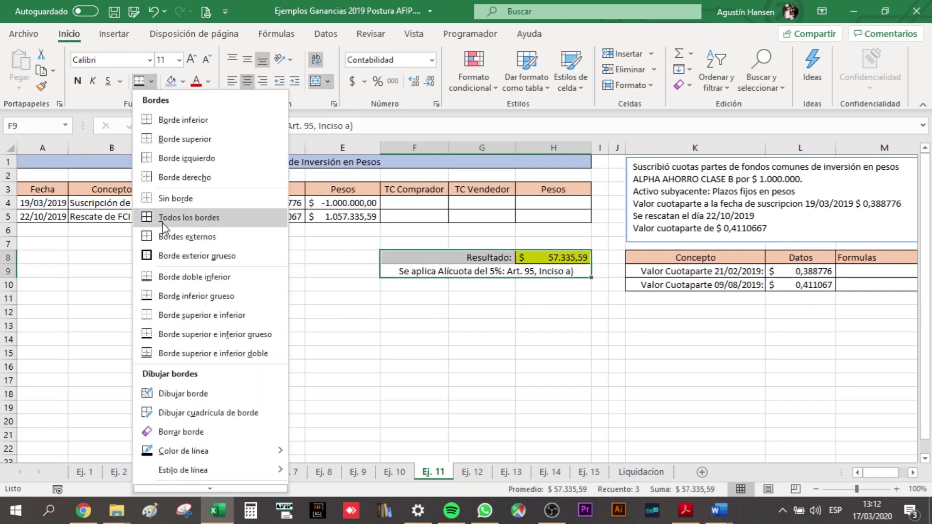
left_click(184, 214)
left_click(248, 285)
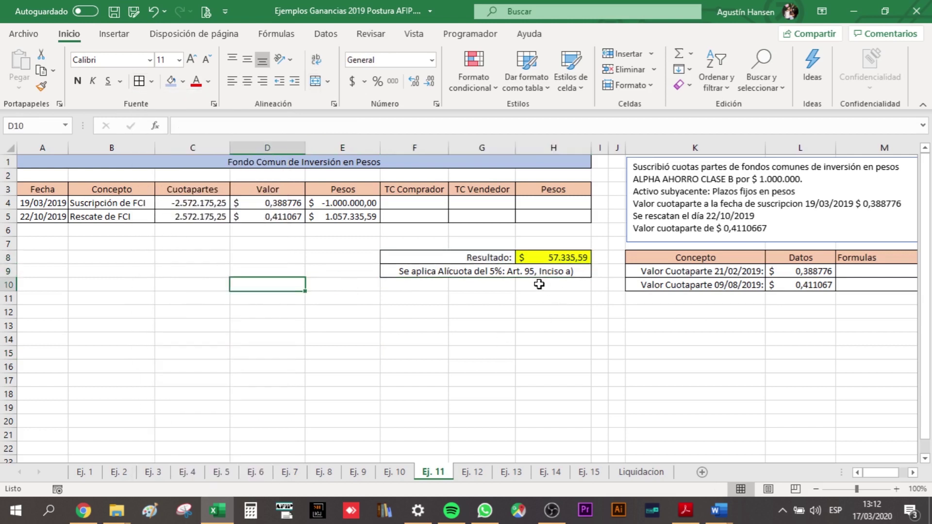
left_click(479, 472)
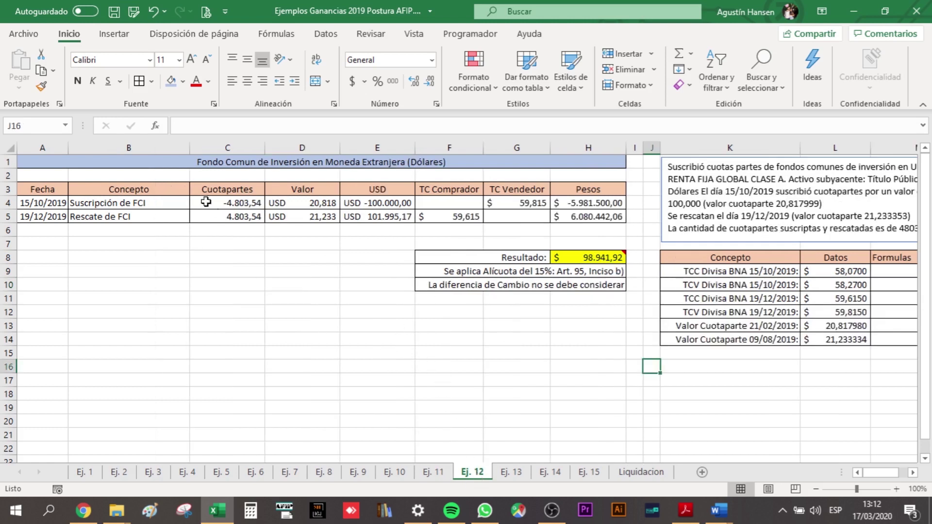
Set the Ej. 12 Concepto column to width 18 and check the Cuotapartes value in C4.
left_click_drag(190, 148, 156, 149)
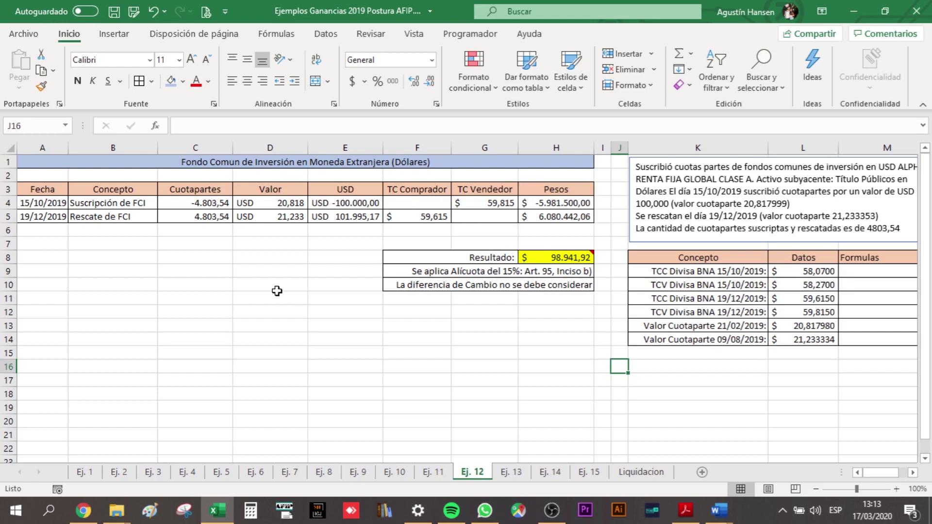
left_click(197, 202)
left_click(330, 201)
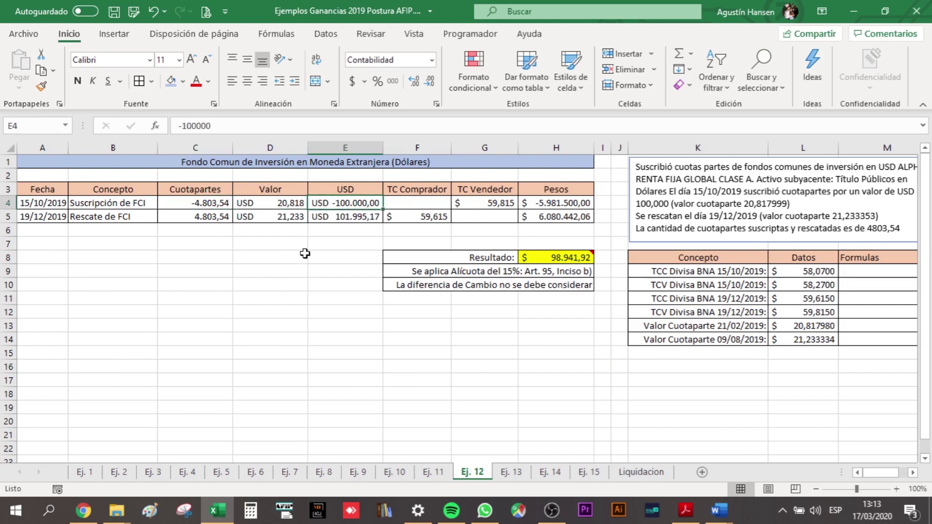
left_click(209, 199)
left_click(293, 202)
left_click(359, 203)
left_click(271, 219)
left_click(335, 219)
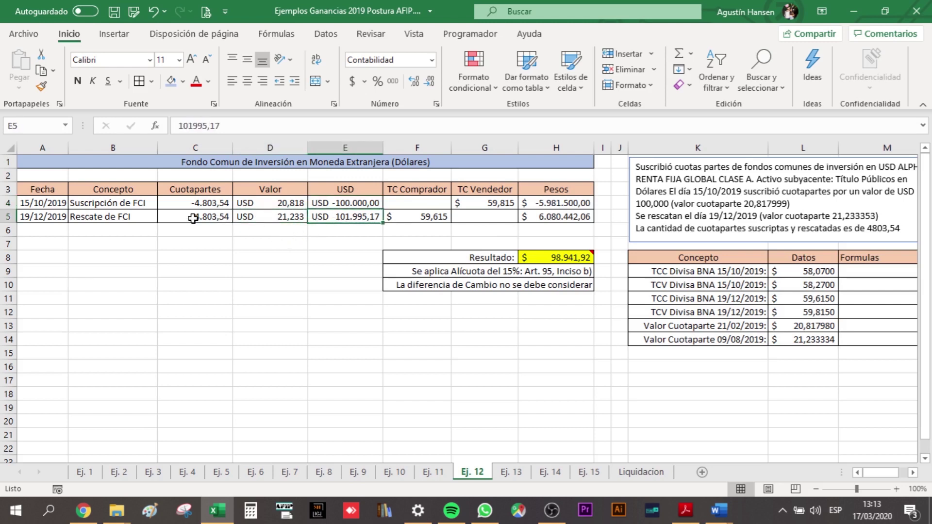
left_click(546, 203)
left_click(549, 214)
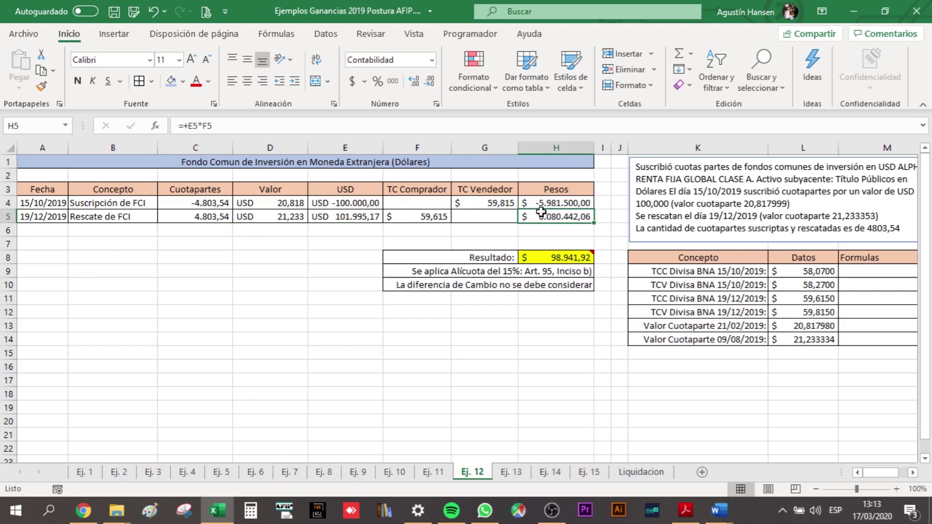
left_click(548, 203)
left_click(548, 217)
left_click(552, 258)
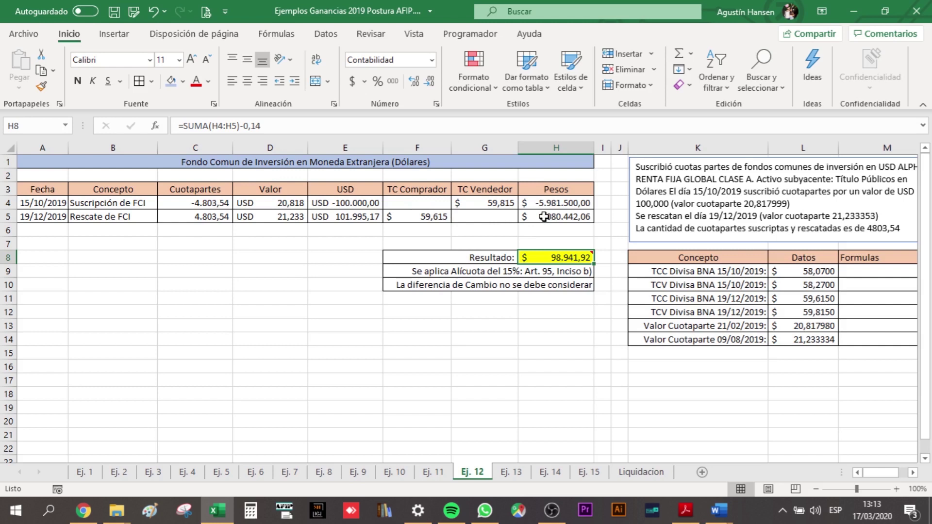
left_click(544, 216)
key("Up")
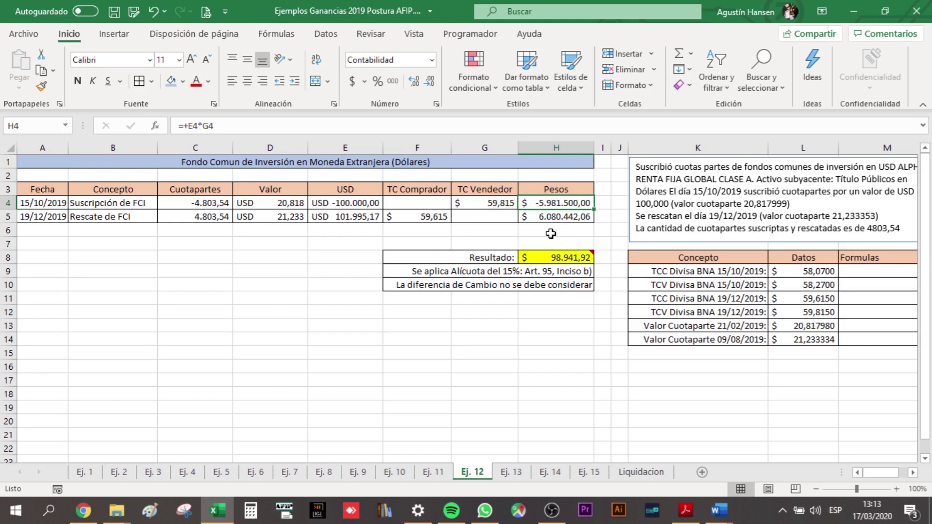
double_click(549, 258)
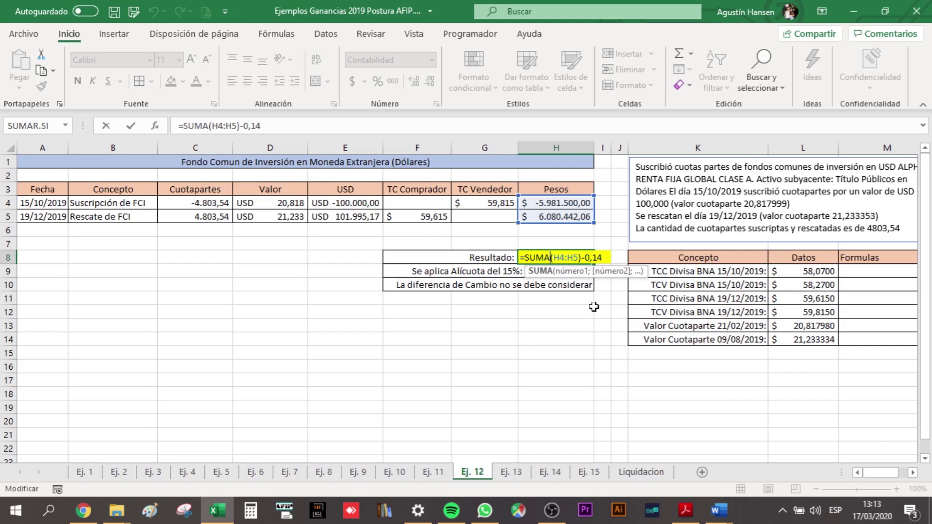
key("Return")
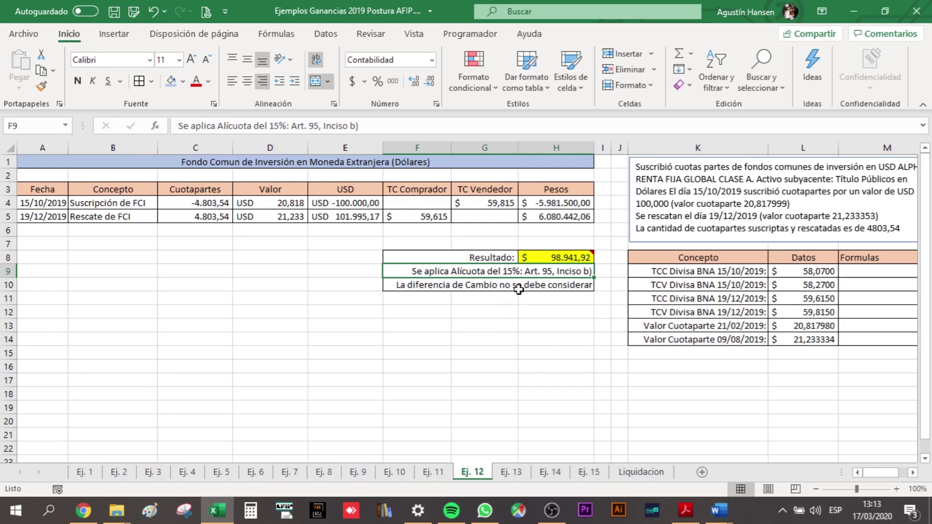
left_click(519, 289)
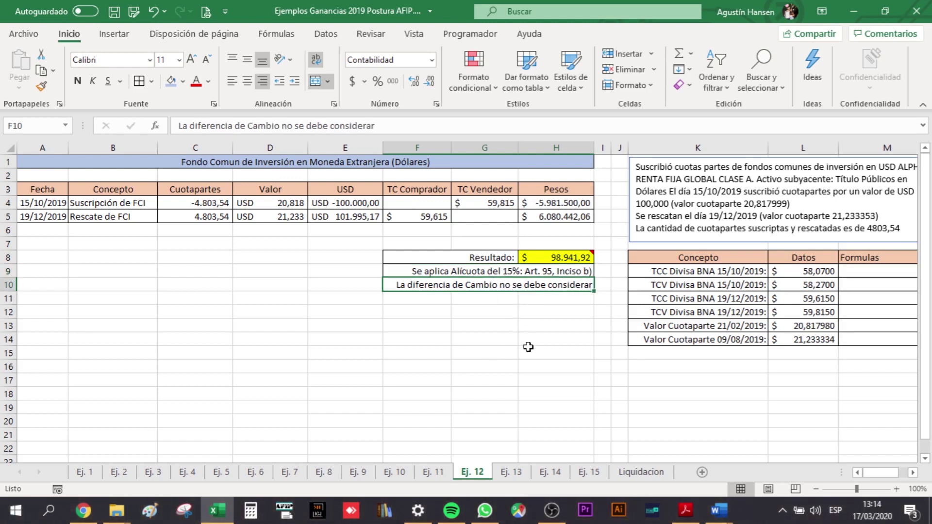
Open the Ej. 13 sheet with the Arcos Dorados 2023 dollar bond example.
left_click(512, 474)
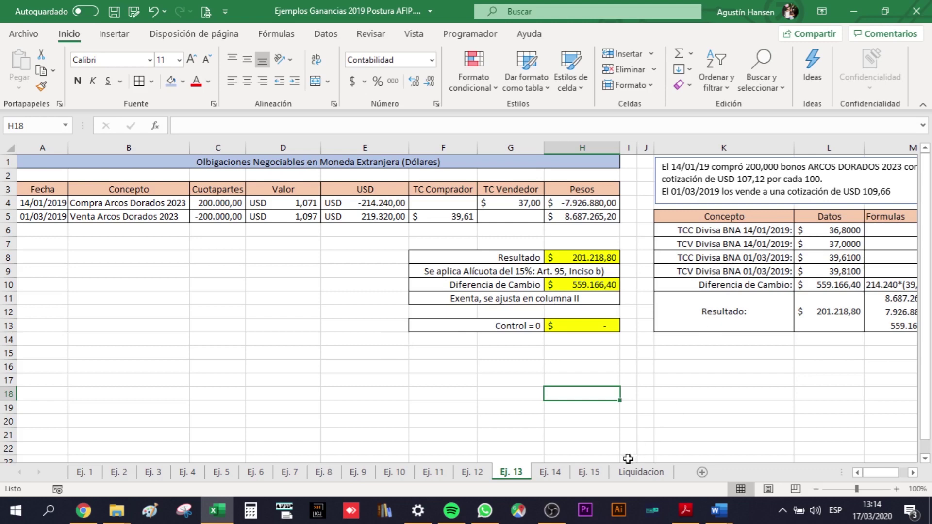
mouse_move(867, 472)
left_mouse_down()
mouse_move(883, 472)
mouse_move(835, 476)
left_mouse_up()
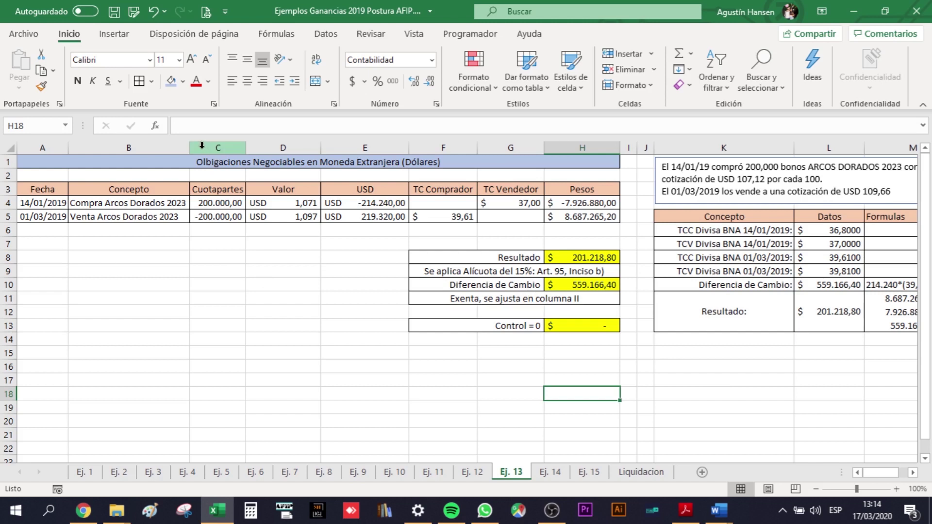
Narrow the Concepto column on the Ej. 13 sheet.
left_click_drag(190, 147, 153, 147)
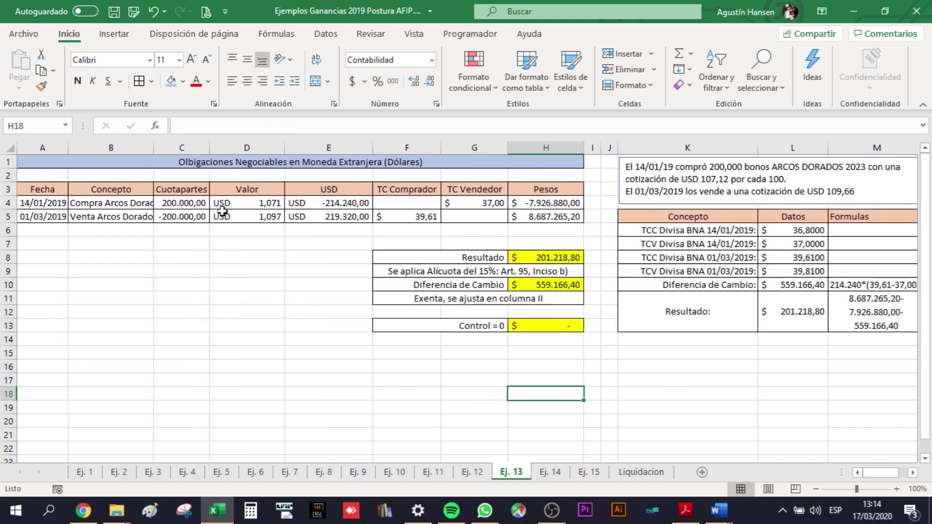
left_click_drag(155, 148, 141, 149)
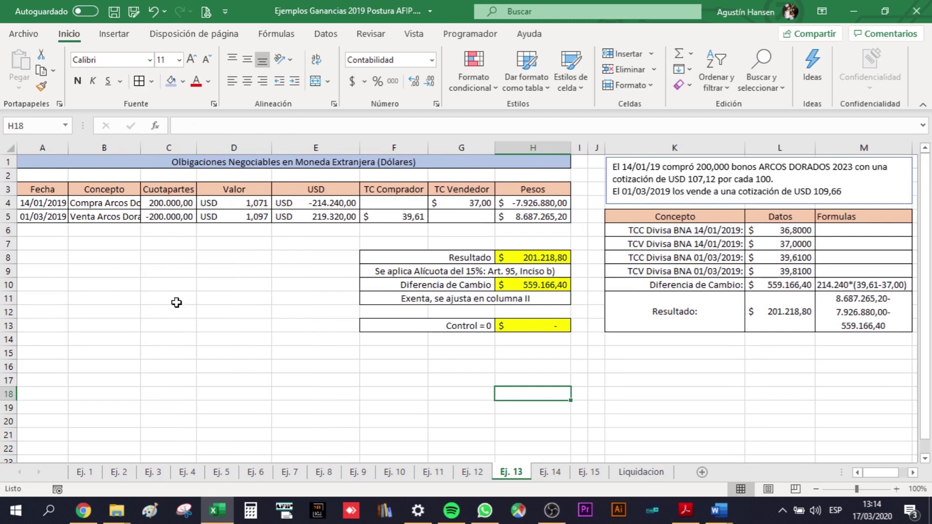
left_click(229, 357)
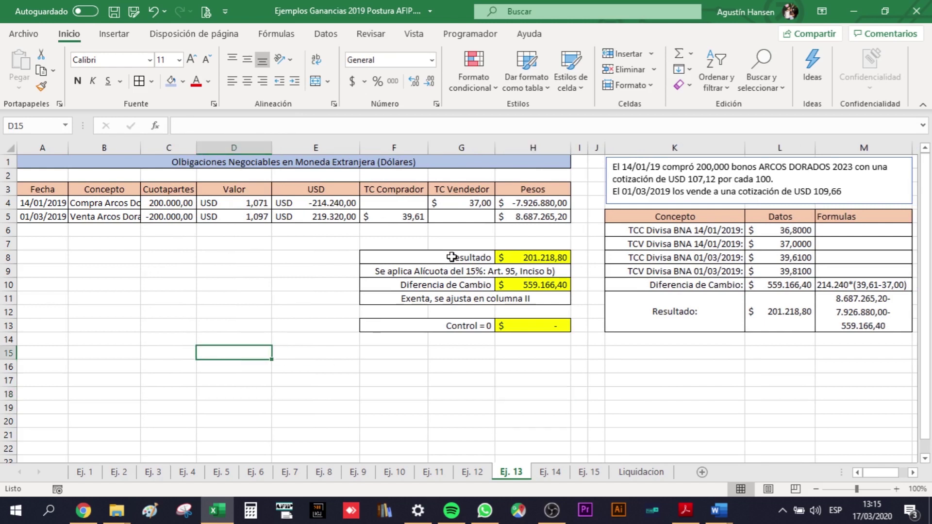
Review the D4 price formula and the E4 and E5 USD formulas without changing them.
left_click(250, 205)
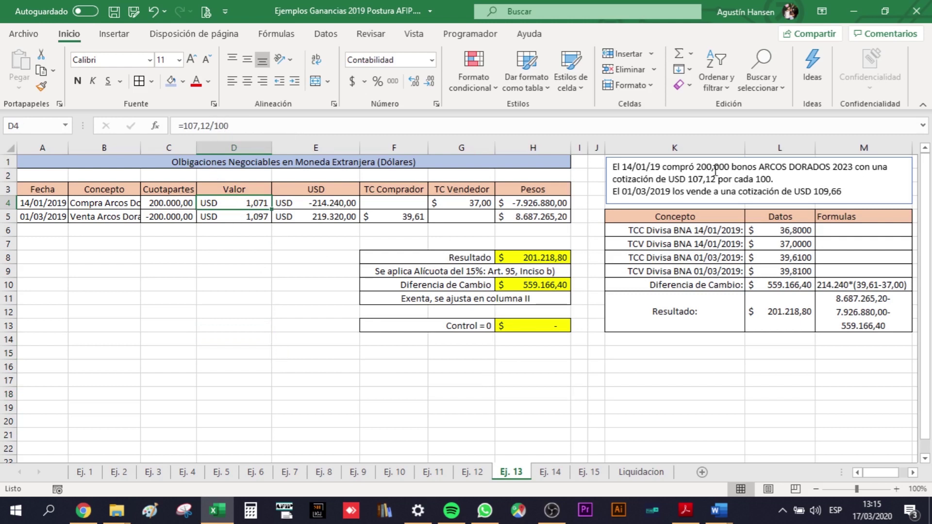
left_click(329, 207)
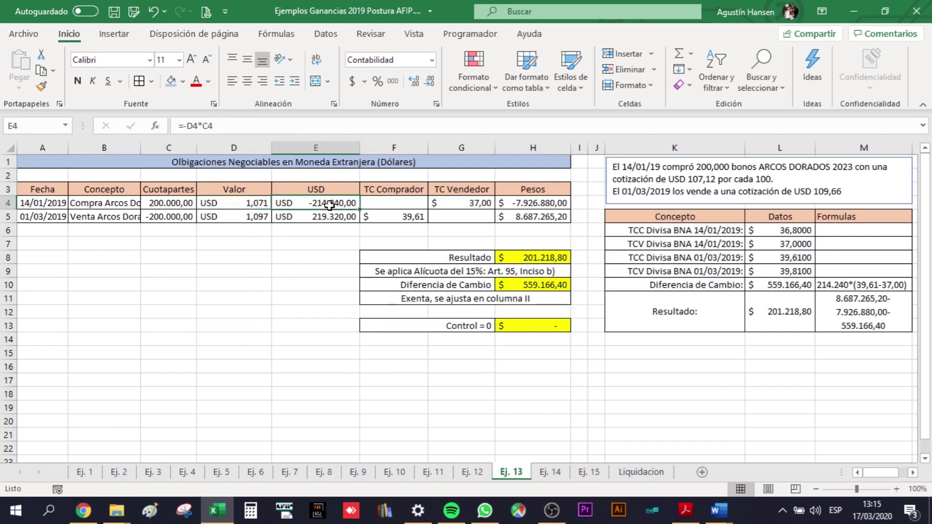
double_click(343, 208)
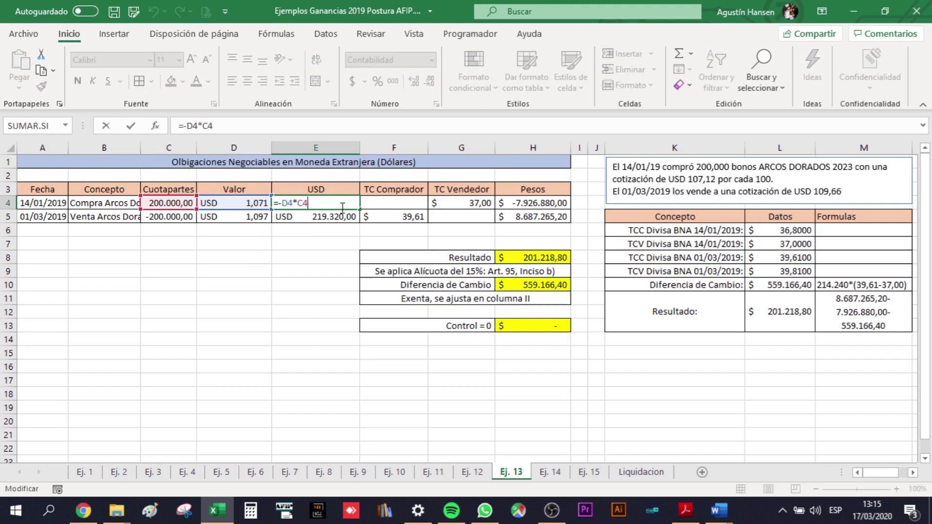
key("Return")
key("F2")
key("Return")
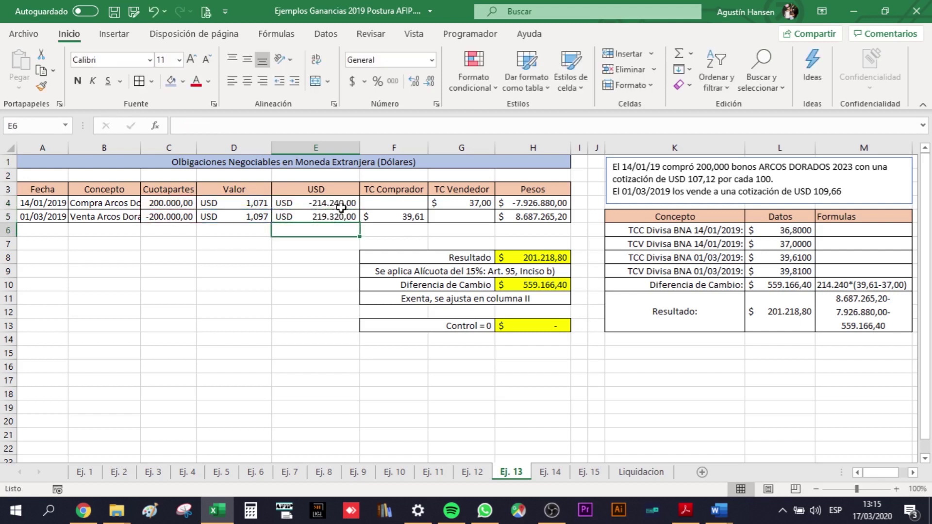
left_click(345, 201)
Check the H4 and H5 peso formulas (=+E5*F5), then enter =+H10 into L10.
left_click(529, 210)
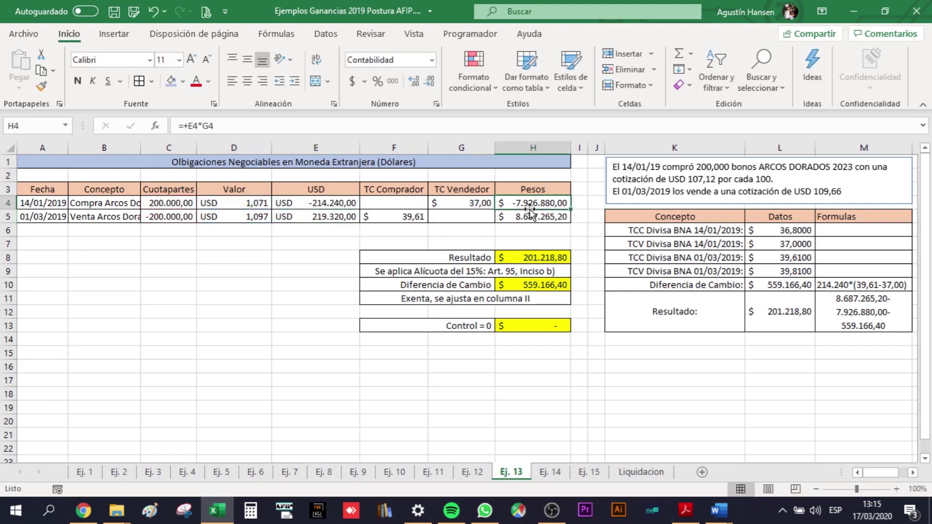
key("F2")
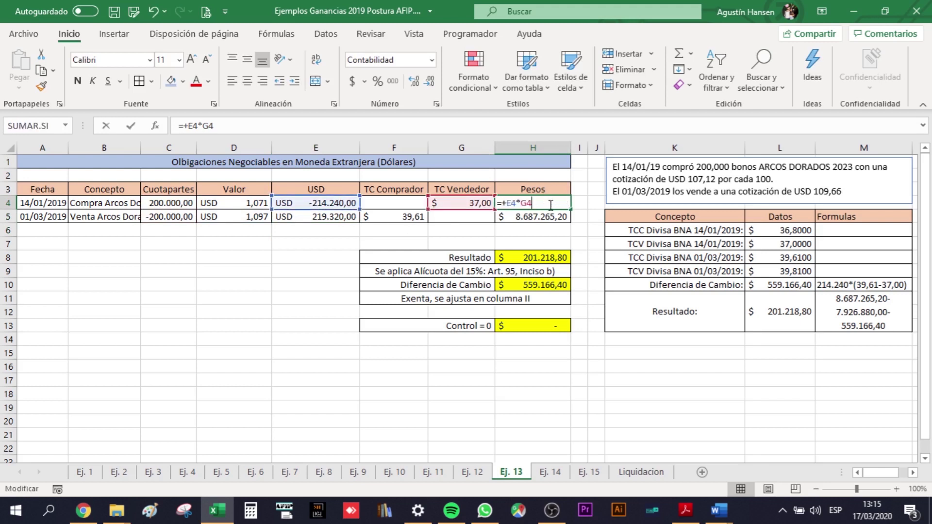
key("Escape")
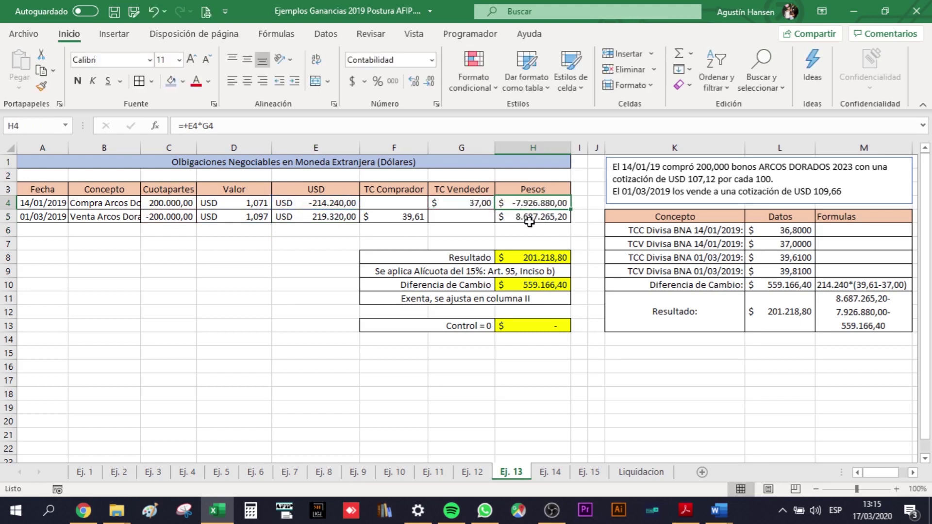
double_click(534, 217)
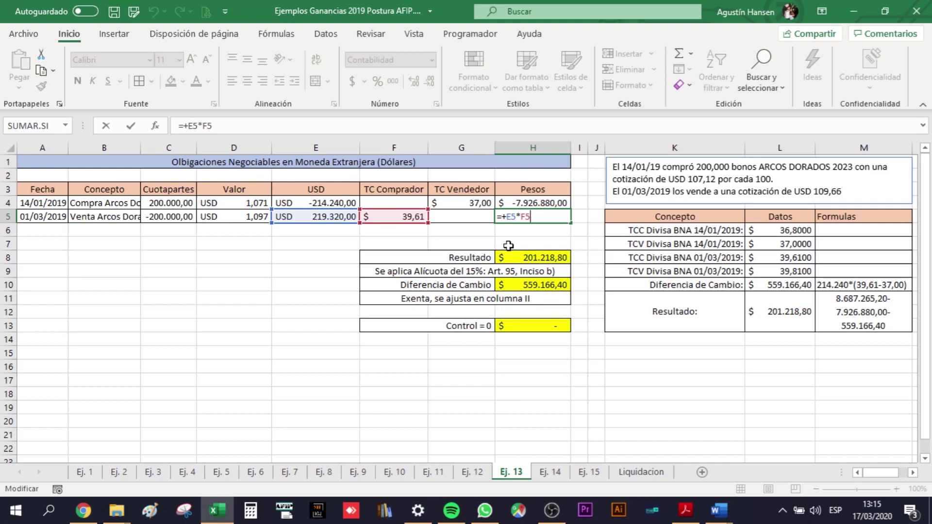
key("Escape")
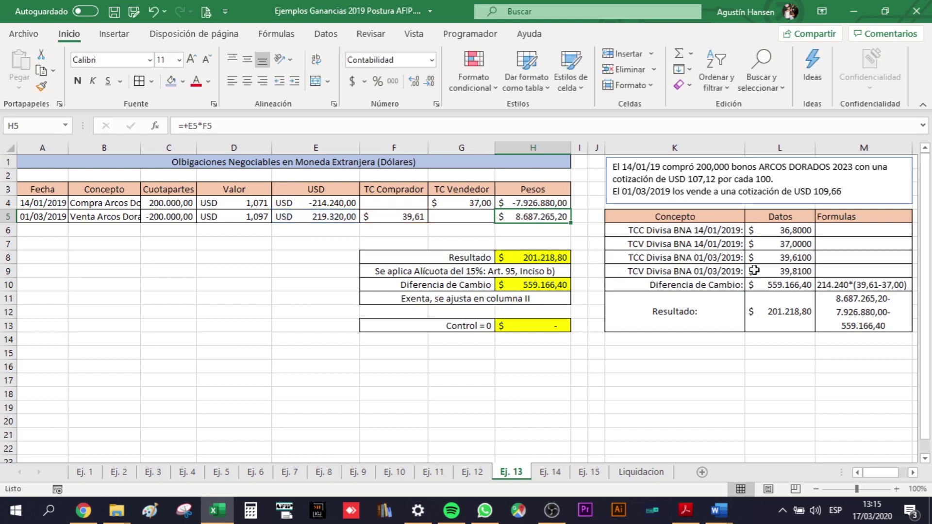
left_click(772, 287)
type("=+H10")
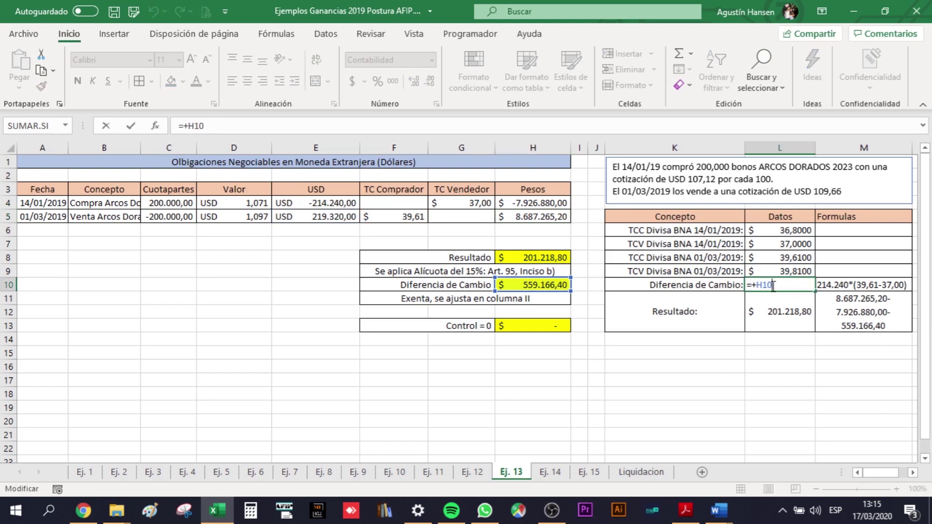
Confirm L10 as =+H10, review the H10 and H8 result formulas and 15% note, then open Ej. 14.
key("Return")
double_click(532, 284)
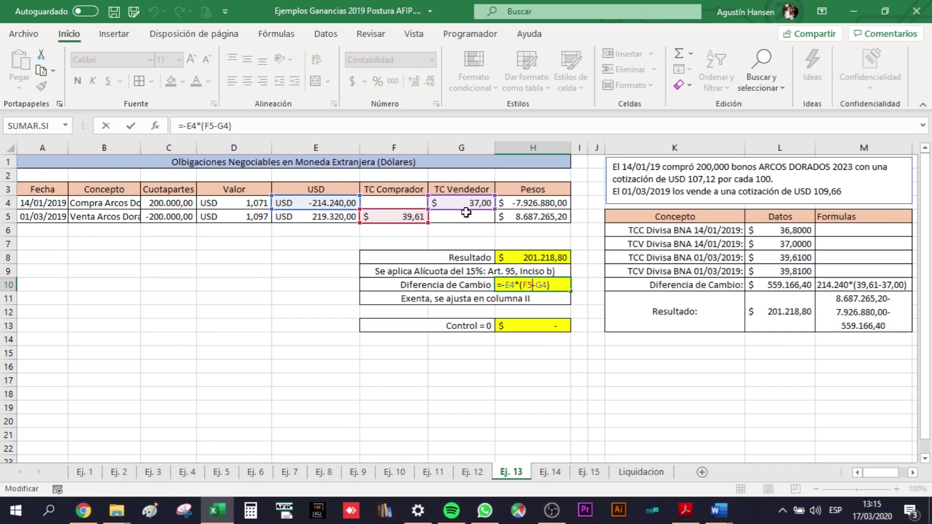
key("Escape")
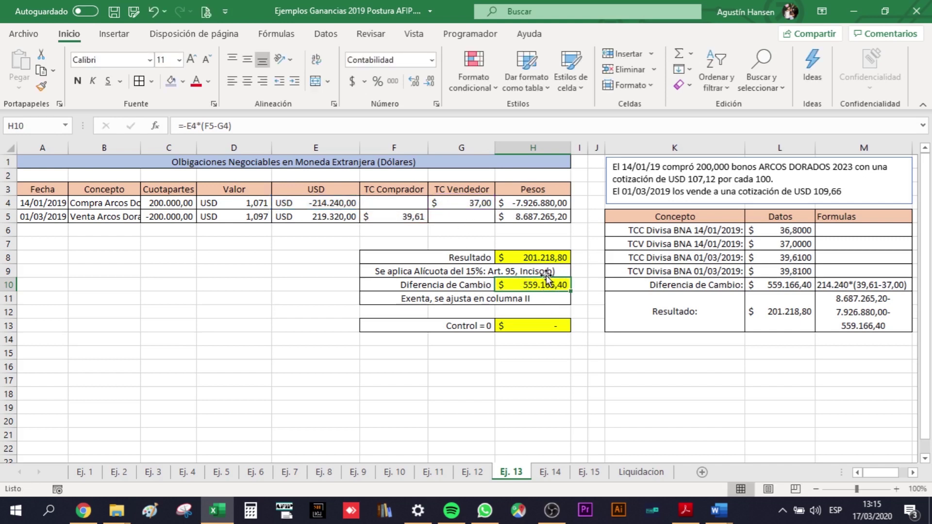
left_click(543, 258)
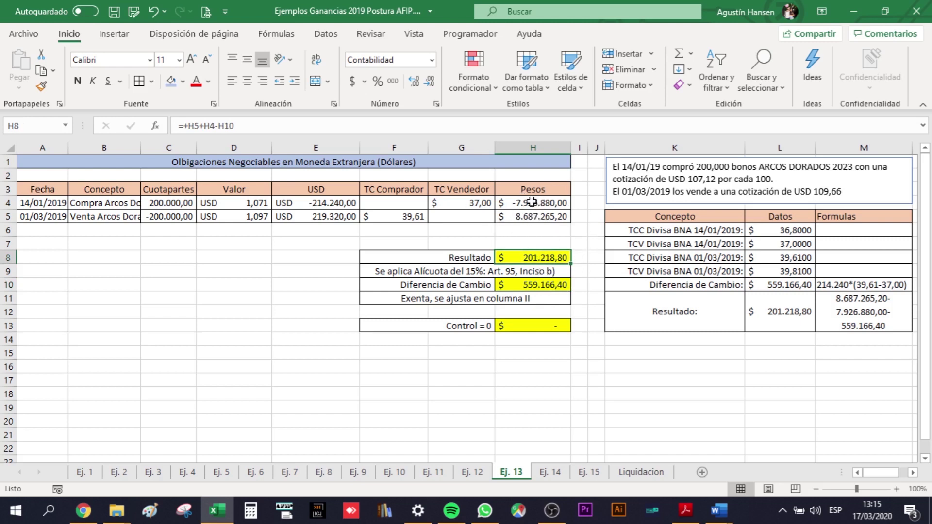
double_click(541, 258)
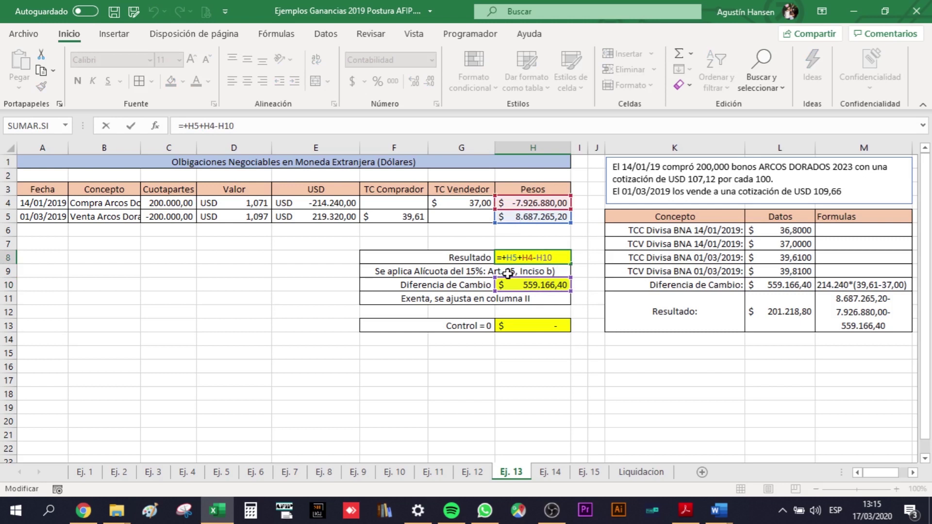
left_click(792, 313)
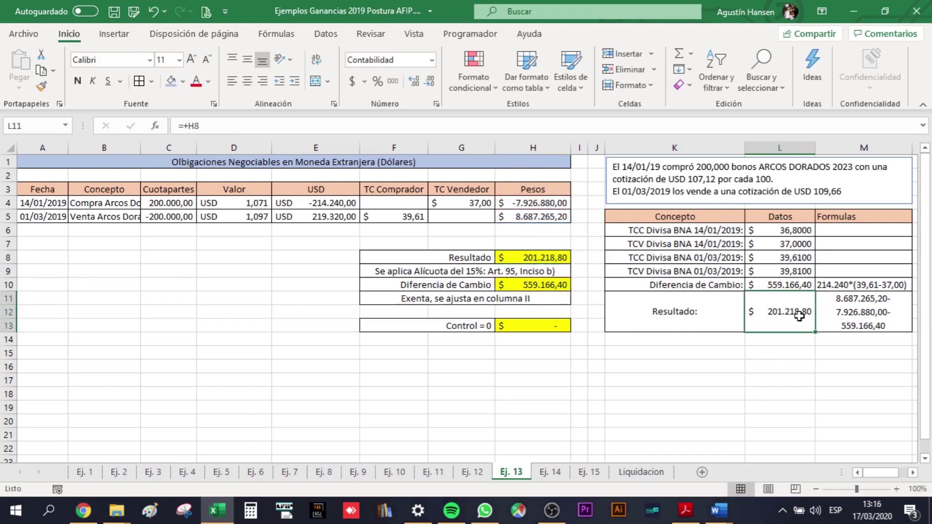
left_click(843, 324)
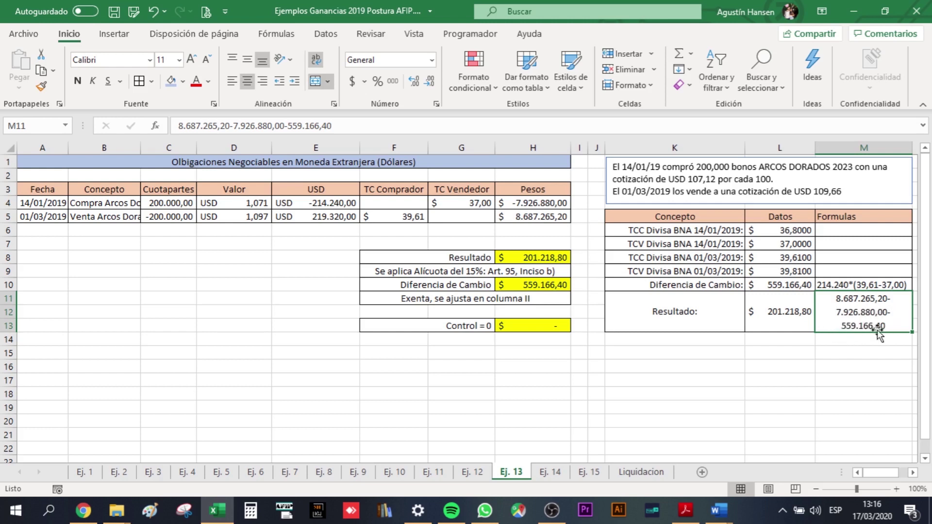
left_click(535, 257)
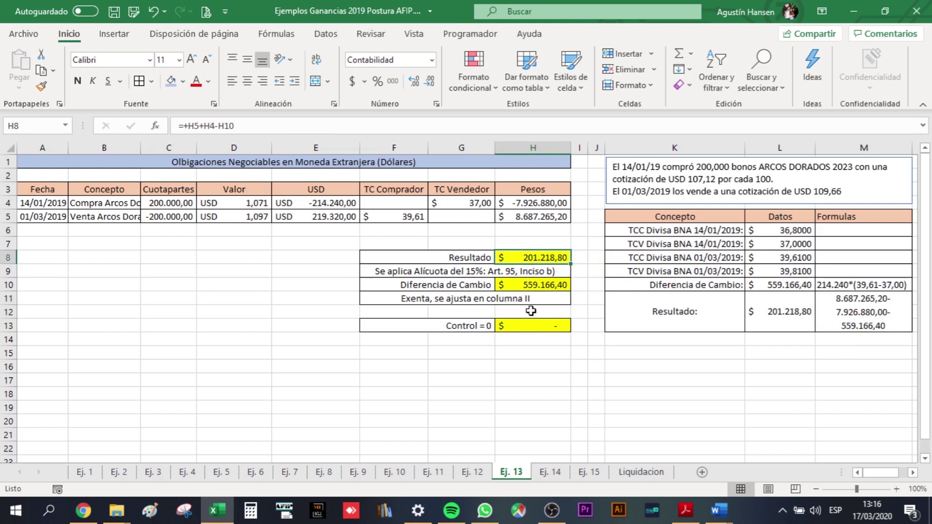
left_click(454, 272)
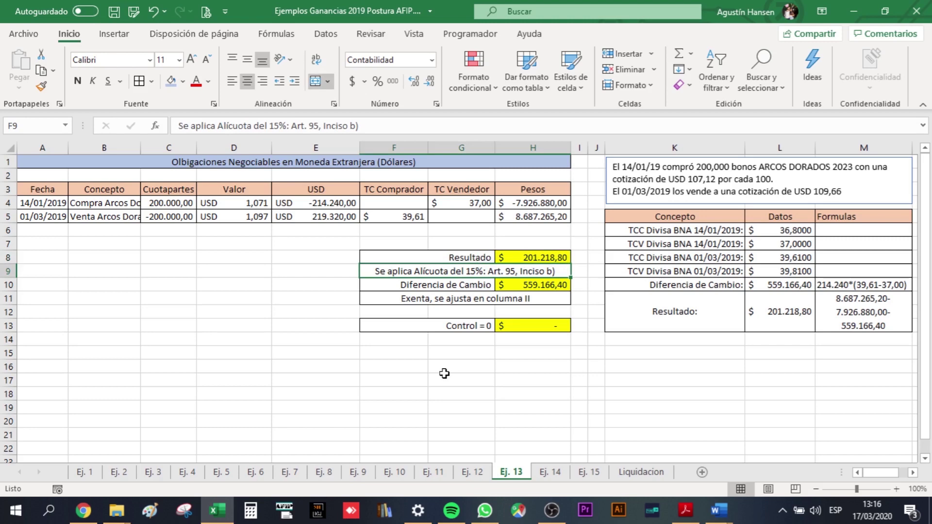
left_click(550, 472)
left_click(285, 161)
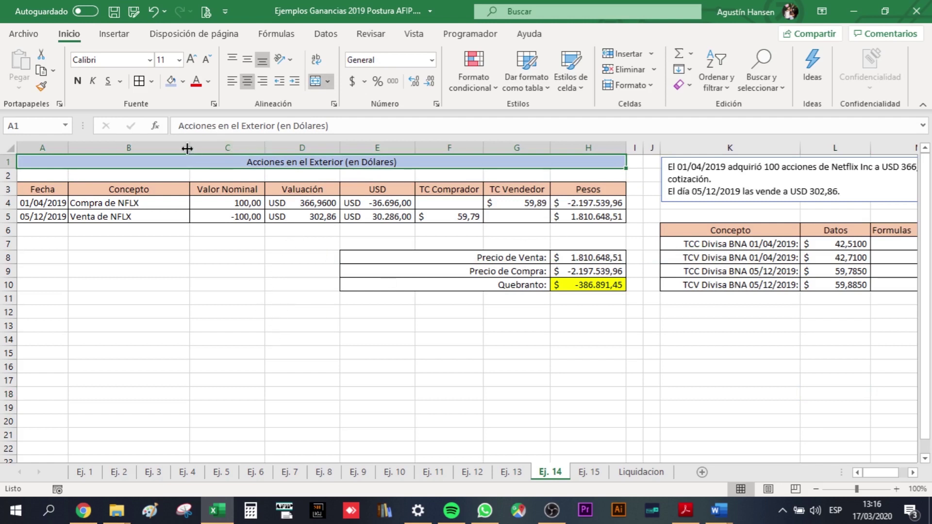
Narrow column B on Ej. 14 and check the L8:L10 exchange rates and E4, E5 USD formulas.
left_click_drag(187, 148, 145, 148)
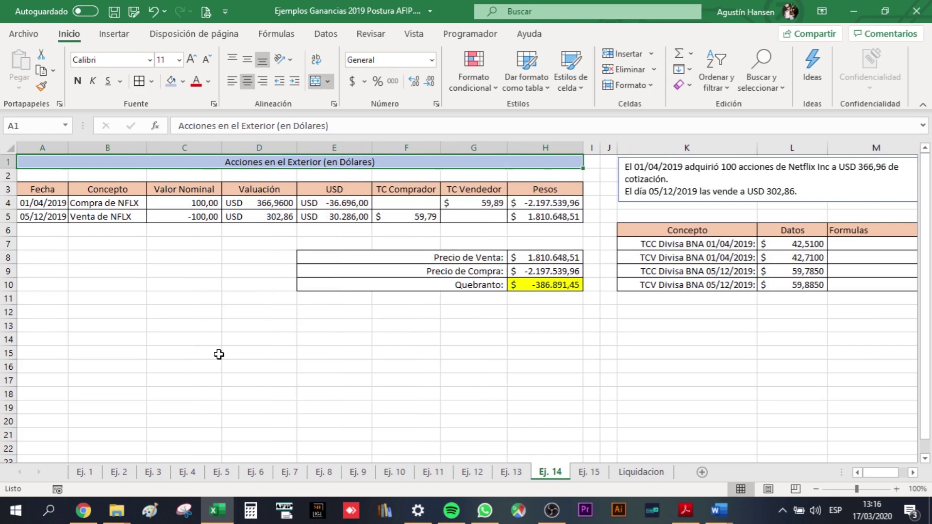
left_click(806, 260)
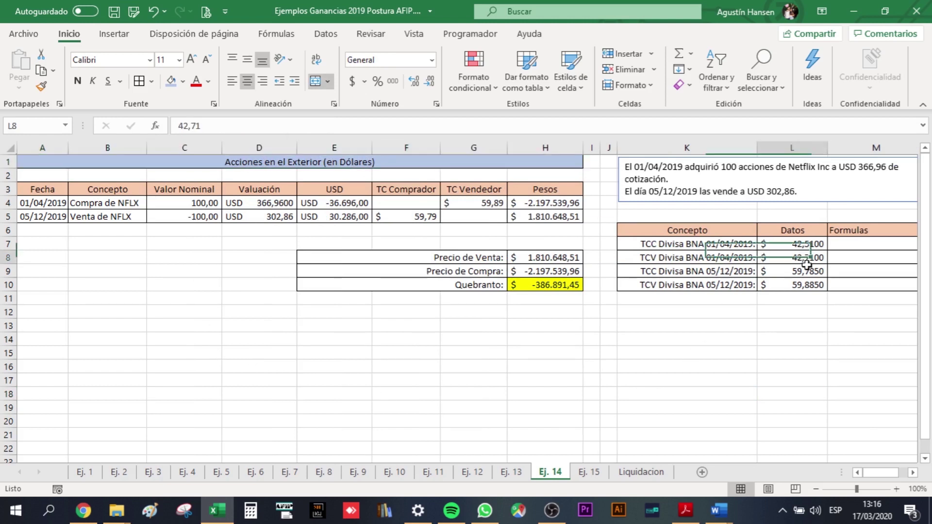
left_click_drag(806, 259, 808, 285)
left_click(775, 326)
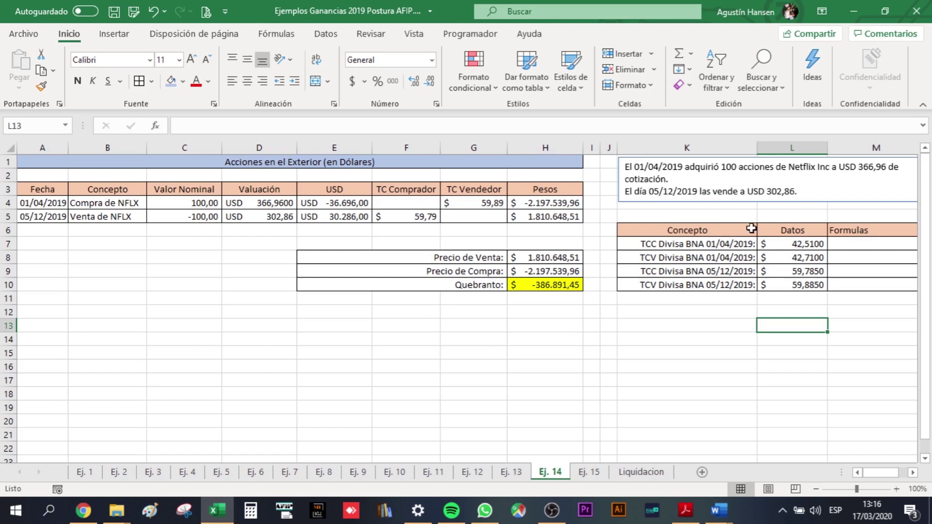
left_click(329, 200)
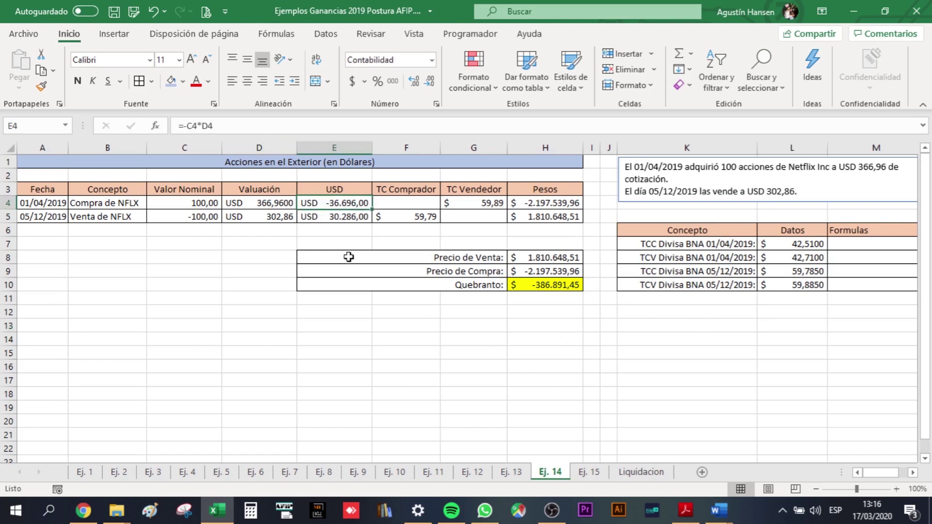
left_click(348, 216)
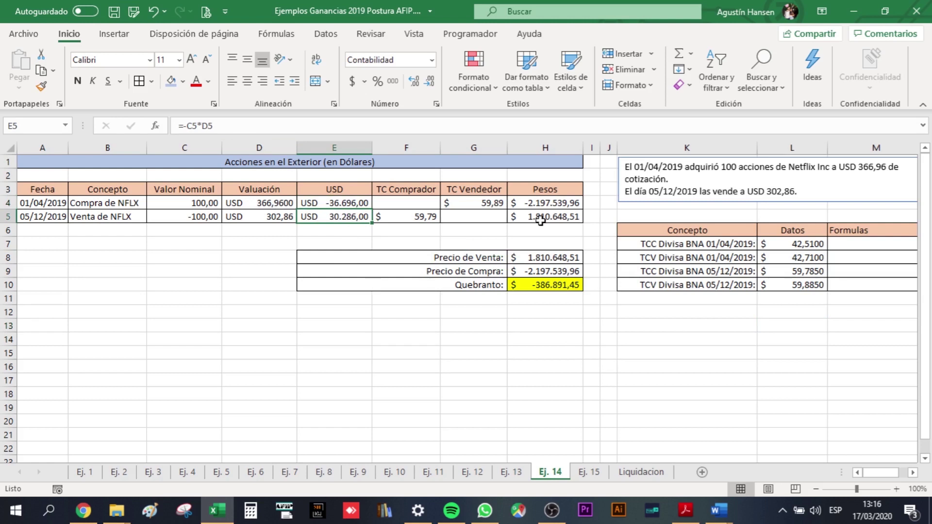
Inspect the H8 sale and H9 purchase peso formulas, then narrow column B on Ej. 15.
left_click(534, 261)
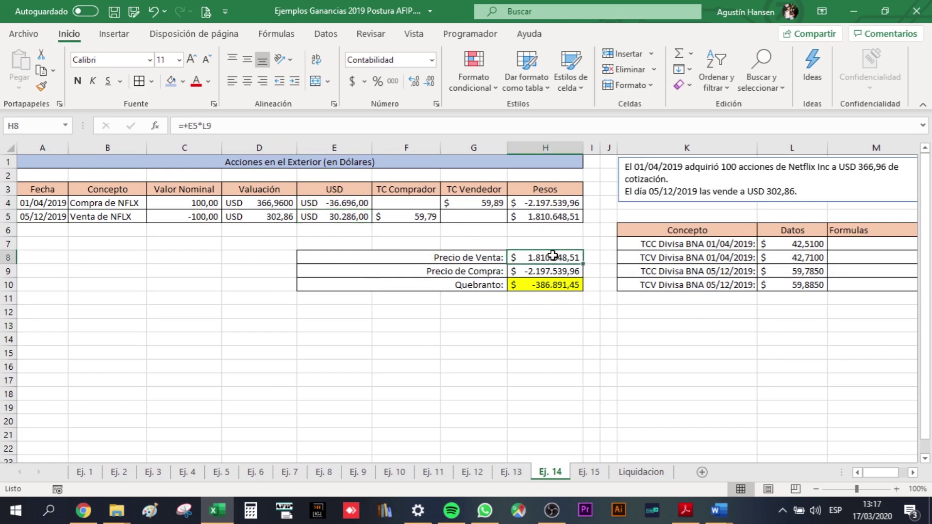
double_click(554, 258)
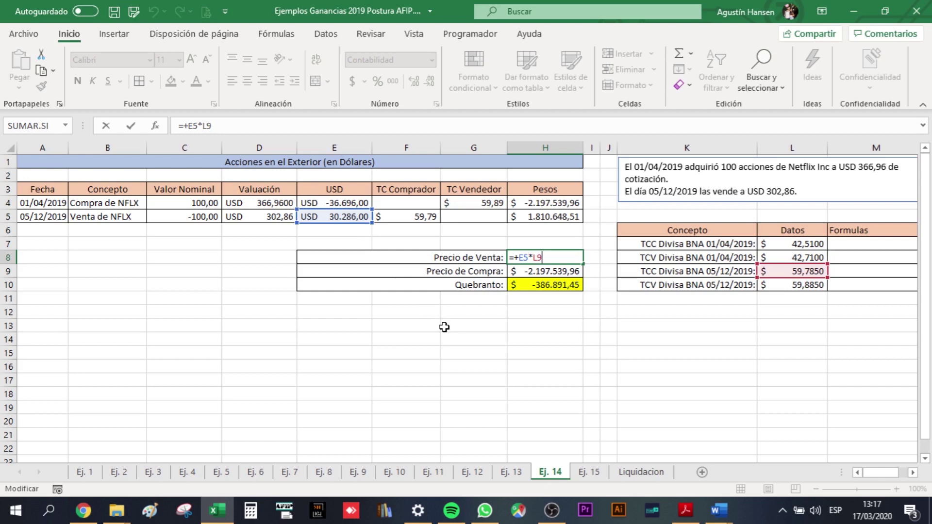
key("Return")
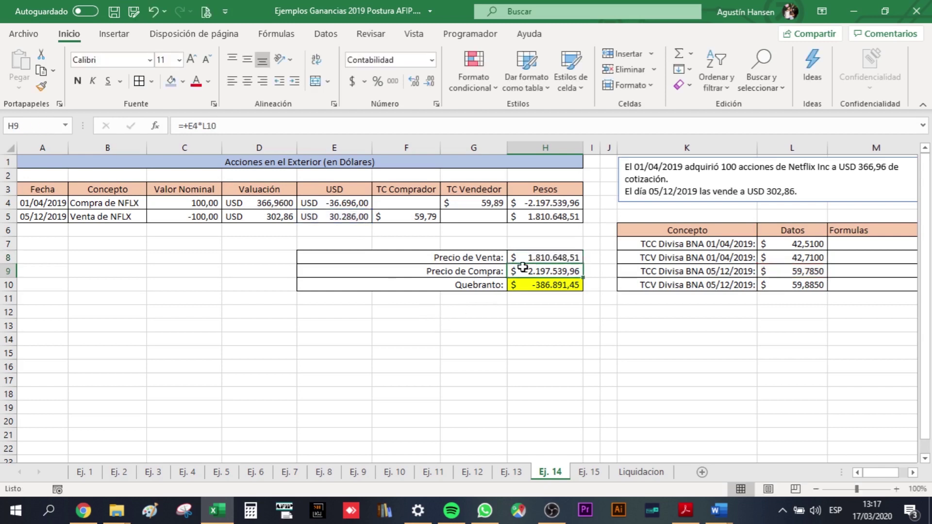
double_click(528, 271)
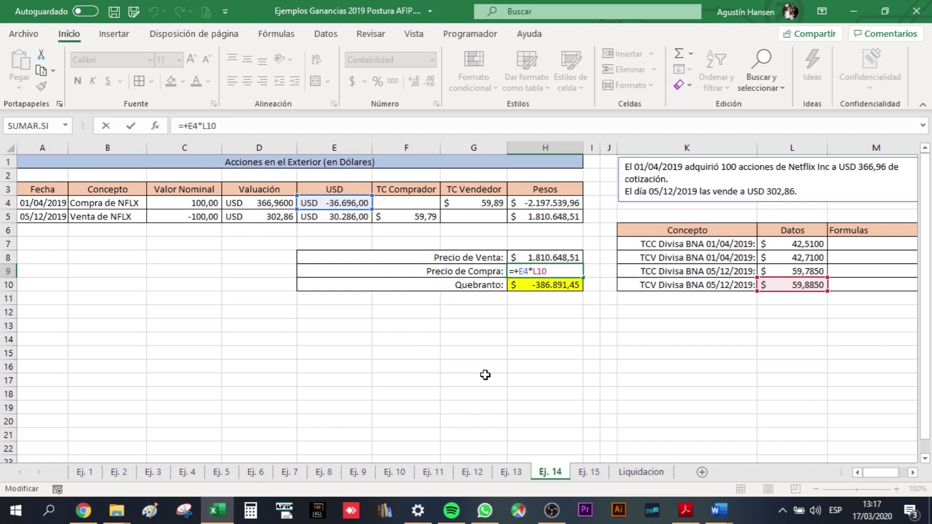
key("Return")
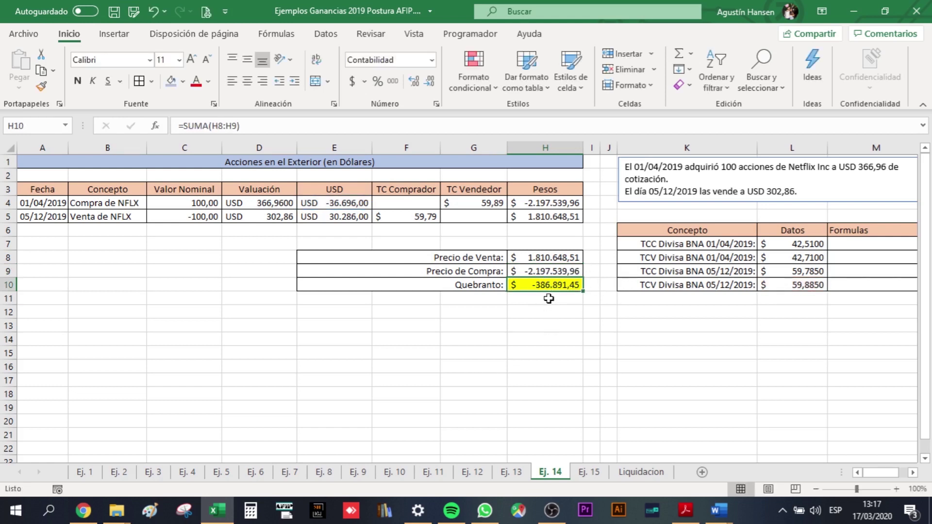
left_click(590, 473)
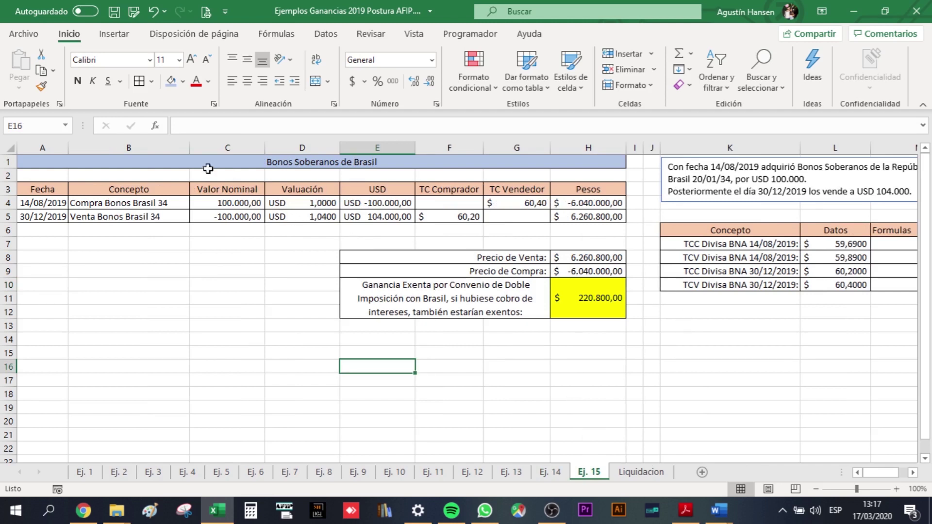
left_click_drag(190, 150, 167, 150)
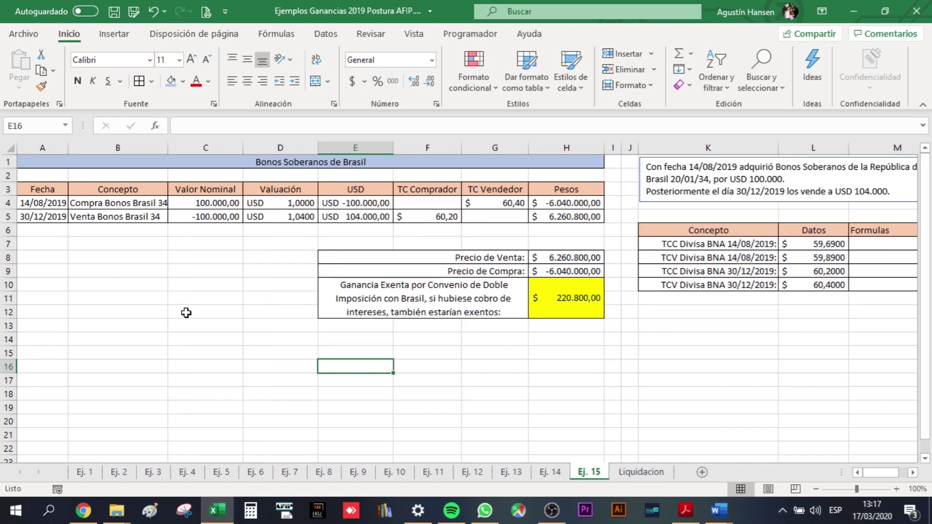
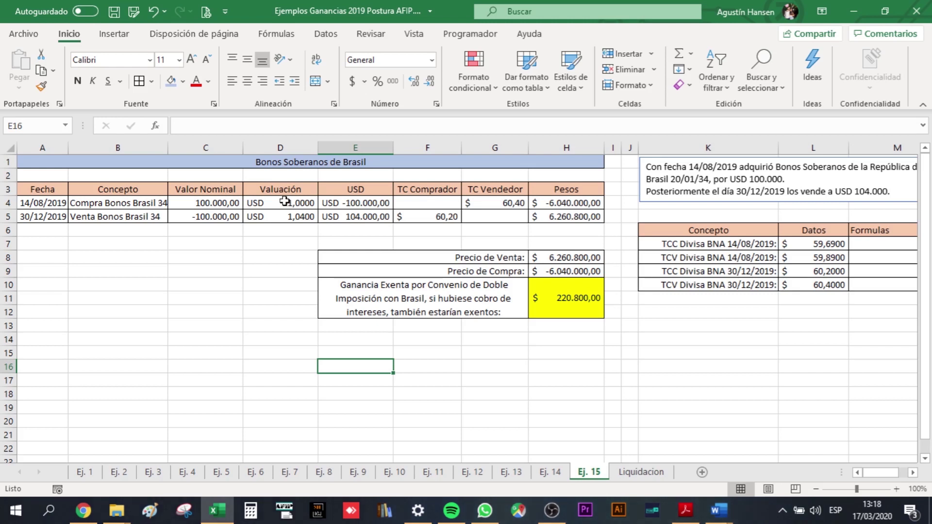
Review the bond's purchase and sale valuation factors, the sale and purchase price formulas, and the H10 exempt gain.
left_click(286, 203)
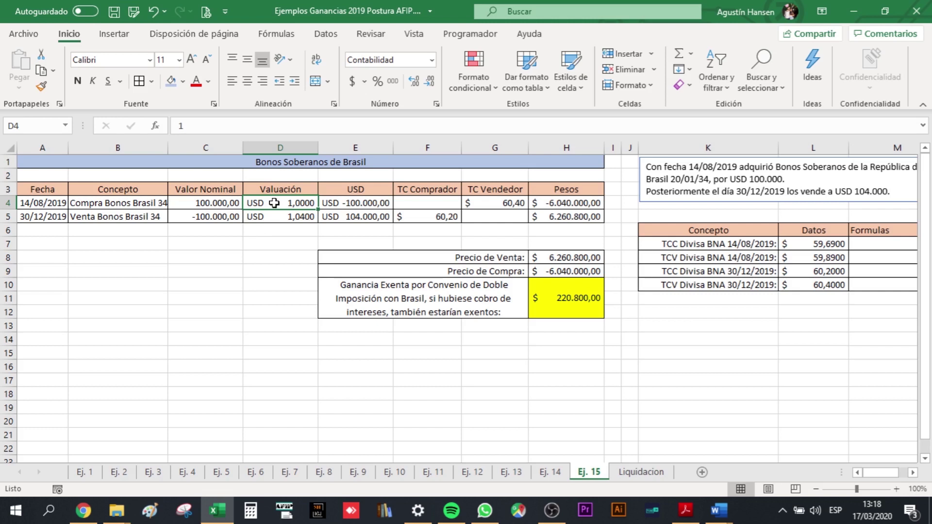
left_click(290, 217)
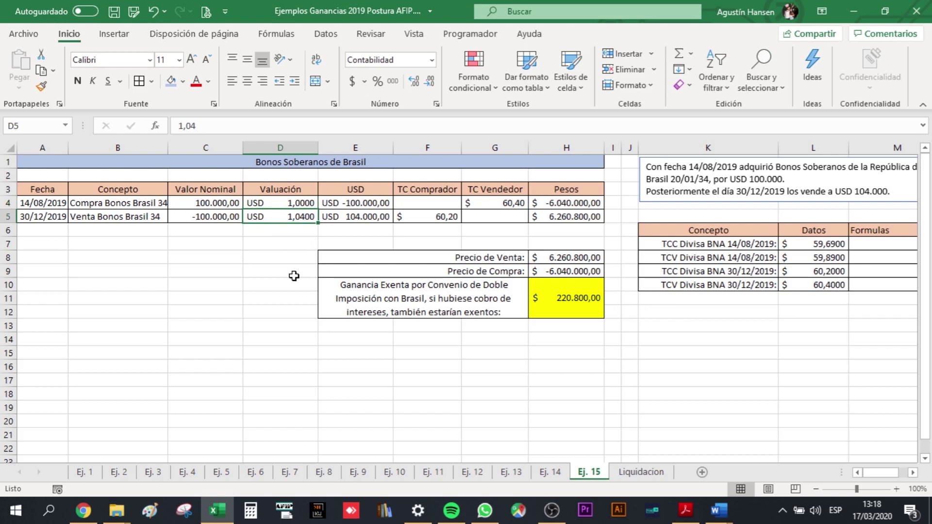
left_click(559, 258)
double_click(575, 258)
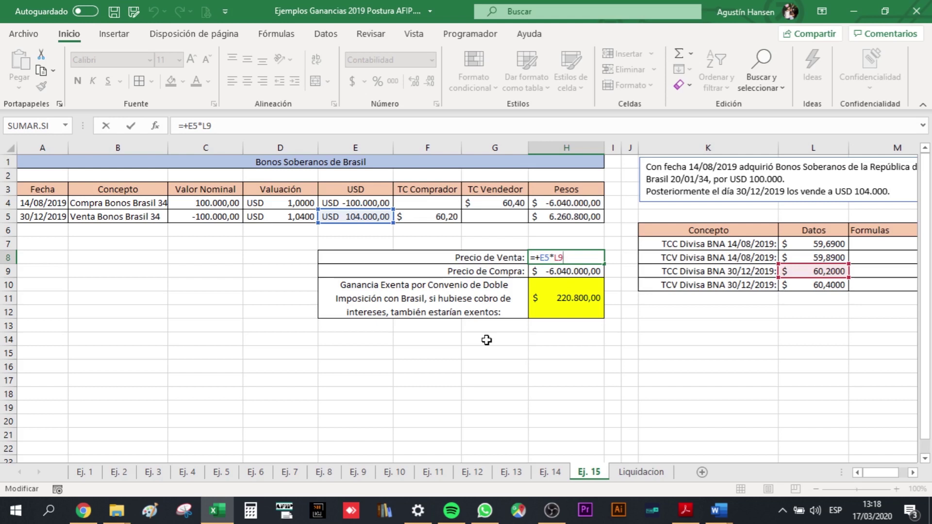
key("Return")
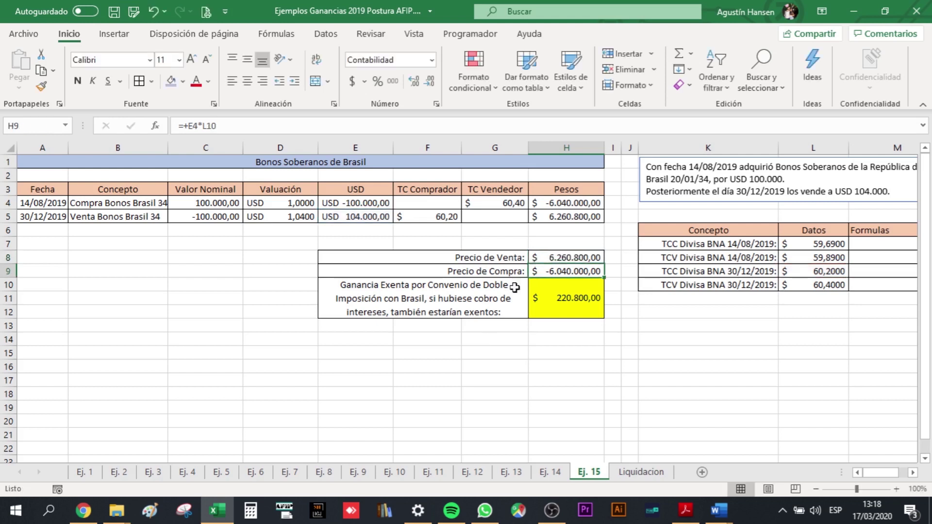
double_click(571, 271)
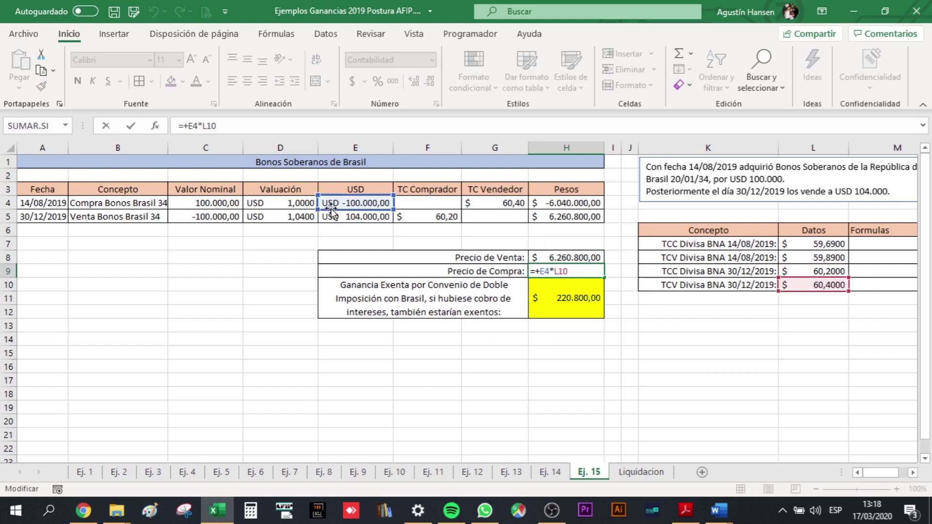
key("Return")
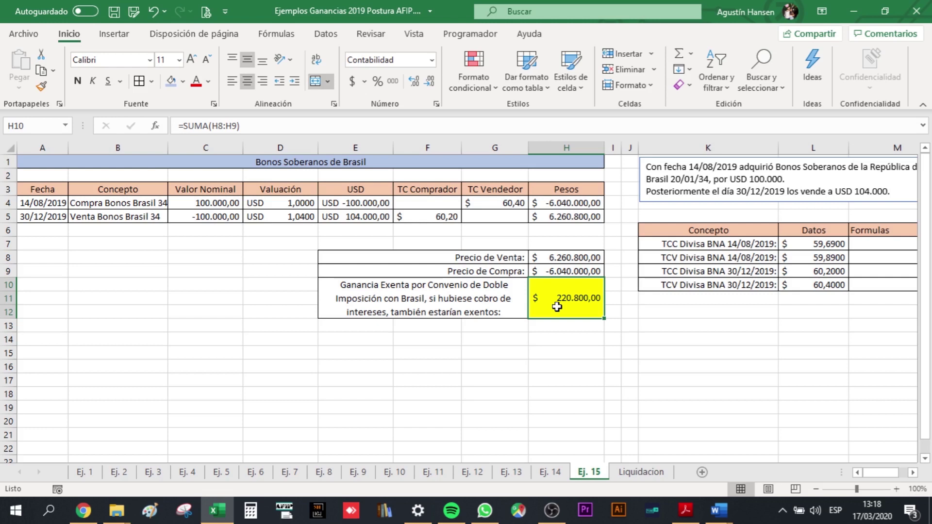
double_click(557, 306)
key("Return")
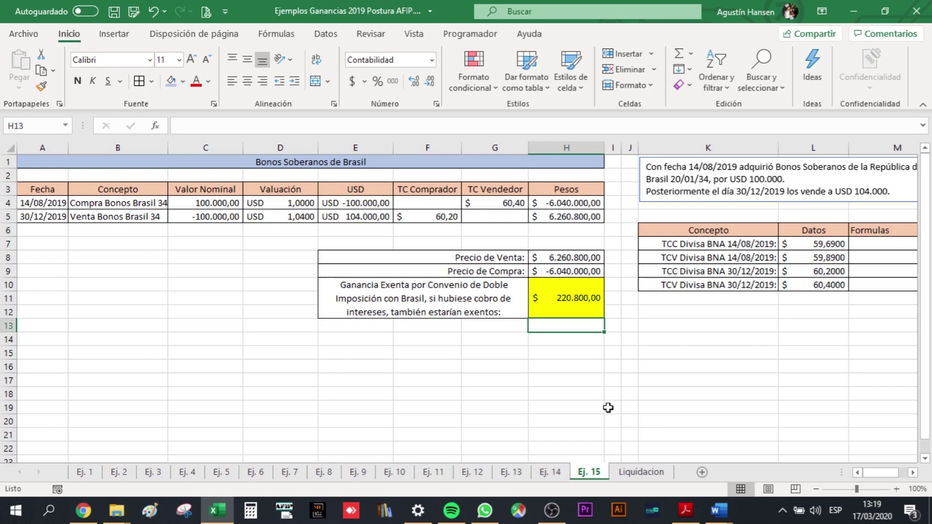
On the Liquidacion sheet, review the title, Fuente Argentina and Fuente Extranjera headings, and the -3.000,00 2018 loss.
left_click(634, 474)
scroll(554, 319, "down", 1)
scroll(554, 321, "up", 1)
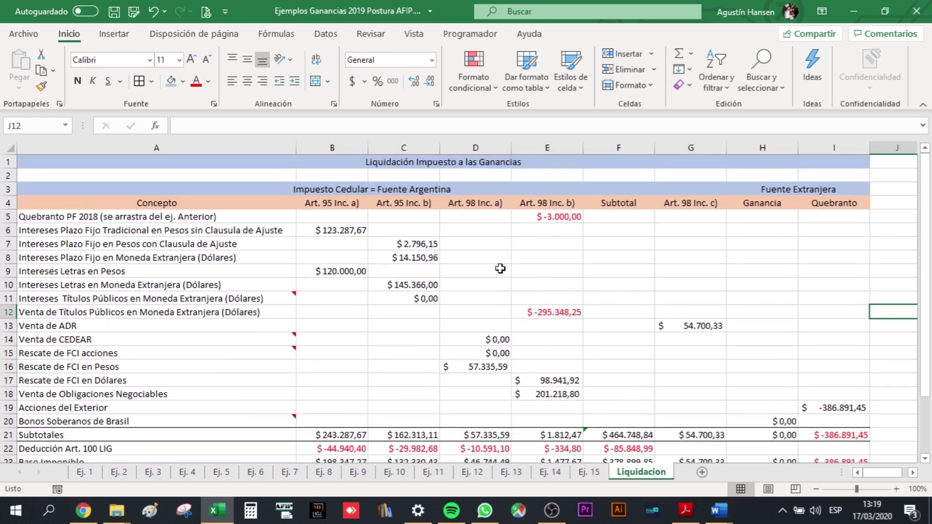
left_click(425, 166)
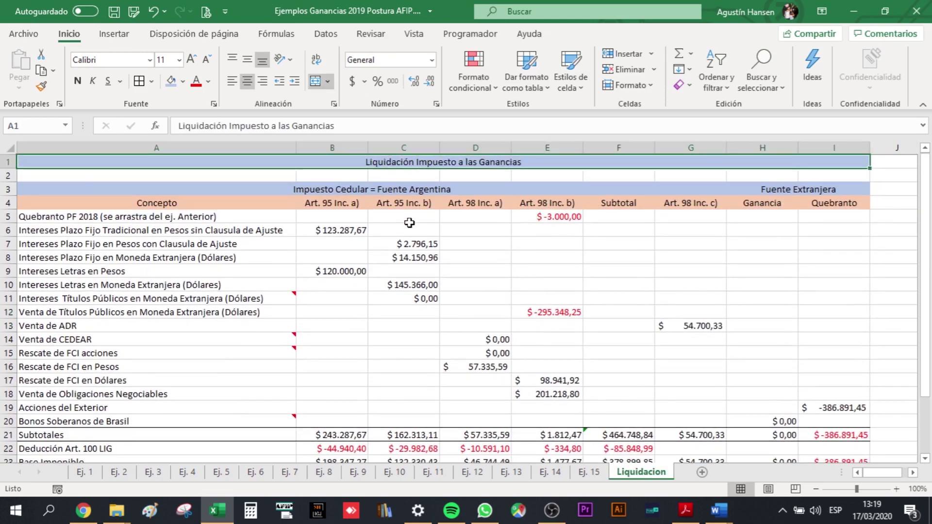
left_click(364, 187)
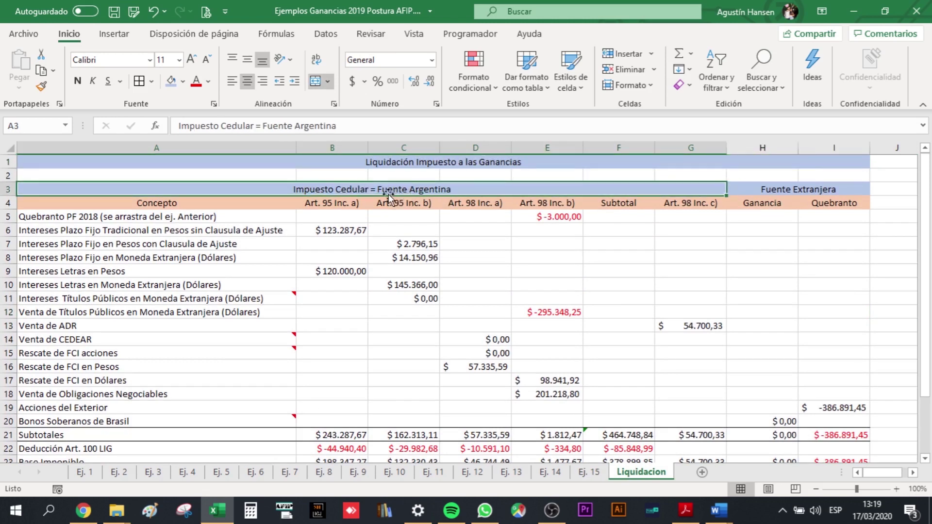
left_click(797, 188)
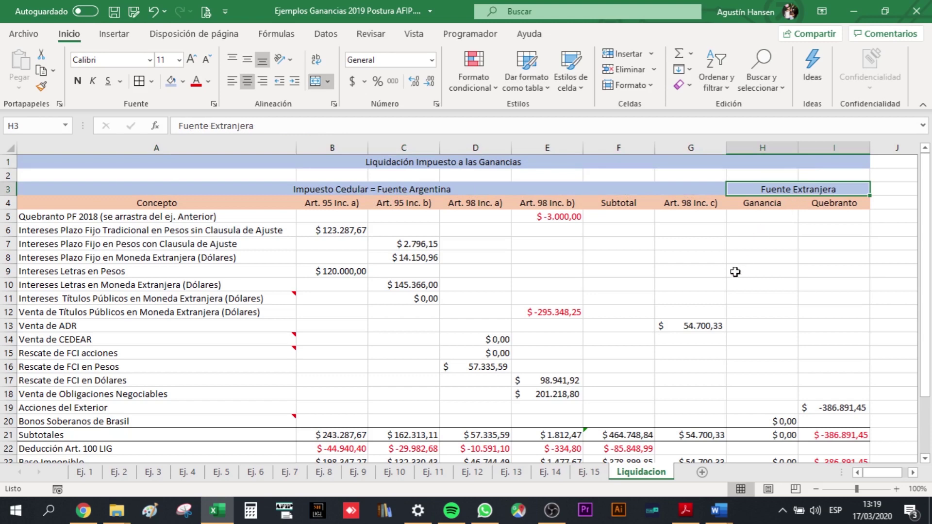
left_click(528, 215)
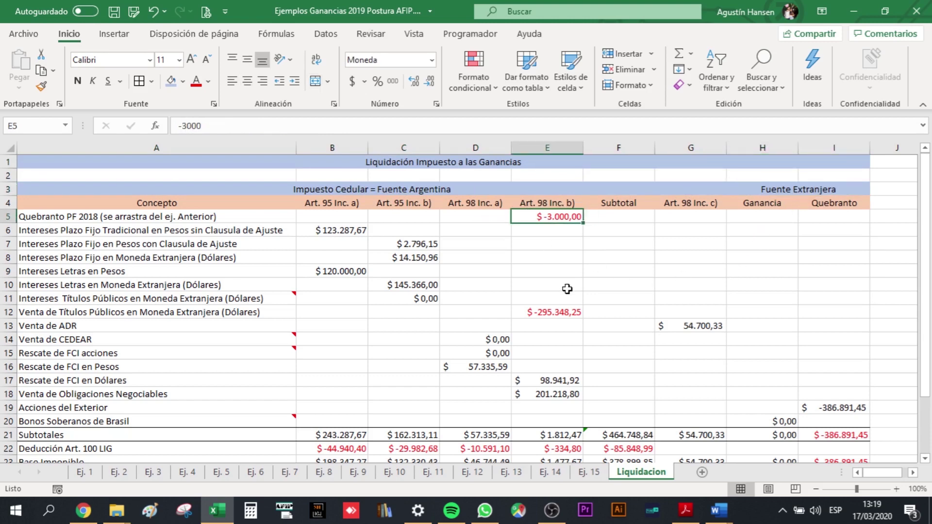
scroll(568, 289, "down", 1)
scroll(567, 289, "up", 1)
Trace the fixed-term, Letras and bond interest amounts, then the exempt CEDEAR sale and FCI redemption rows.
left_click(346, 233)
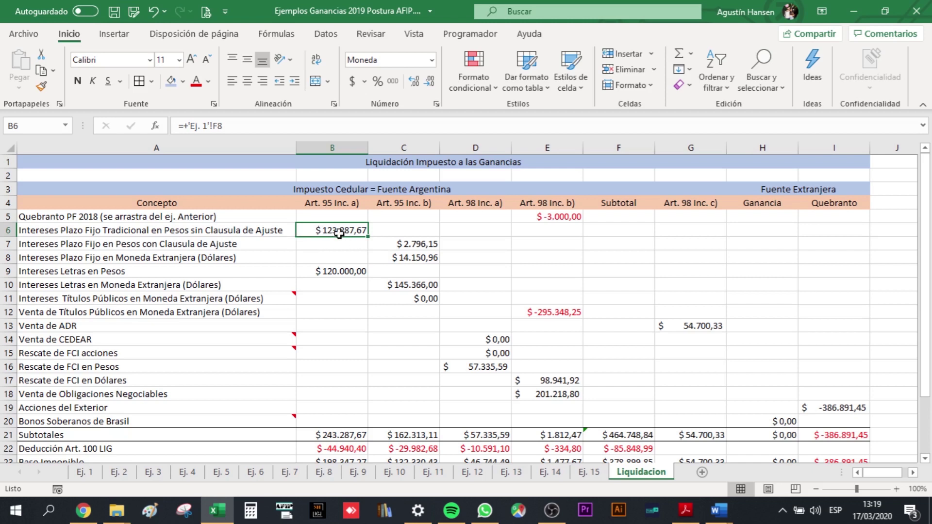
left_click(343, 204)
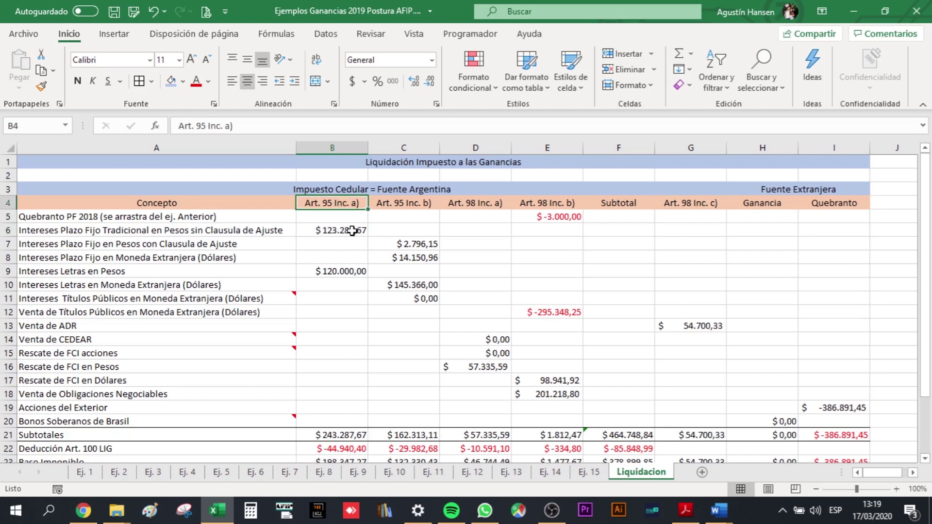
left_click(413, 244)
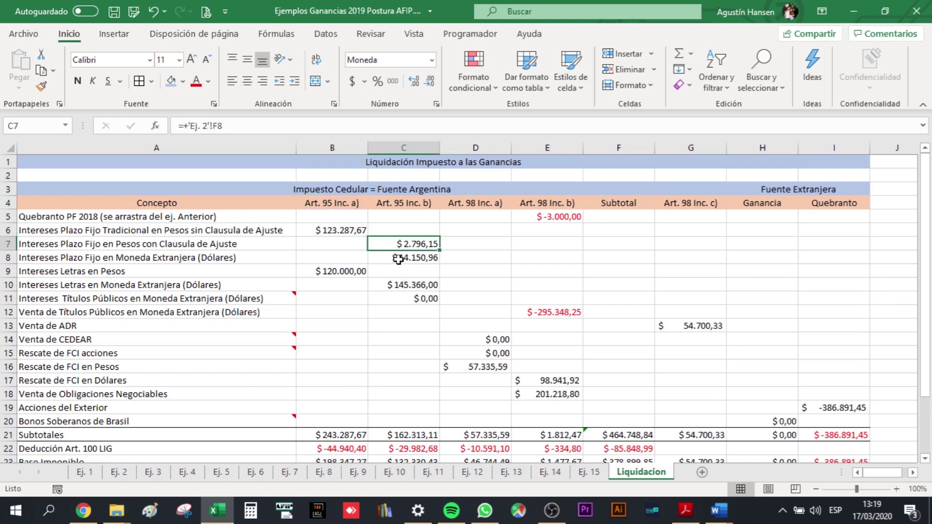
left_click(398, 259)
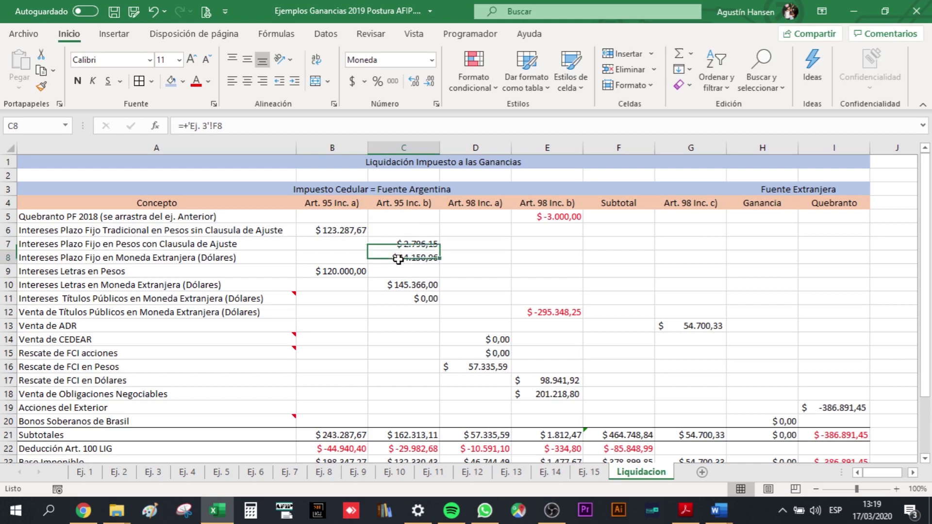
left_click(337, 270)
left_click(435, 288)
left_click(423, 298)
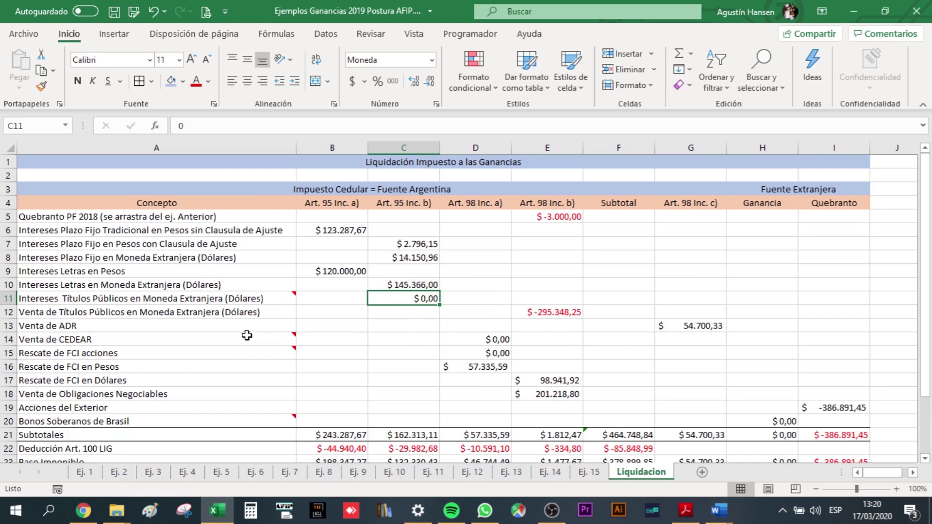
left_click(252, 339)
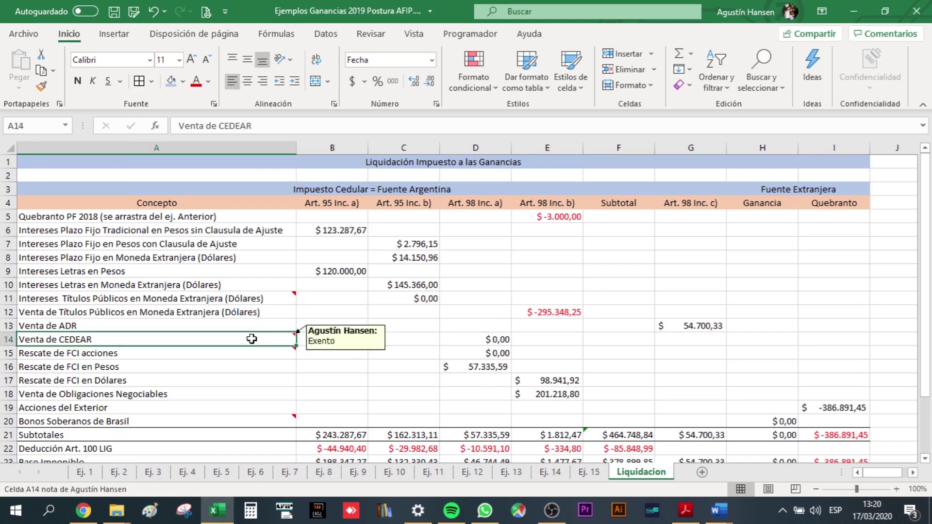
left_click(500, 342)
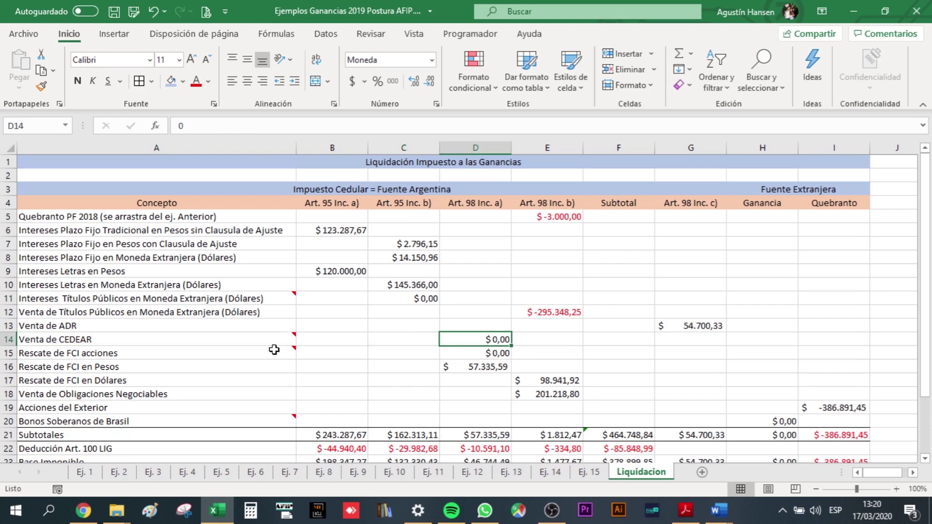
left_click(251, 351)
mouse_move(155, 352)
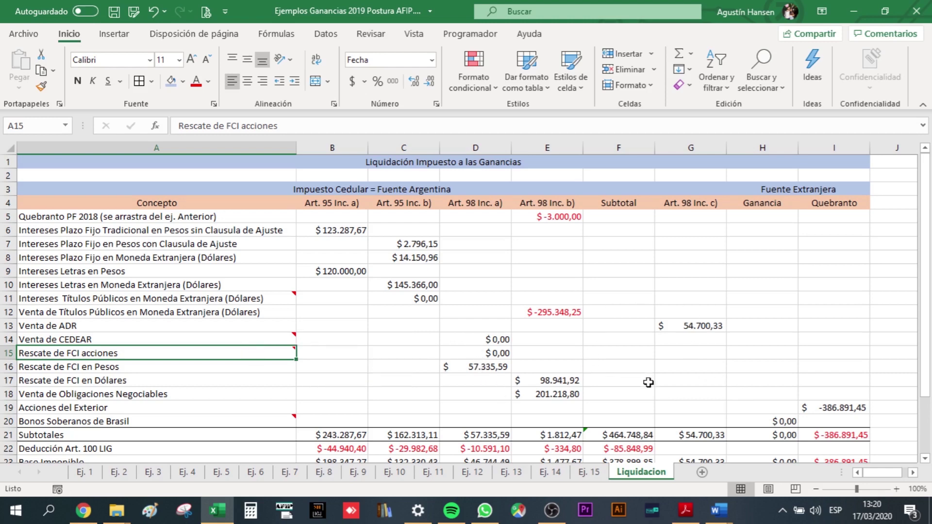
Confirm B21 as =SUMA(B5:B20), giving the Art. 95 Inc. a) subtotal of $ 243.287,67.
scroll(542, 371, "down", 1)
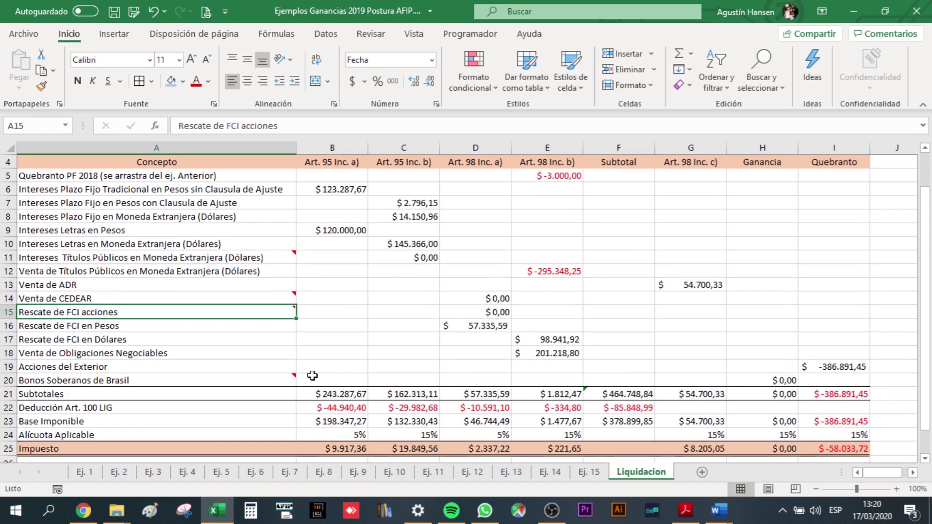
mouse_move(156, 421)
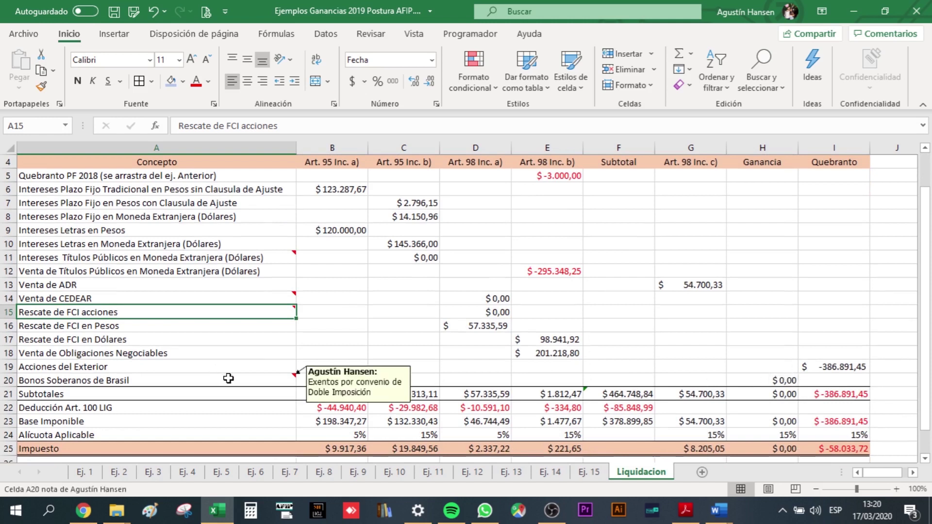
left_click(330, 393)
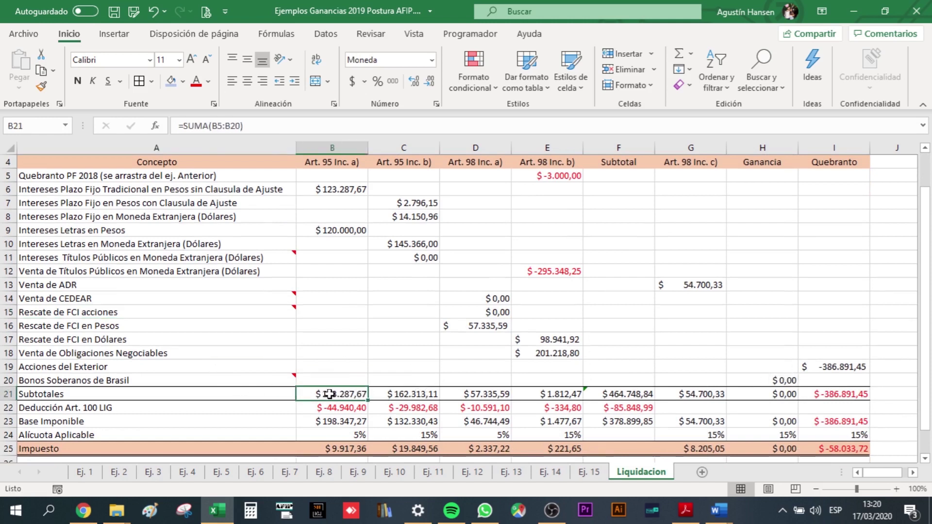
double_click(330, 393)
key("ctrl+Return")
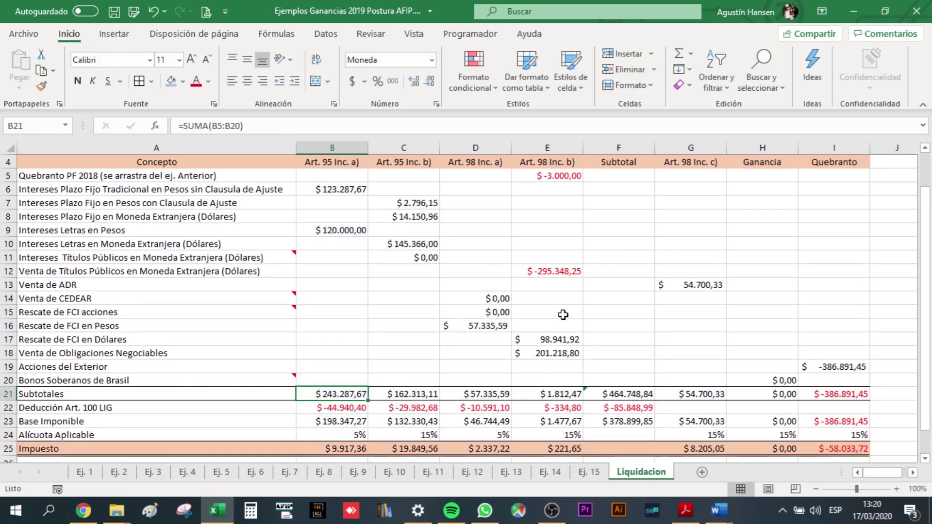
Check the Venta de ADR amount in G13 and the Art. 98 Inc. c) column total, then select B22.
left_click(691, 285)
scroll(564, 365, "down", 1)
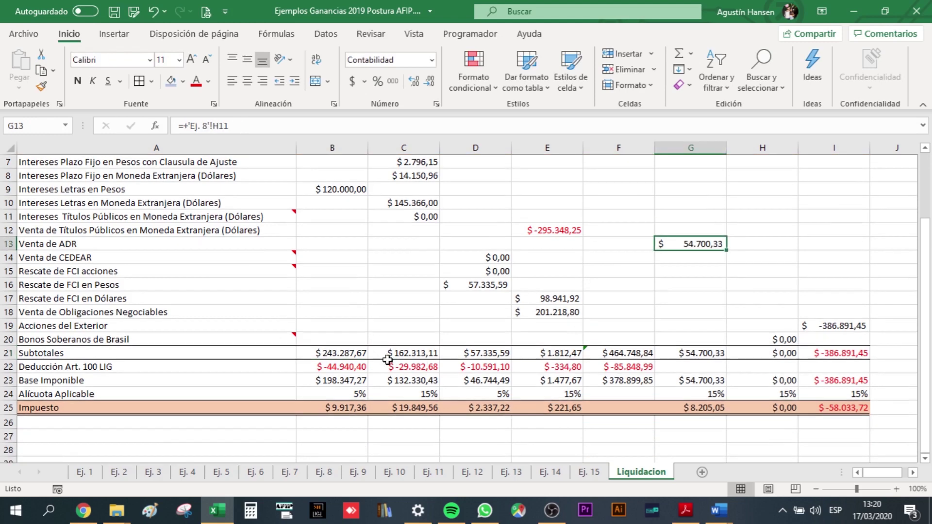
scroll(347, 360, "up", 1)
left_click(333, 408)
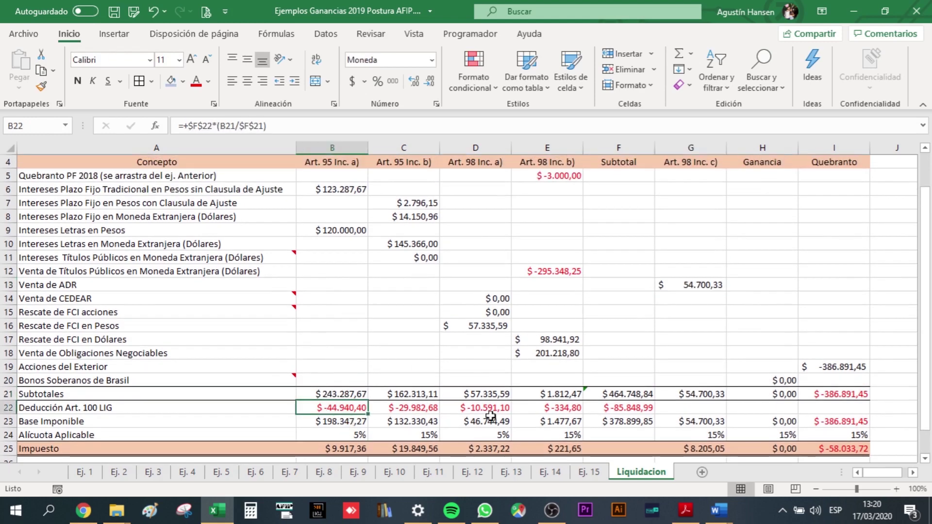
left_click_drag(686, 164, 688, 446)
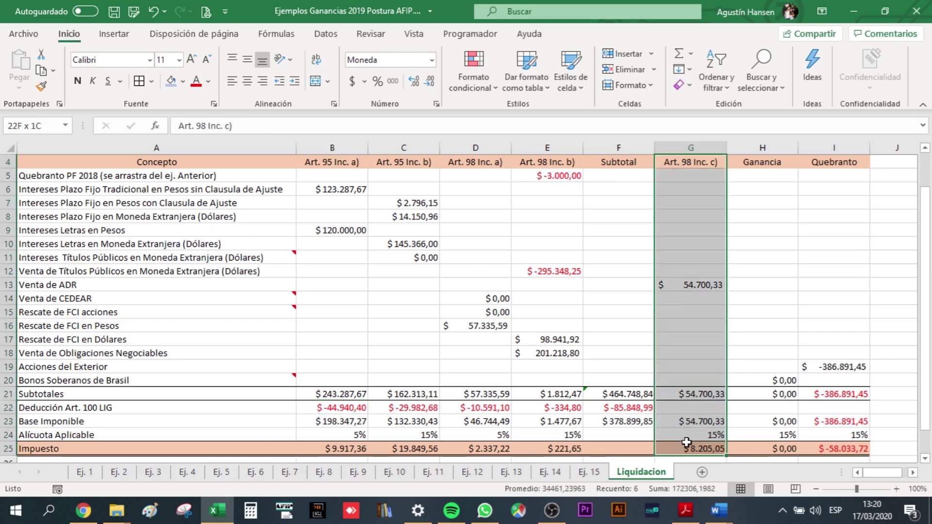
scroll(687, 364, "up", 1)
scroll(687, 364, "down", 1)
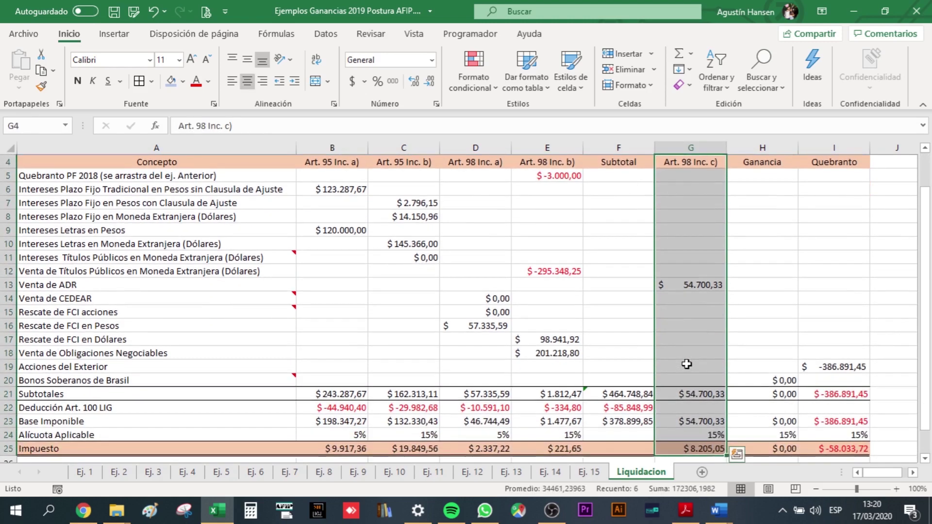
scroll(687, 364, "down", 1)
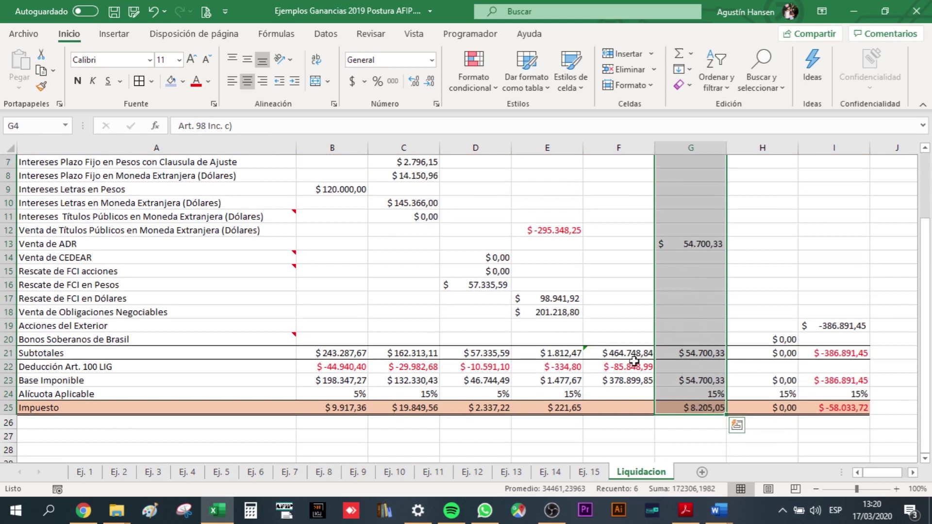
left_click(356, 365)
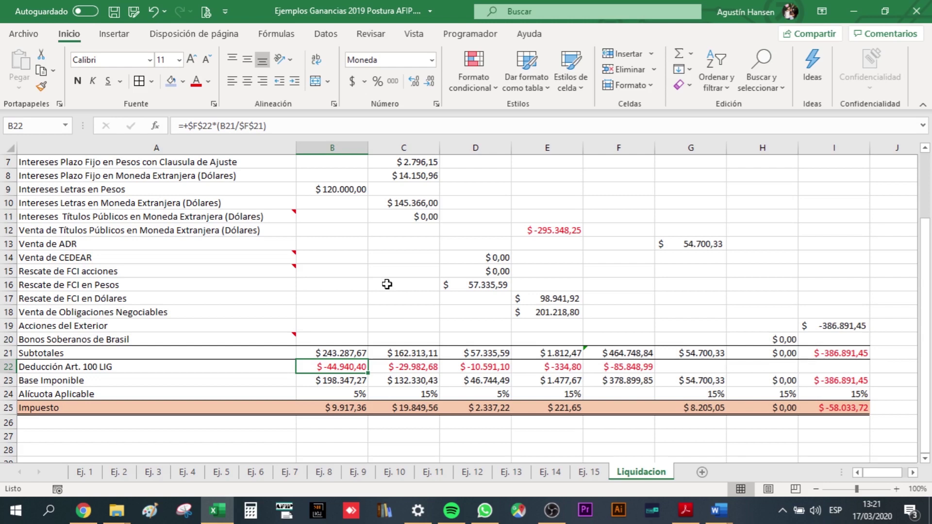
Enter =+$F$22*(B21/$F$21) in B22 and fill it across to E22.
scroll(384, 340, "up", 1)
double_click(353, 408)
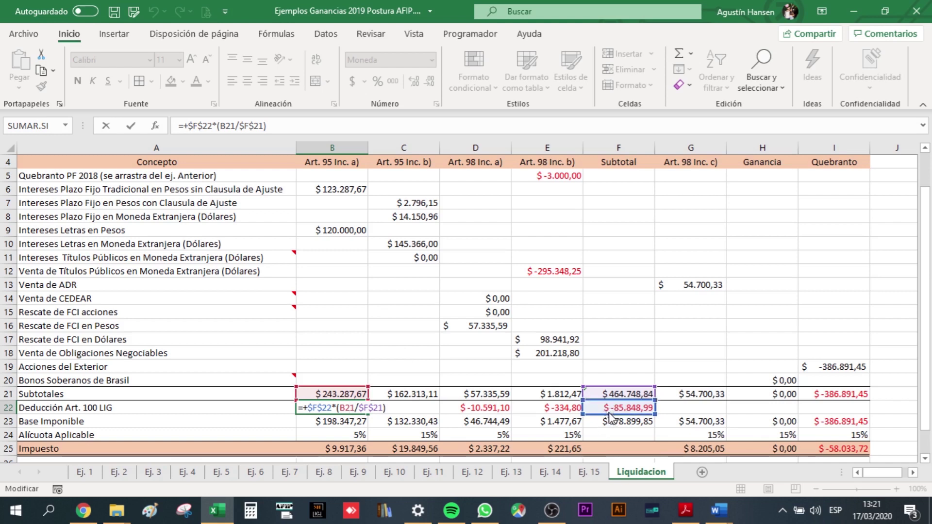
left_click_drag(611, 417, 610, 411)
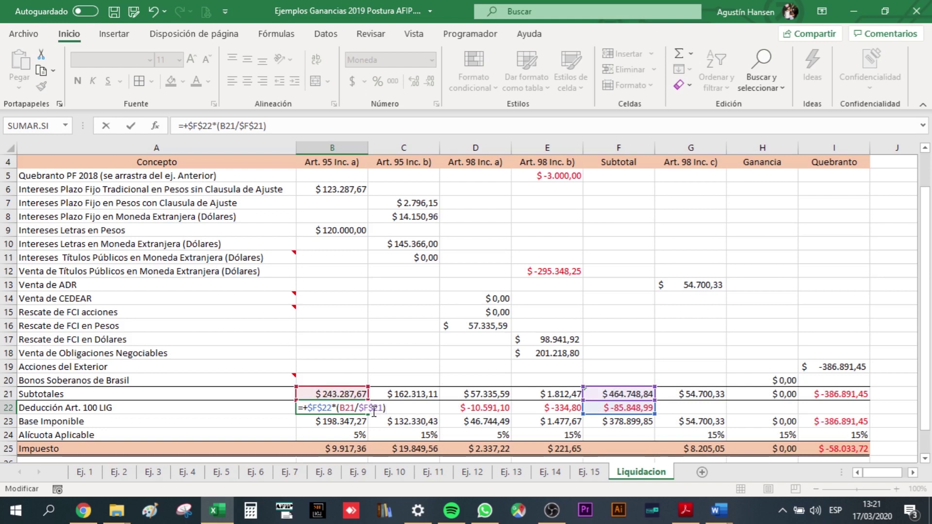
key("ctrl+Return")
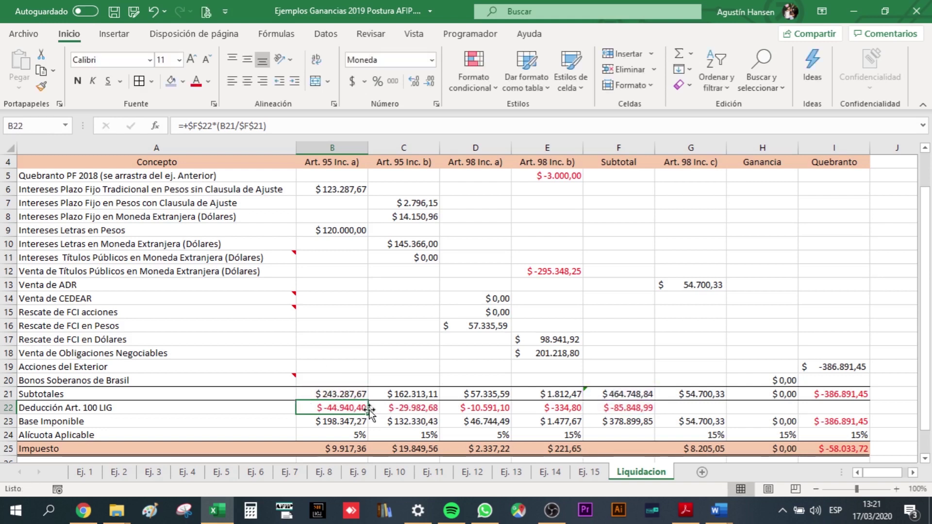
left_click_drag(368, 414, 553, 415)
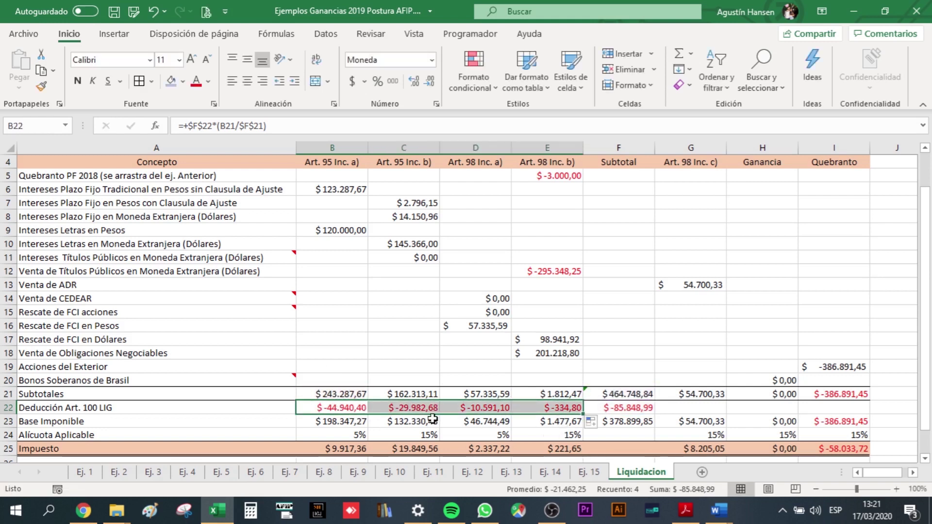
left_click(403, 411)
left_click(341, 408)
left_click(403, 408)
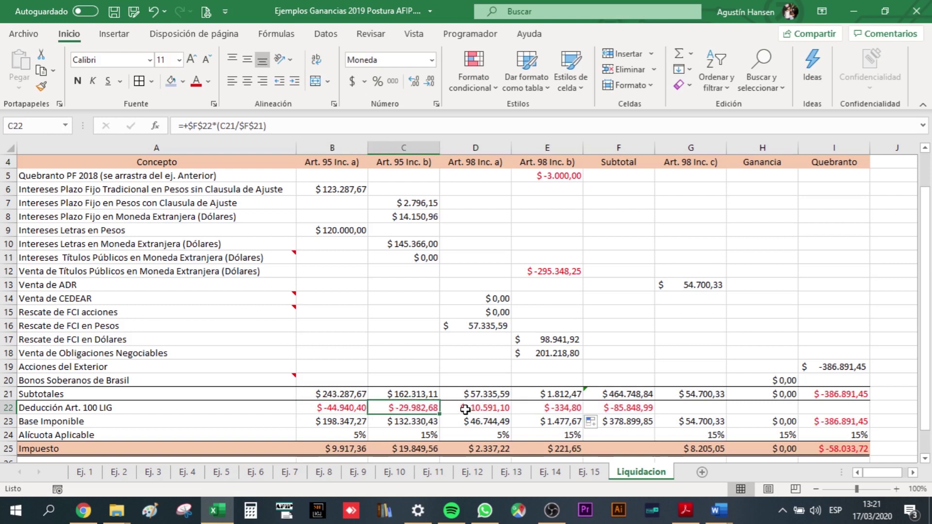
left_click(476, 408)
left_click(547, 407)
Fix F22 as the value -85.848,99 and confirm the B22:E22 deductions sum to it.
left_click(625, 405)
key("F2")
key("F9")
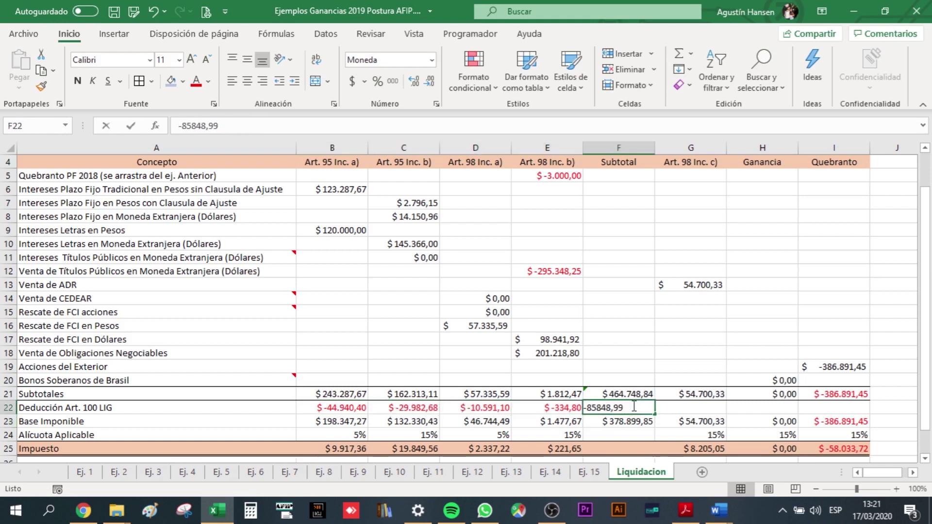
key("ctrl+Return")
left_click_drag(354, 408, 531, 407)
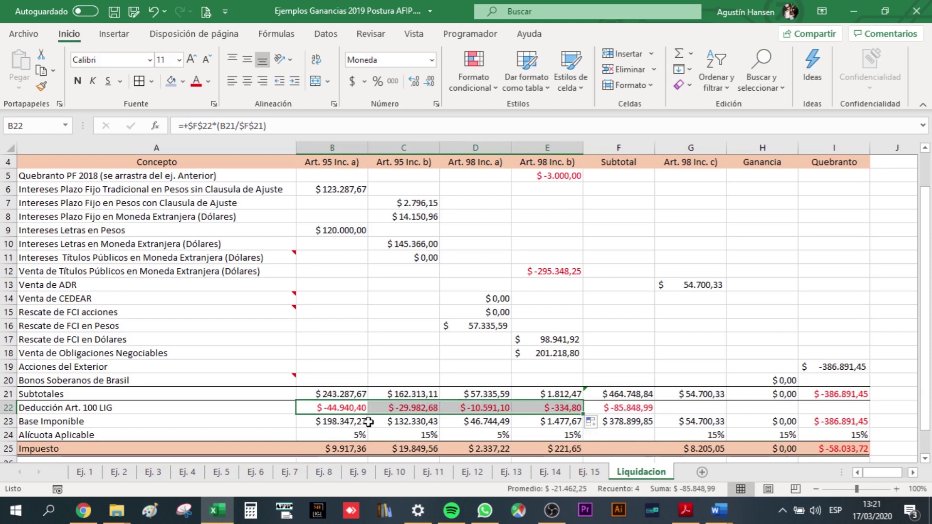
double_click(335, 421)
key("ctrl+Return")
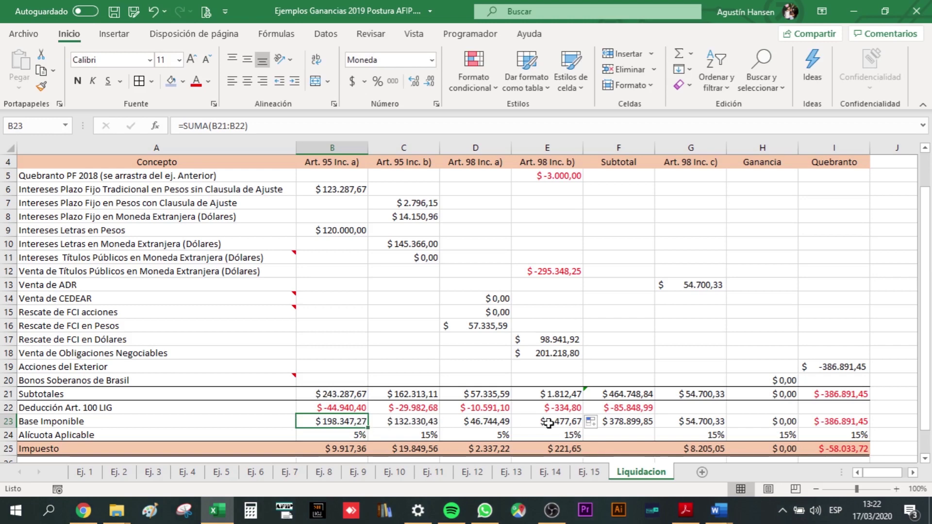
left_click(361, 435)
scroll(431, 433, "down", 1)
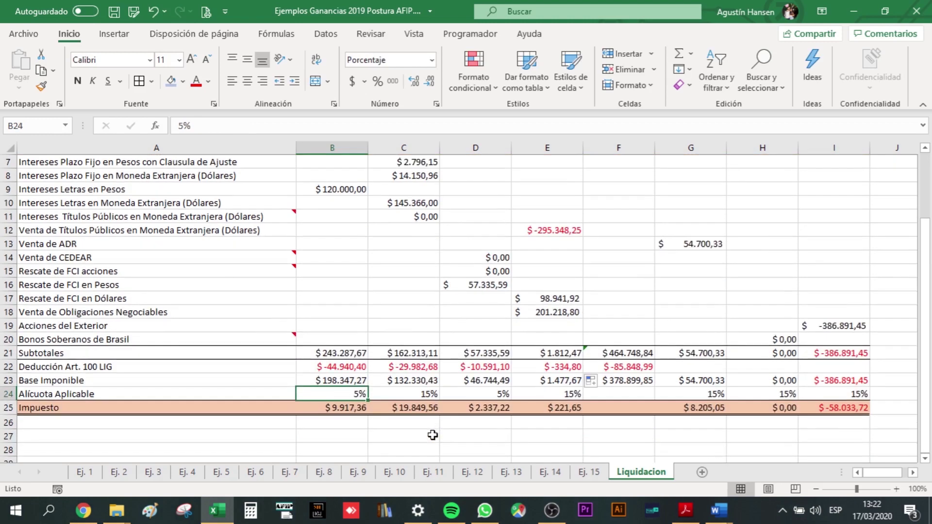
scroll(431, 433, "up", 1)
scroll(335, 441, "down", 1)
scroll(337, 439, "up", 1)
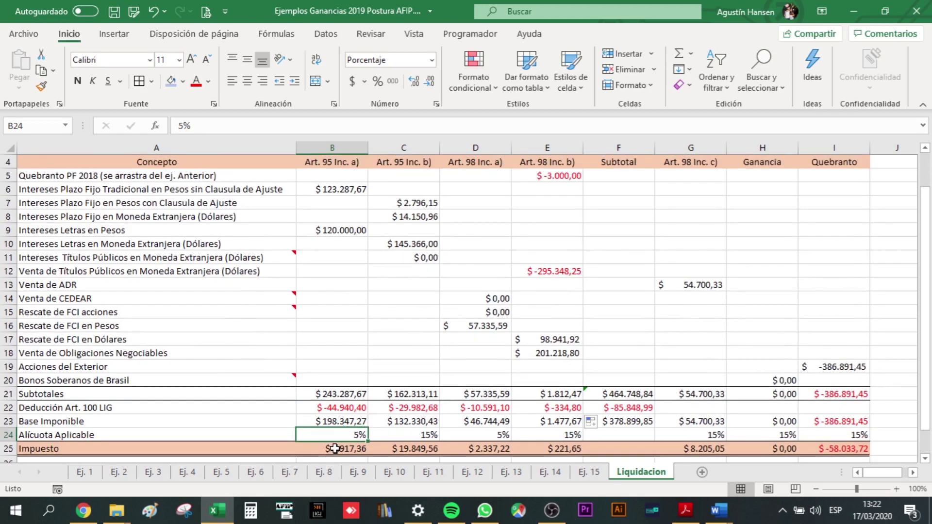
left_click_drag(335, 449, 703, 449)
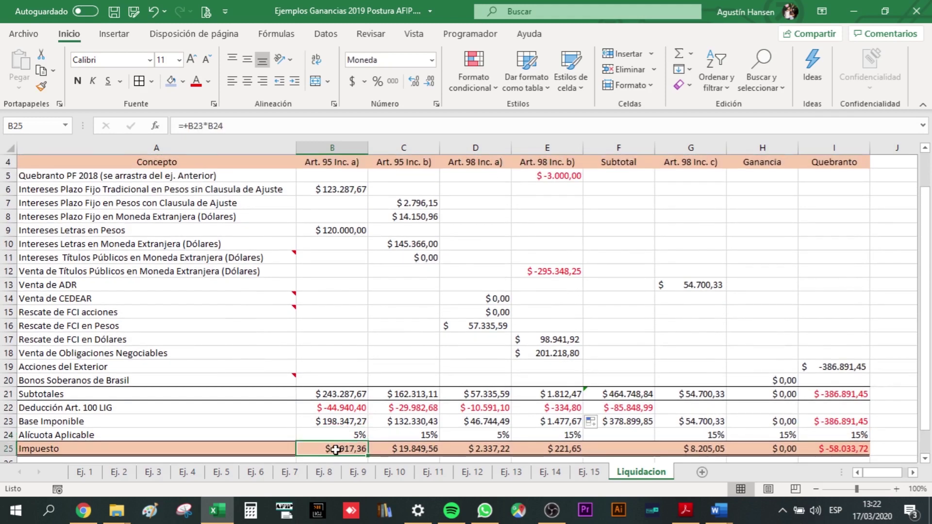
left_click_drag(703, 449, 777, 449)
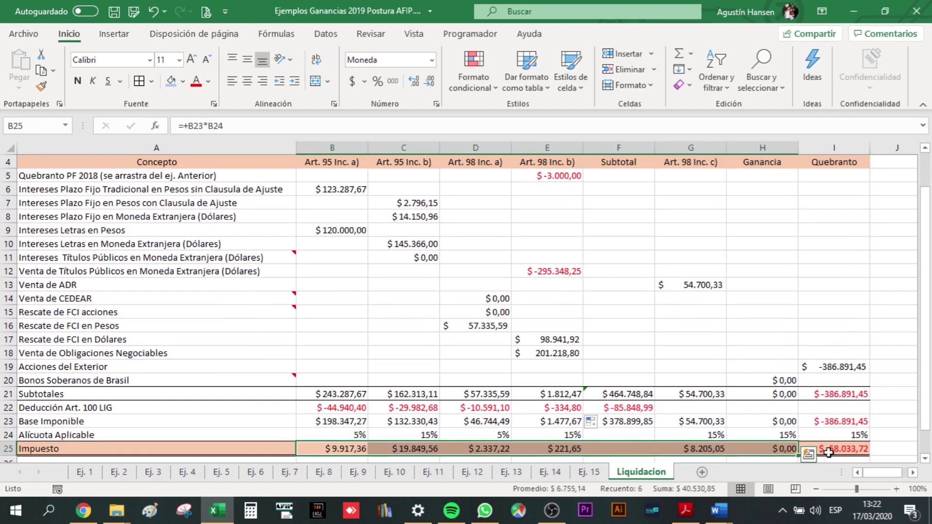
left_click(839, 449)
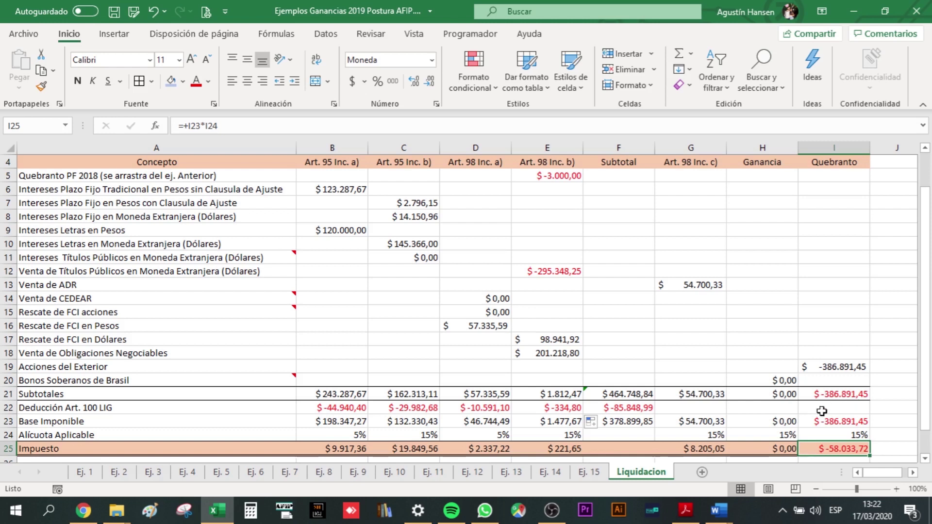
left_click(553, 510)
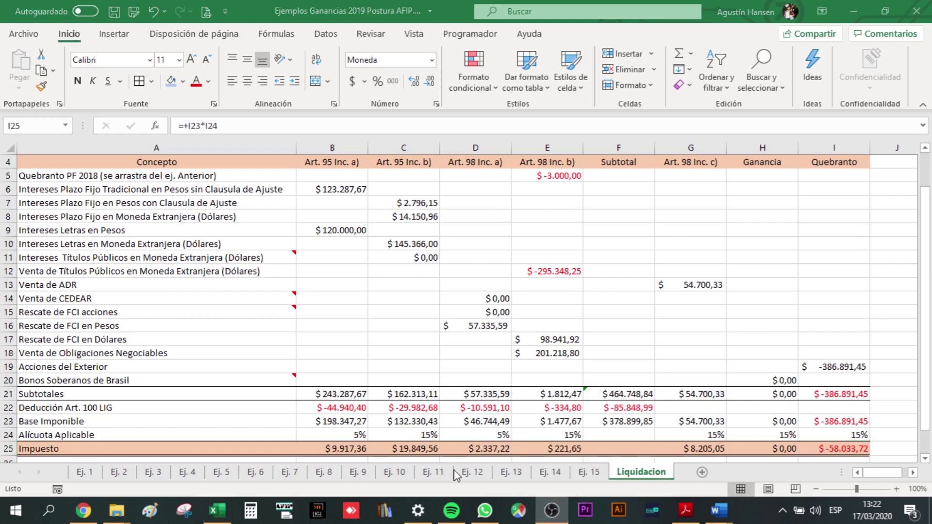